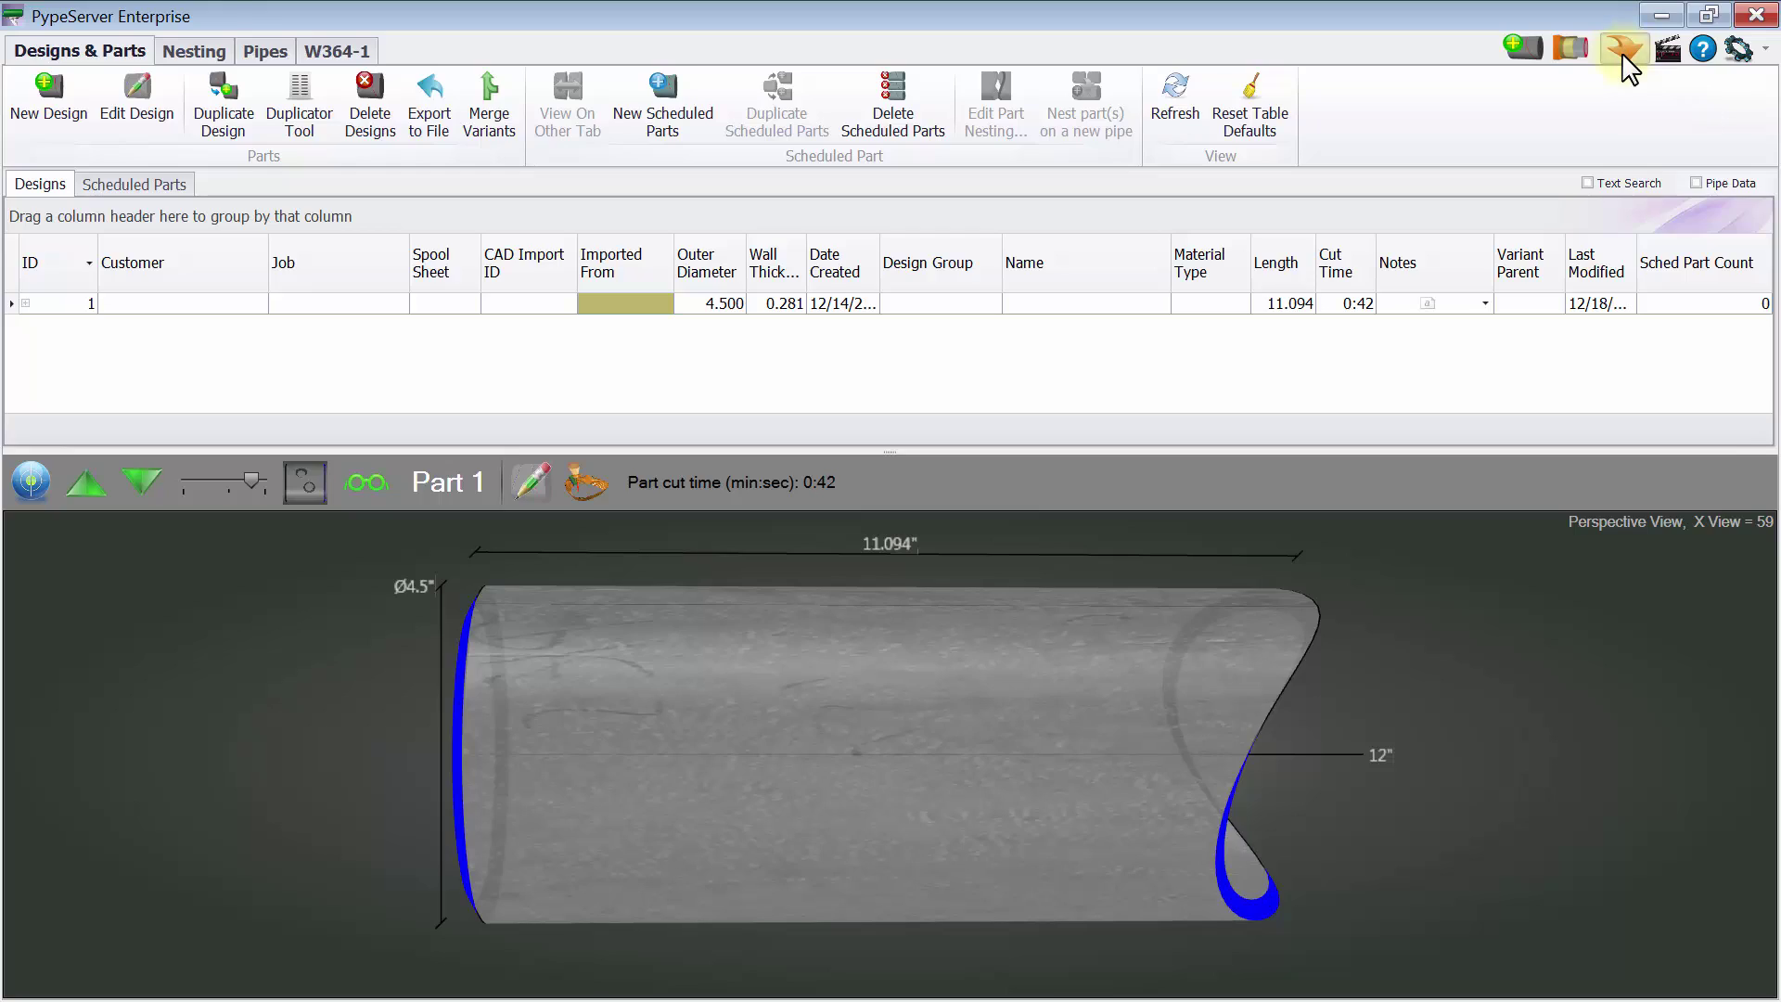
Open the COMPRESS part importer in the Import Manager and load the file 42-10-HS-1340_Rev_3.xml
{"action": "left_click", "coordinate": [1622, 48]}
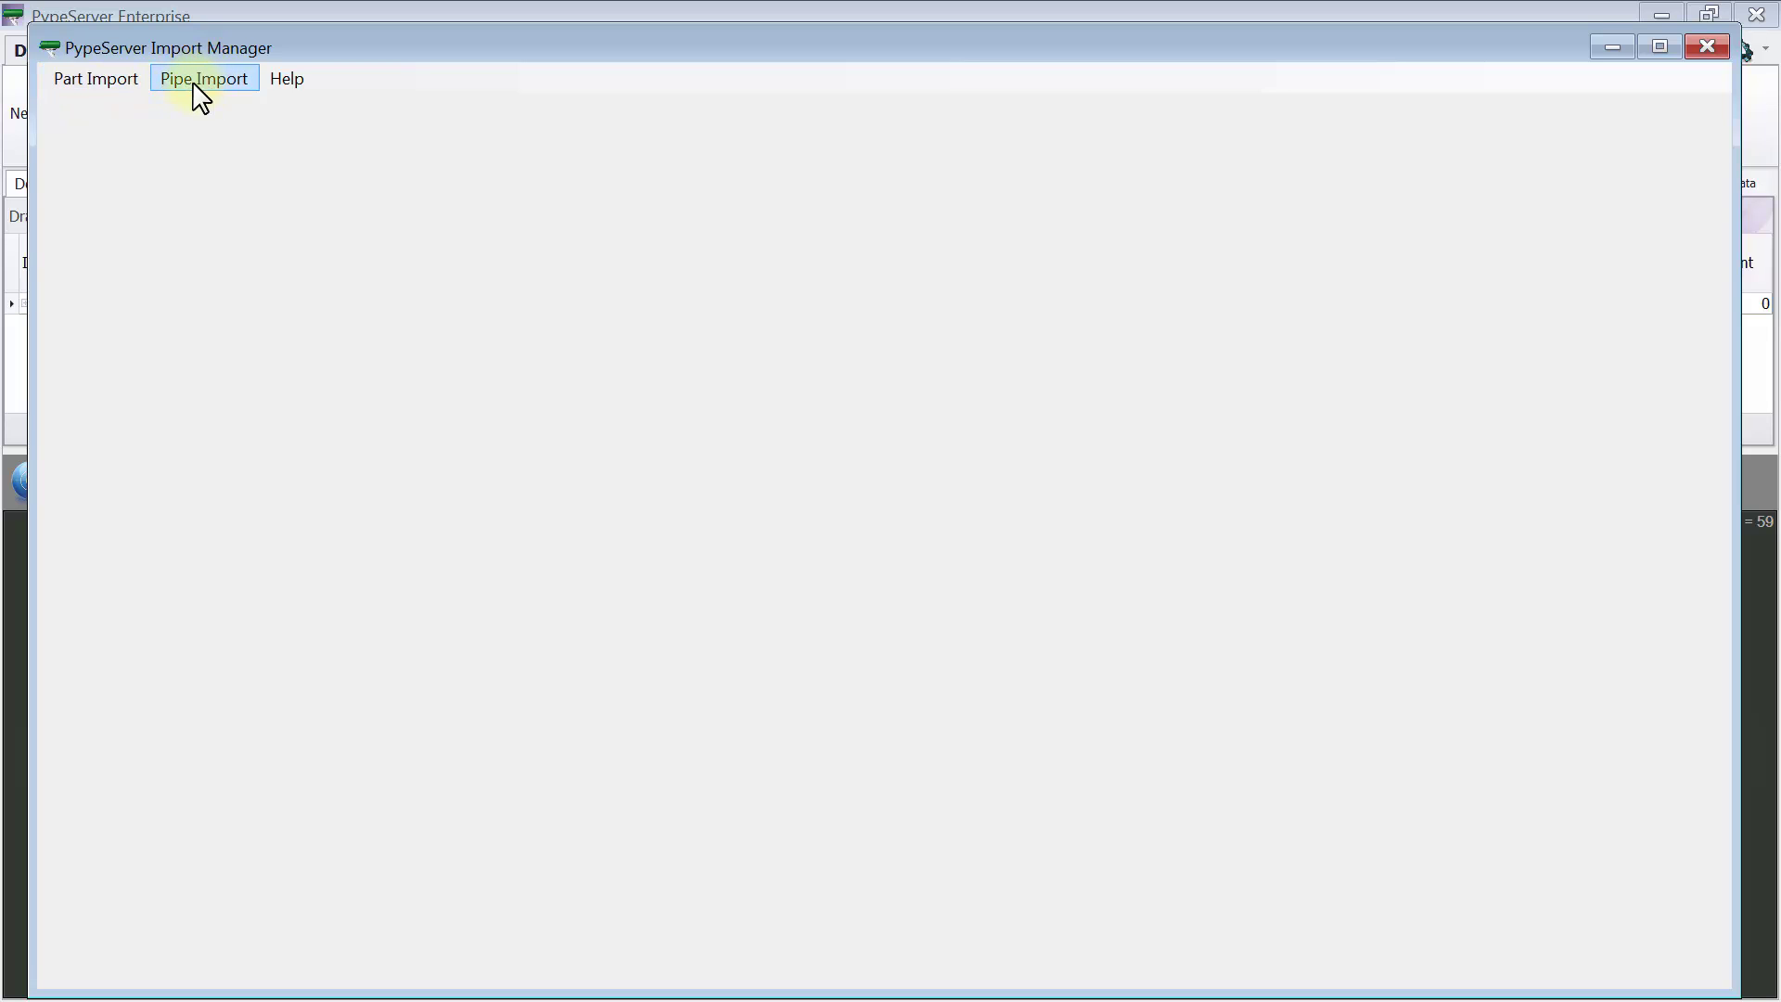
{"action": "left_click", "coordinate": [111, 84]}
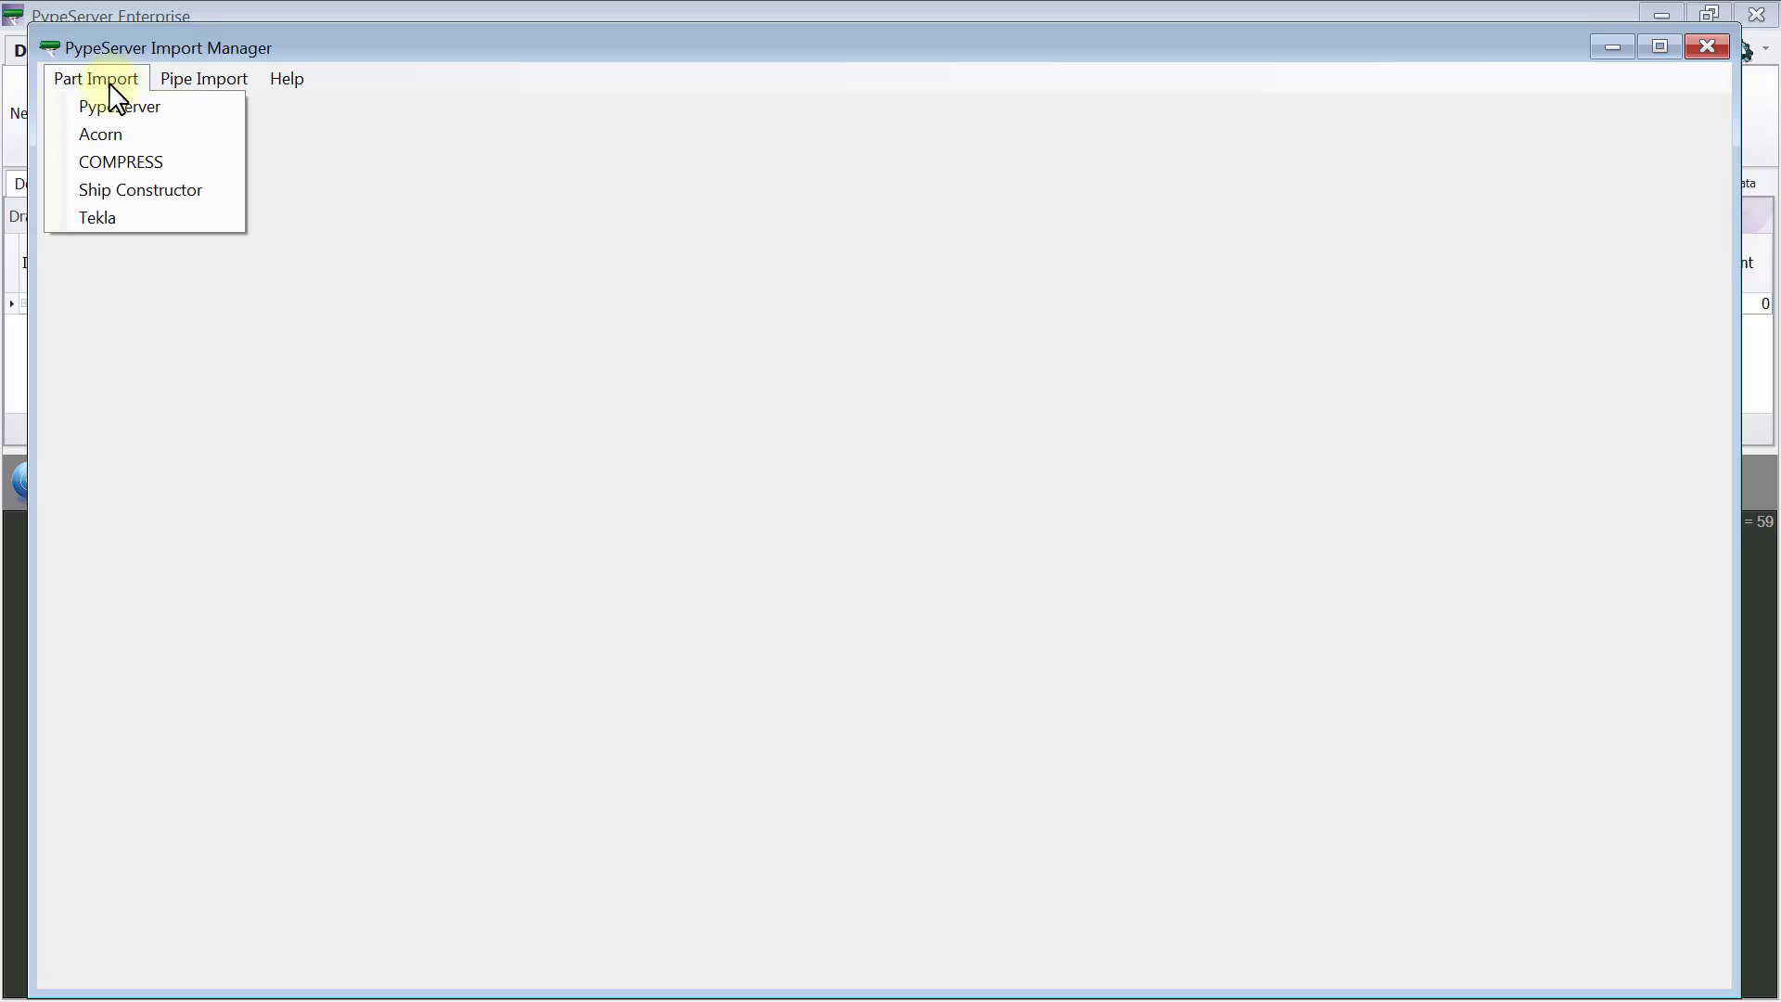
{"action": "left_click", "coordinate": [132, 163]}
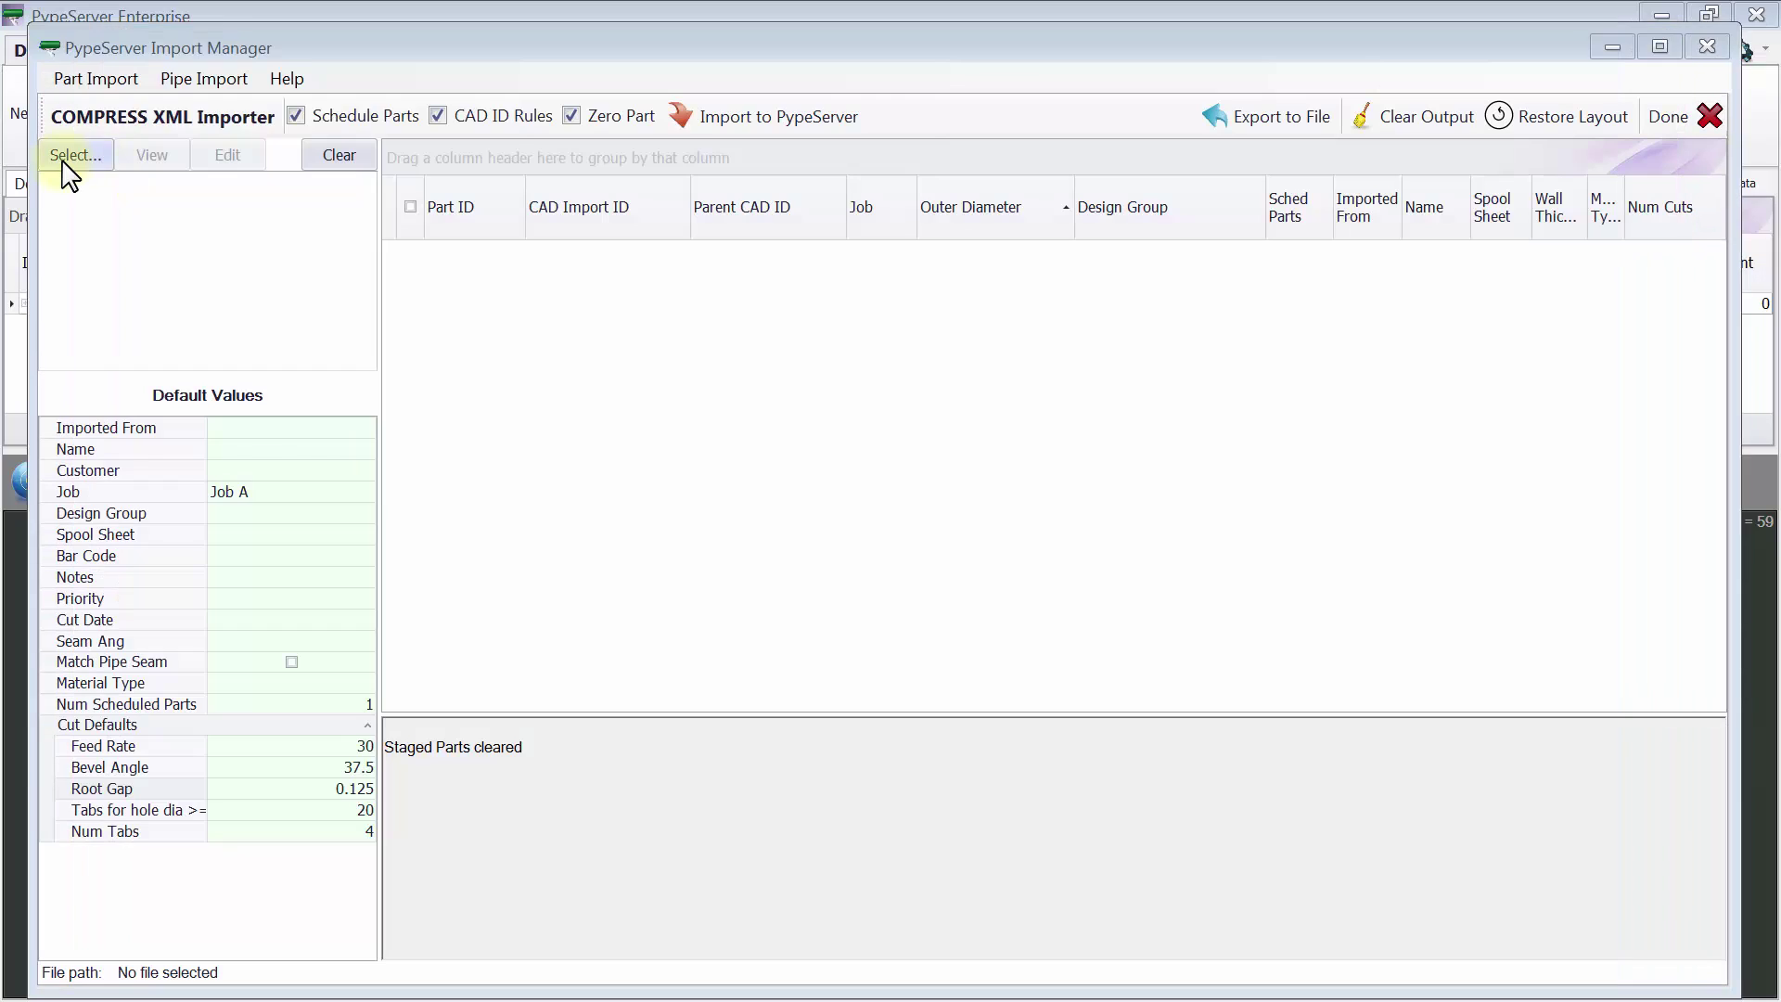
{"action": "left_click", "coordinate": [72, 156]}
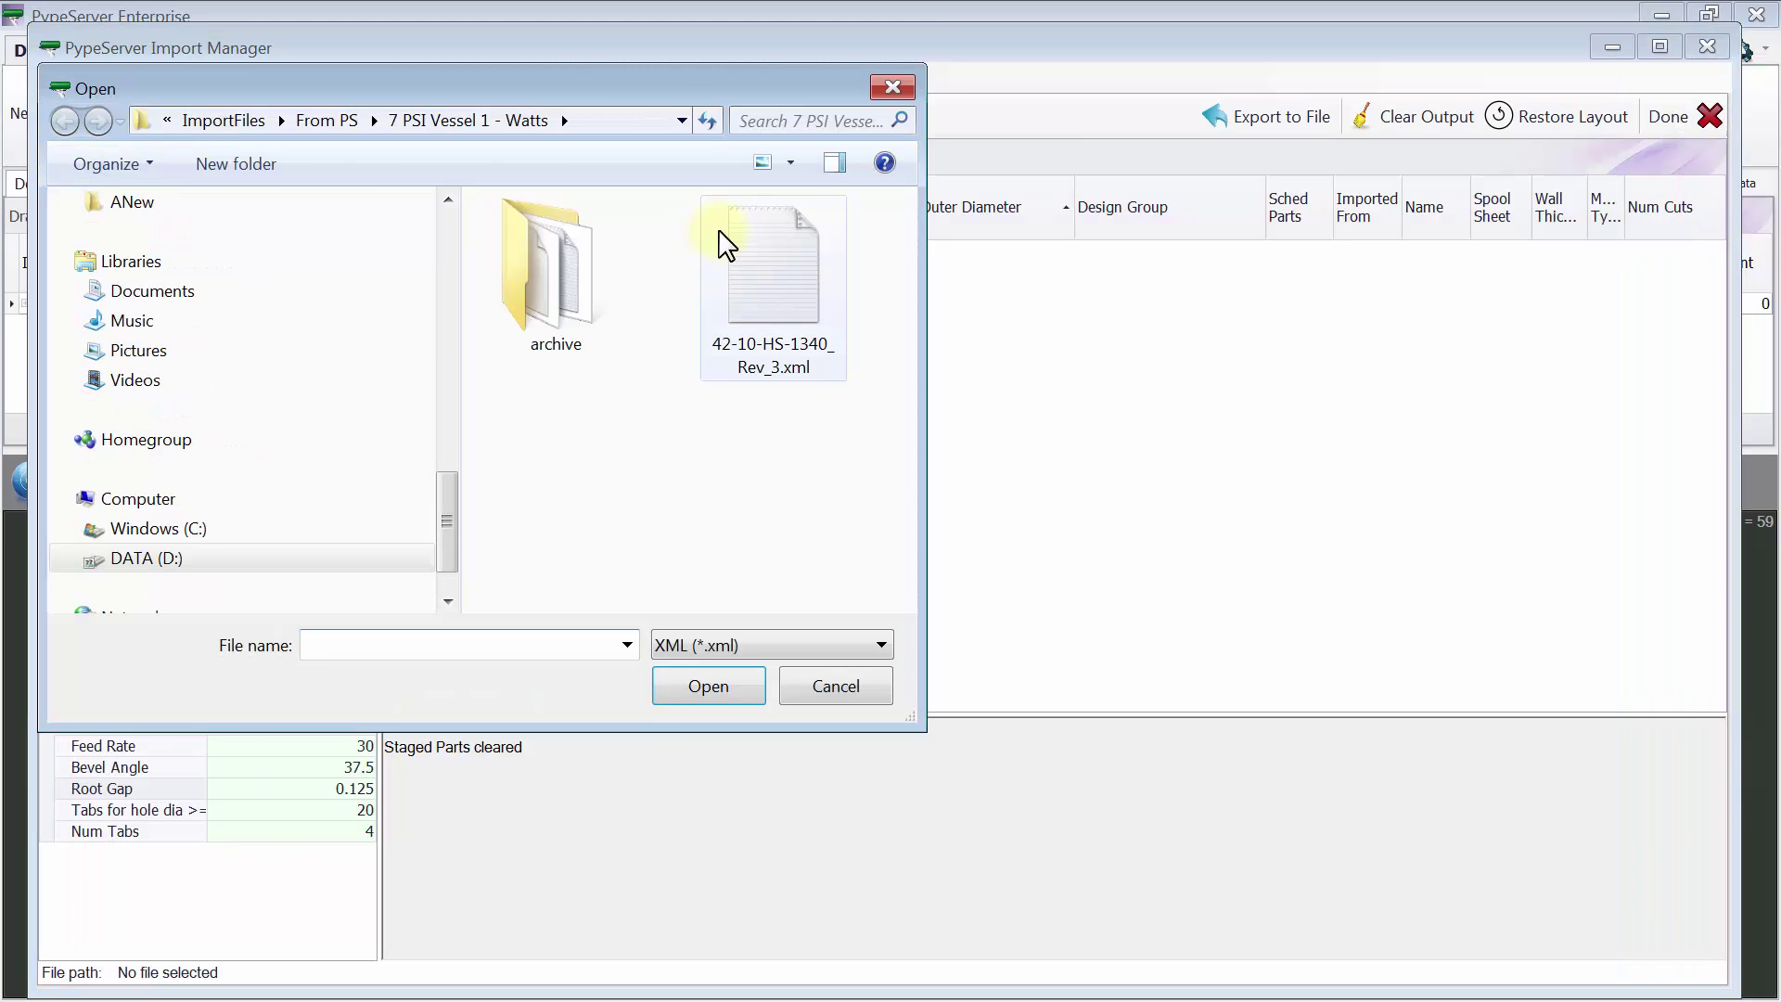
{"action": "left_click", "coordinate": [782, 309]}
{"action": "left_click", "coordinate": [704, 686]}
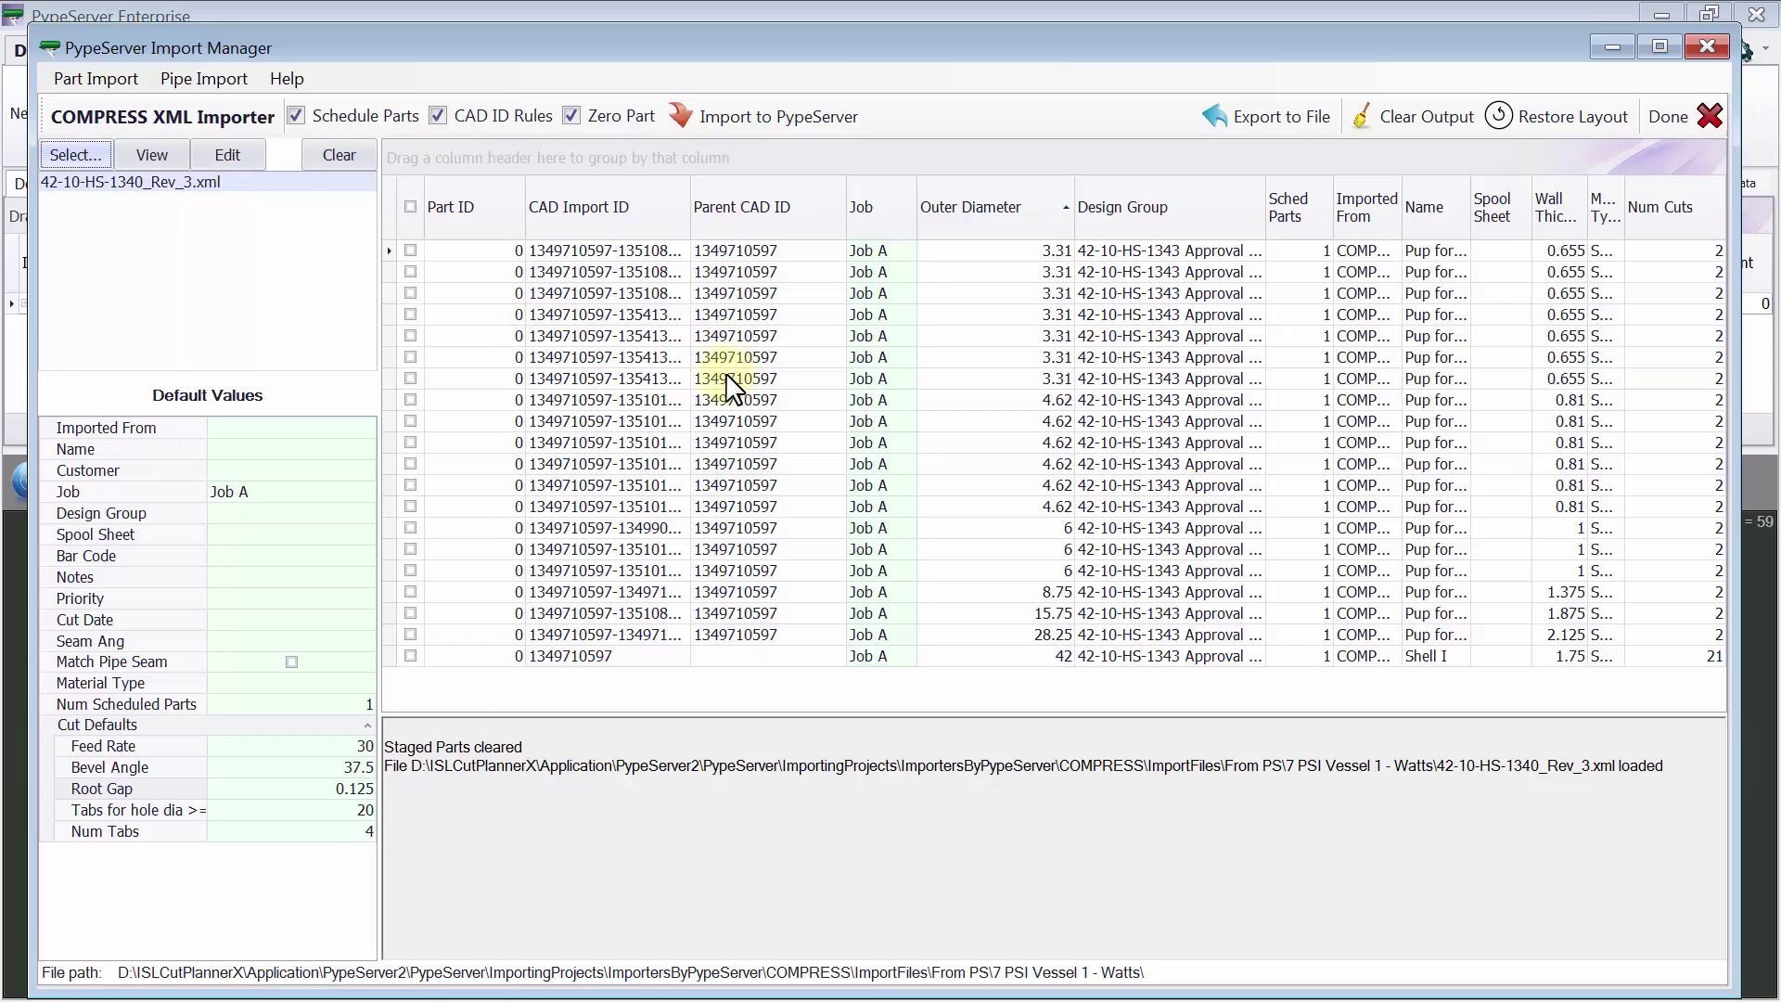
Sort the staged parts by outer diameter in descending order and look at the vessel picture Snap Shot 1.PNG
{"action": "left_click", "coordinate": [1002, 207]}
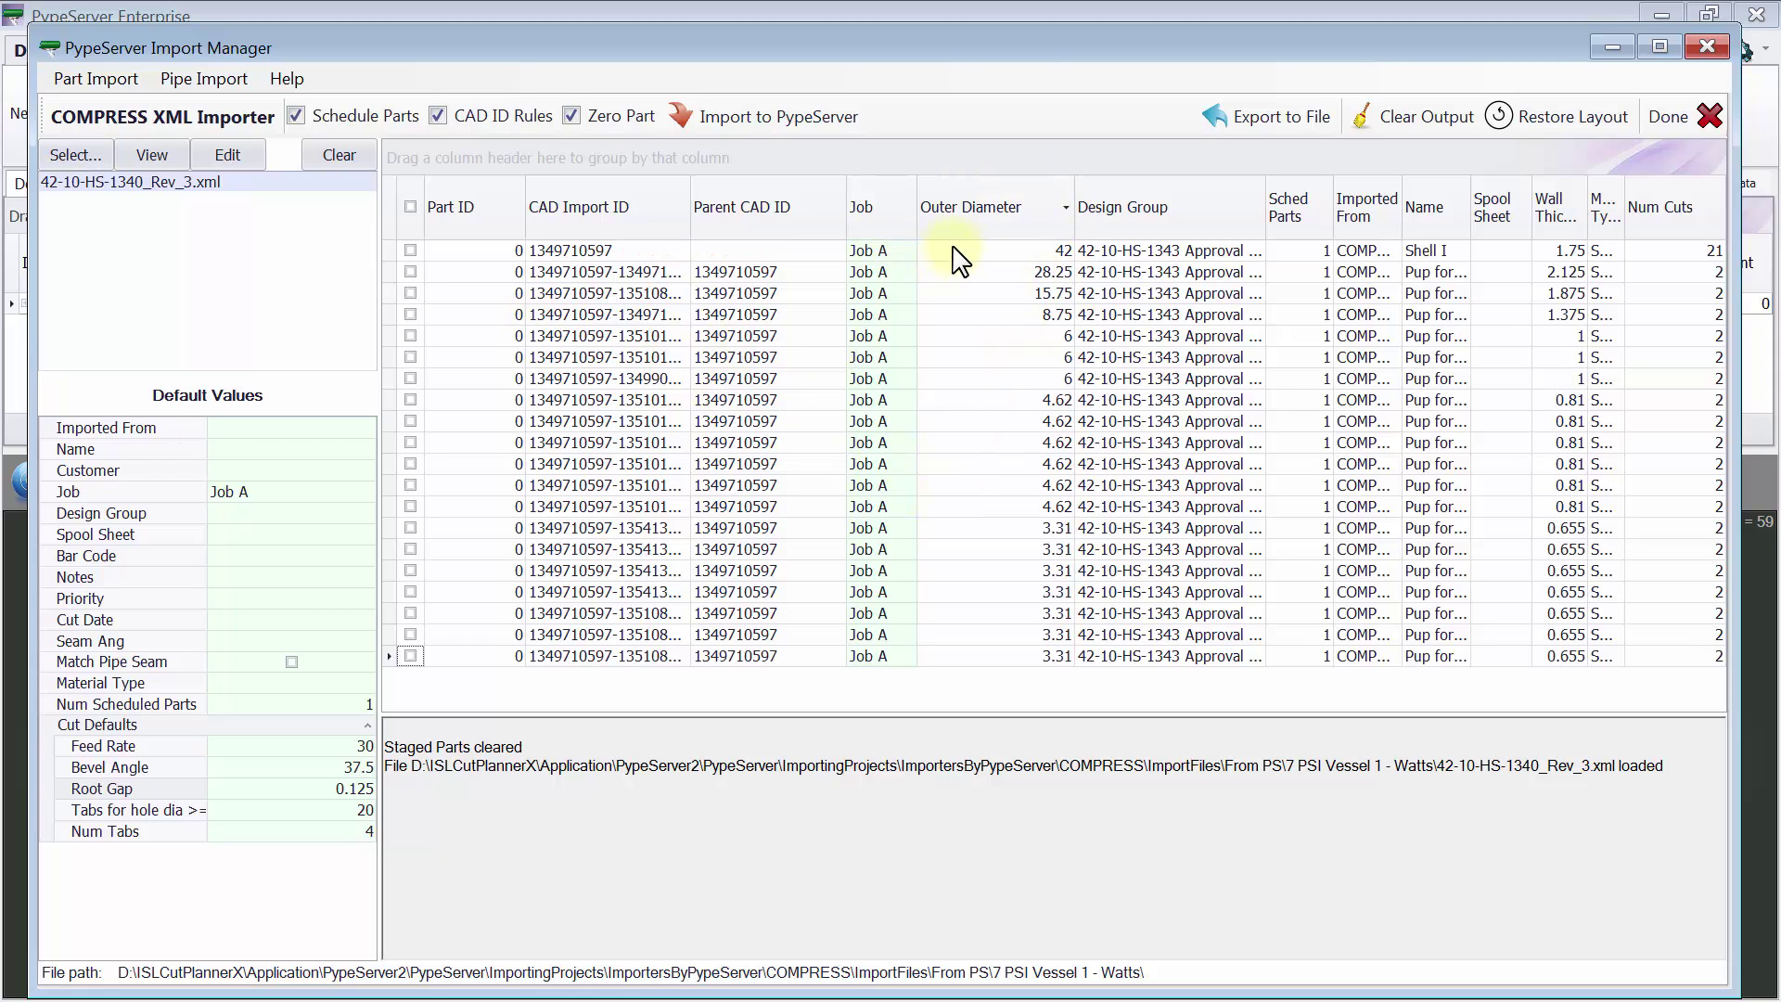
{"action": "left_click", "coordinate": [922, 252]}
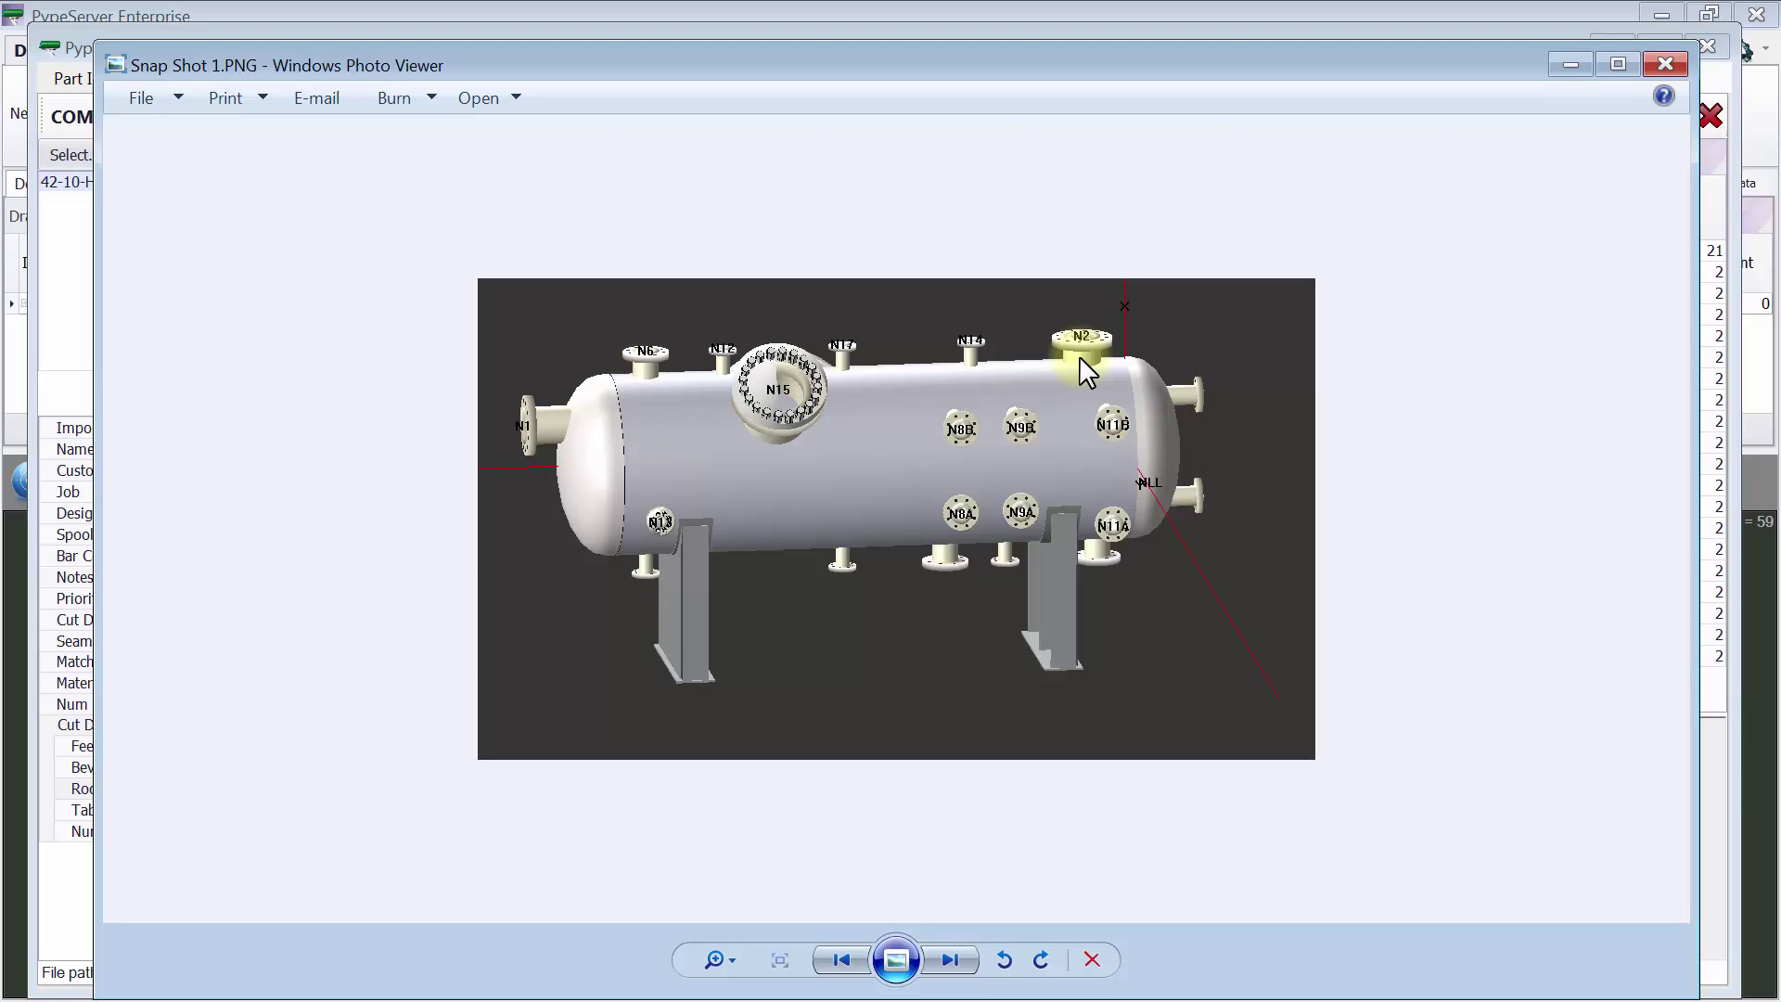
{"action": "left_click", "coordinate": [1665, 64]}
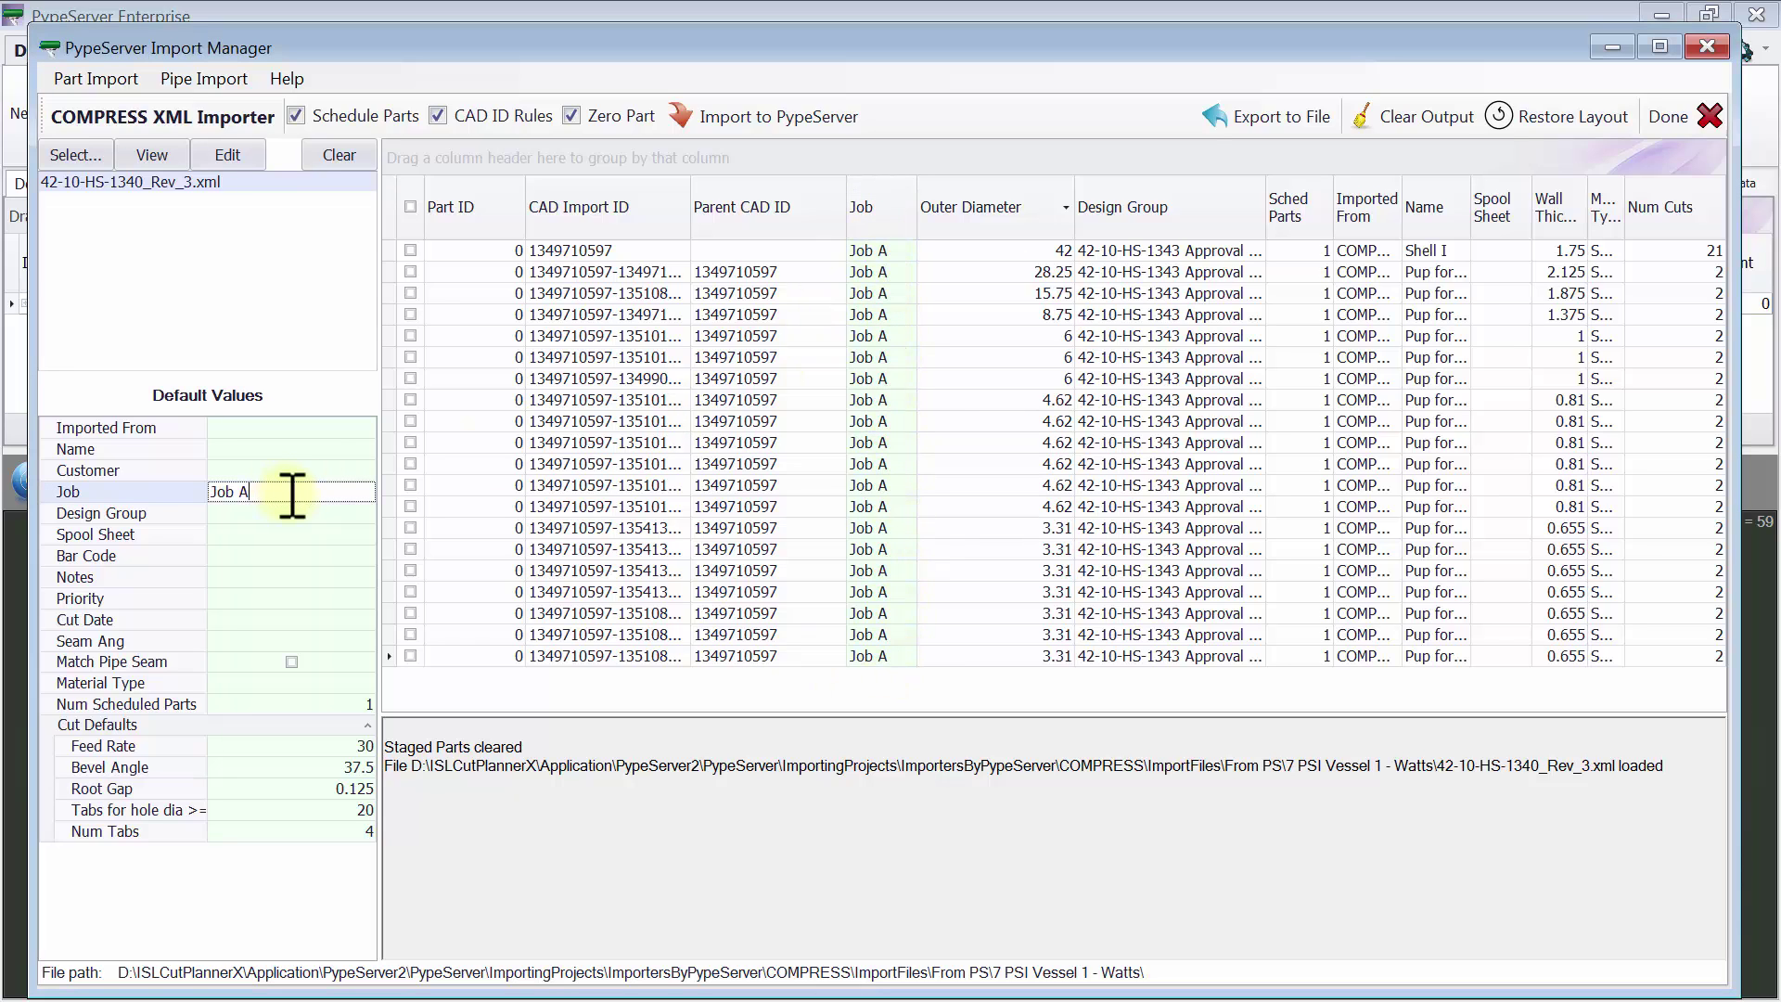
Set the default job to Job B, and override the job of the 28.25 outer-diameter part with Job C
{"action": "left_click", "coordinate": [242, 492]}
{"action": "double_click", "coordinate": [242, 493]}
{"action": "type", "text": "B"}
{"action": "key", "text": "Tab"}
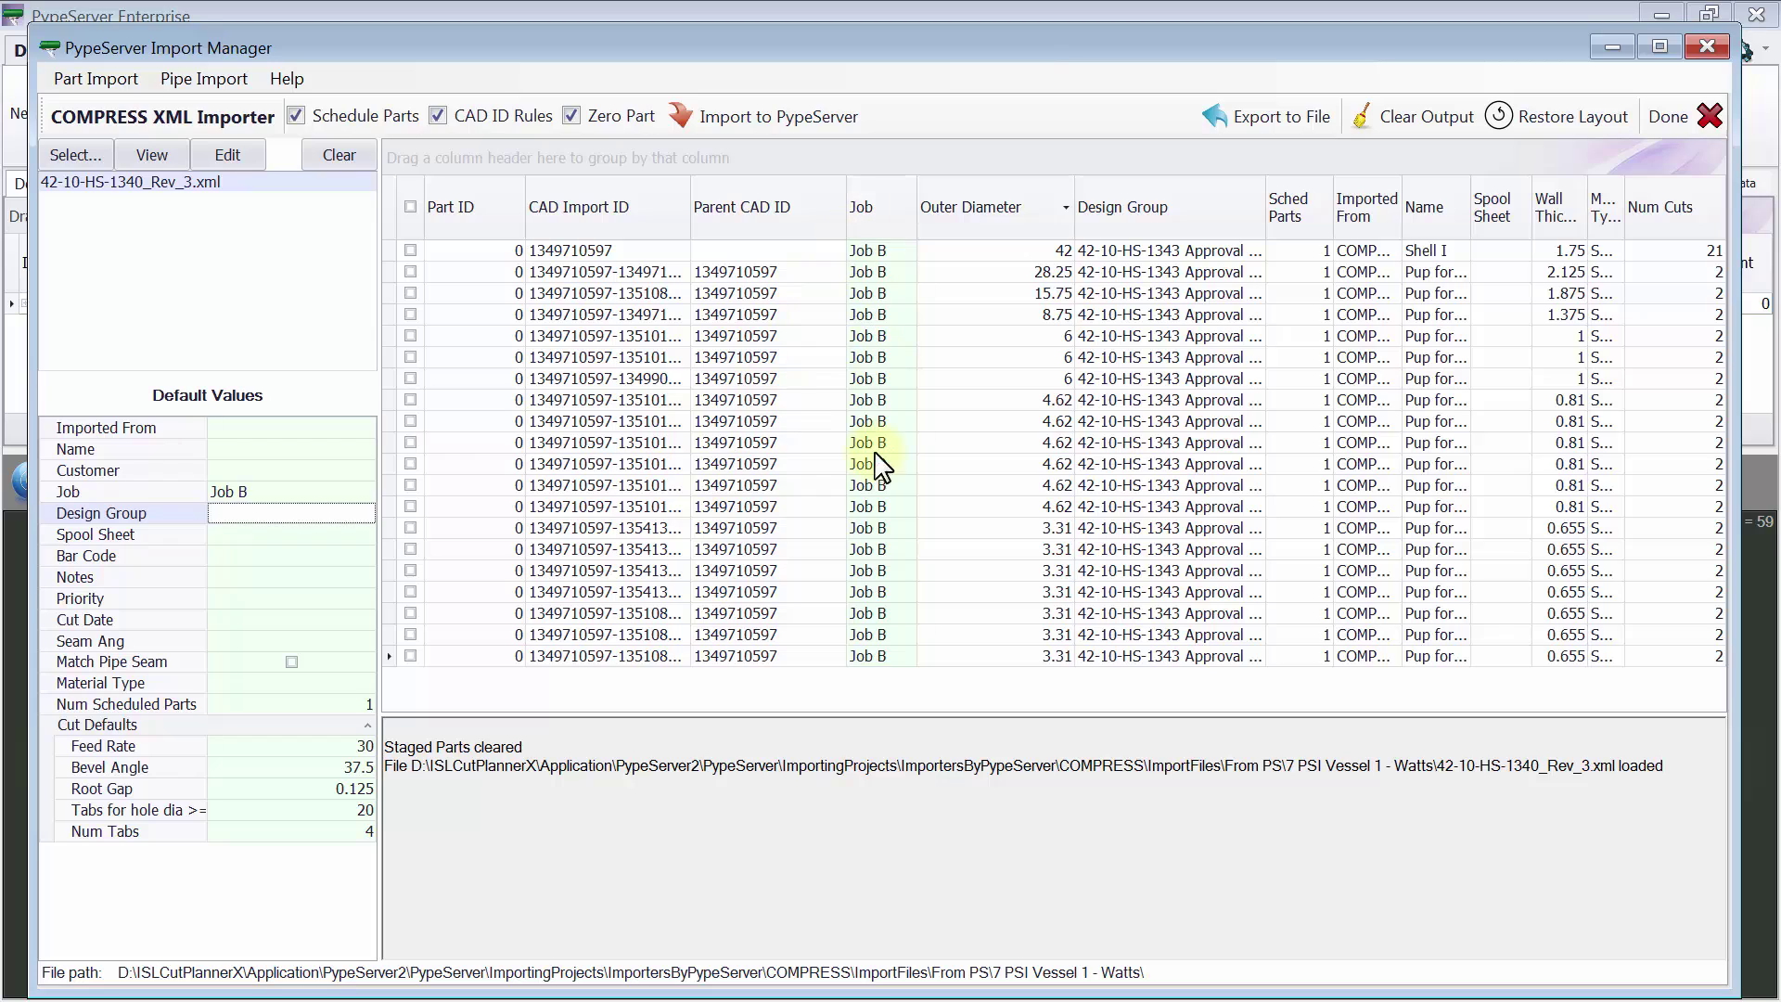
{"action": "left_click", "coordinate": [899, 276]}
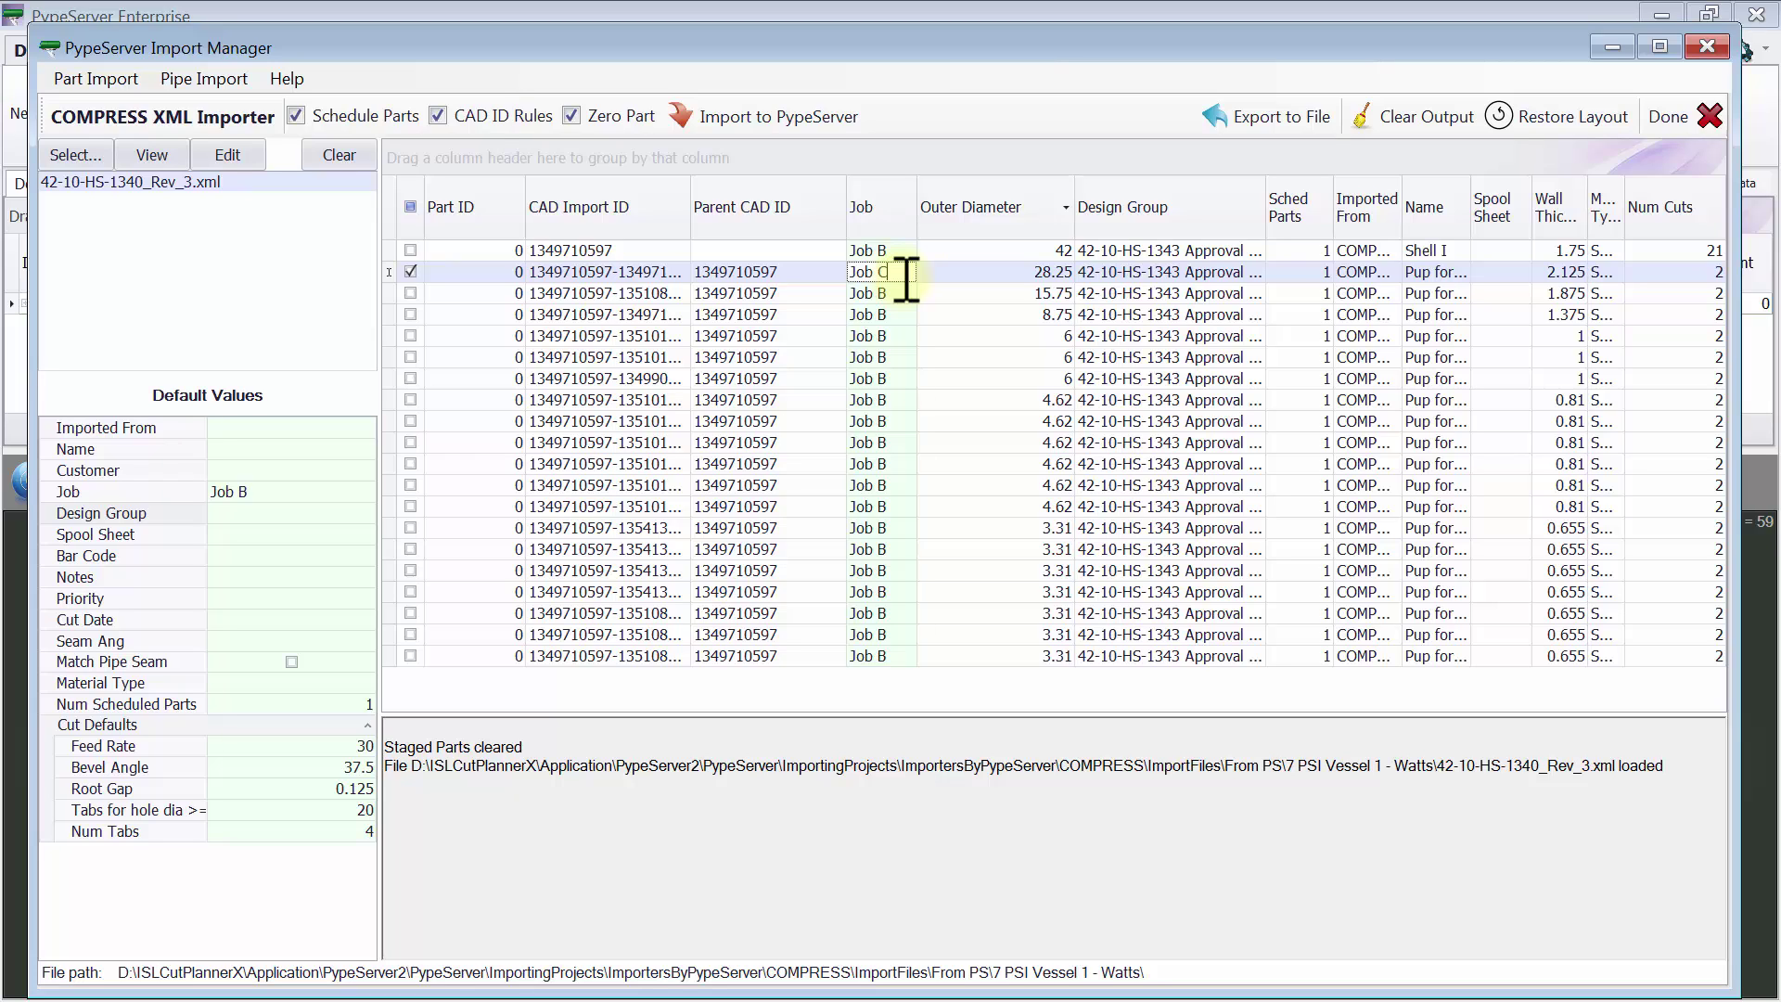
{"action": "left_click", "coordinate": [905, 295]}
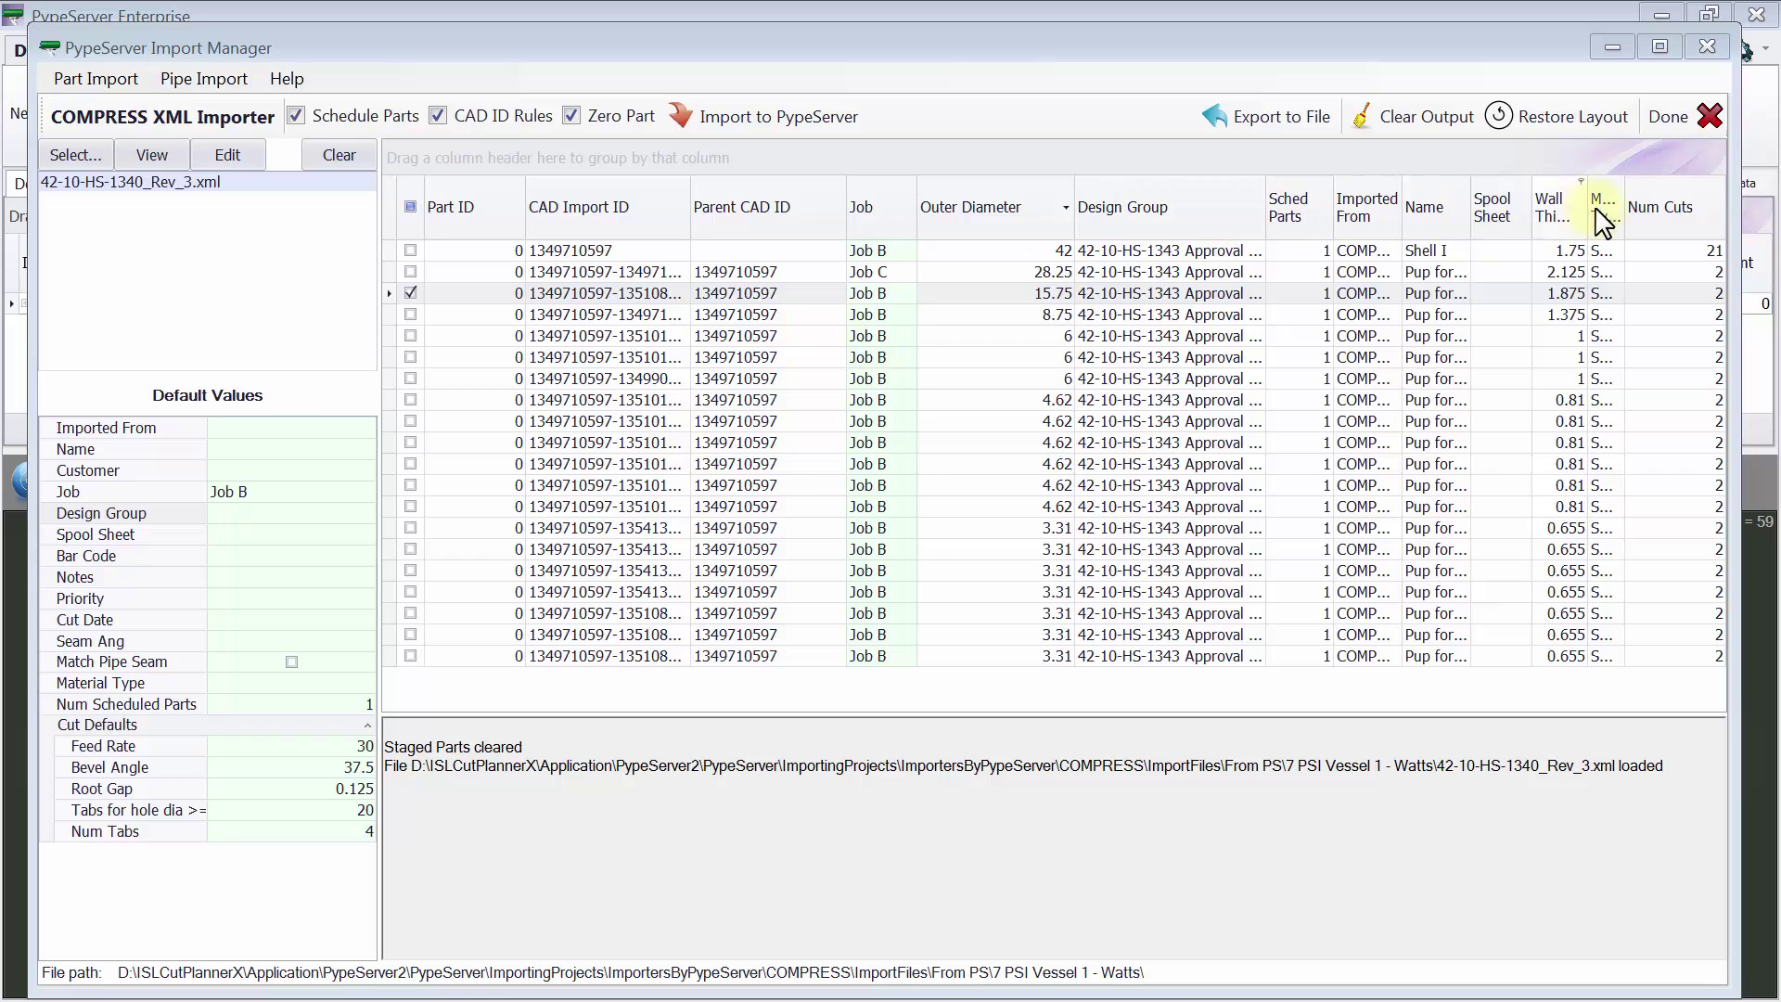
Add the Customer column before Job in the parts table and set the default customer to Cust B
{"action": "right_click", "coordinate": [1238, 221]}
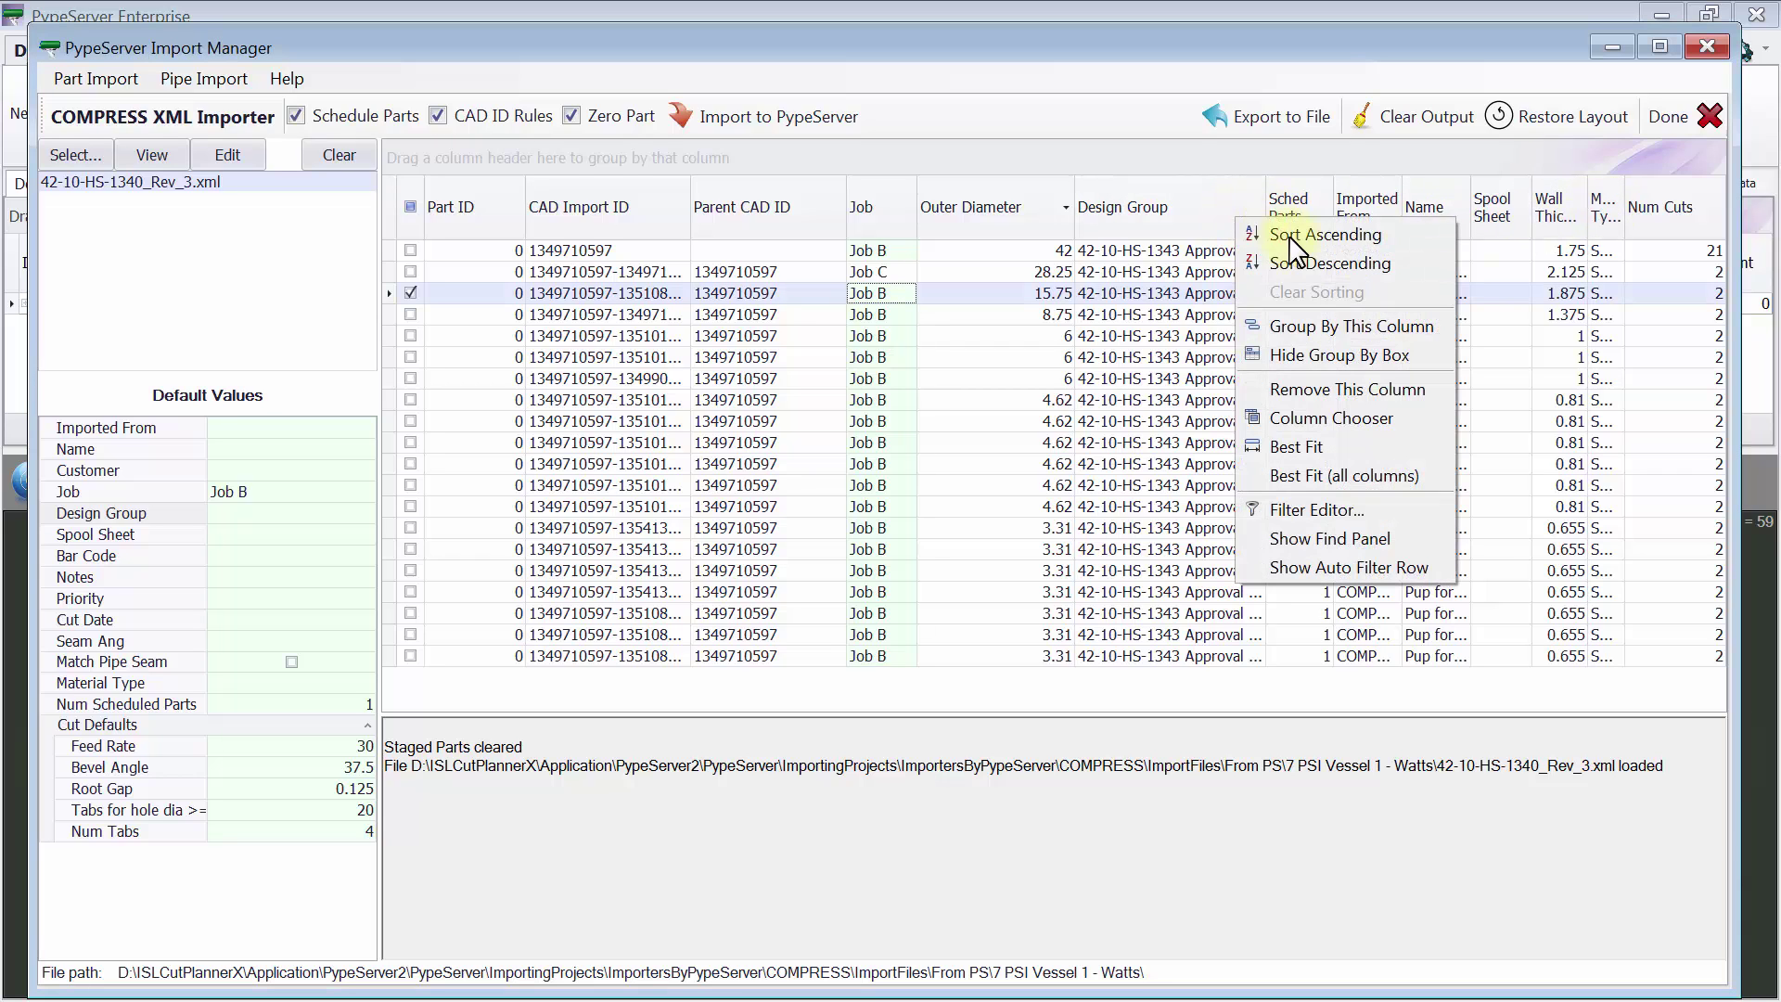
{"action": "left_click", "coordinate": [1326, 425]}
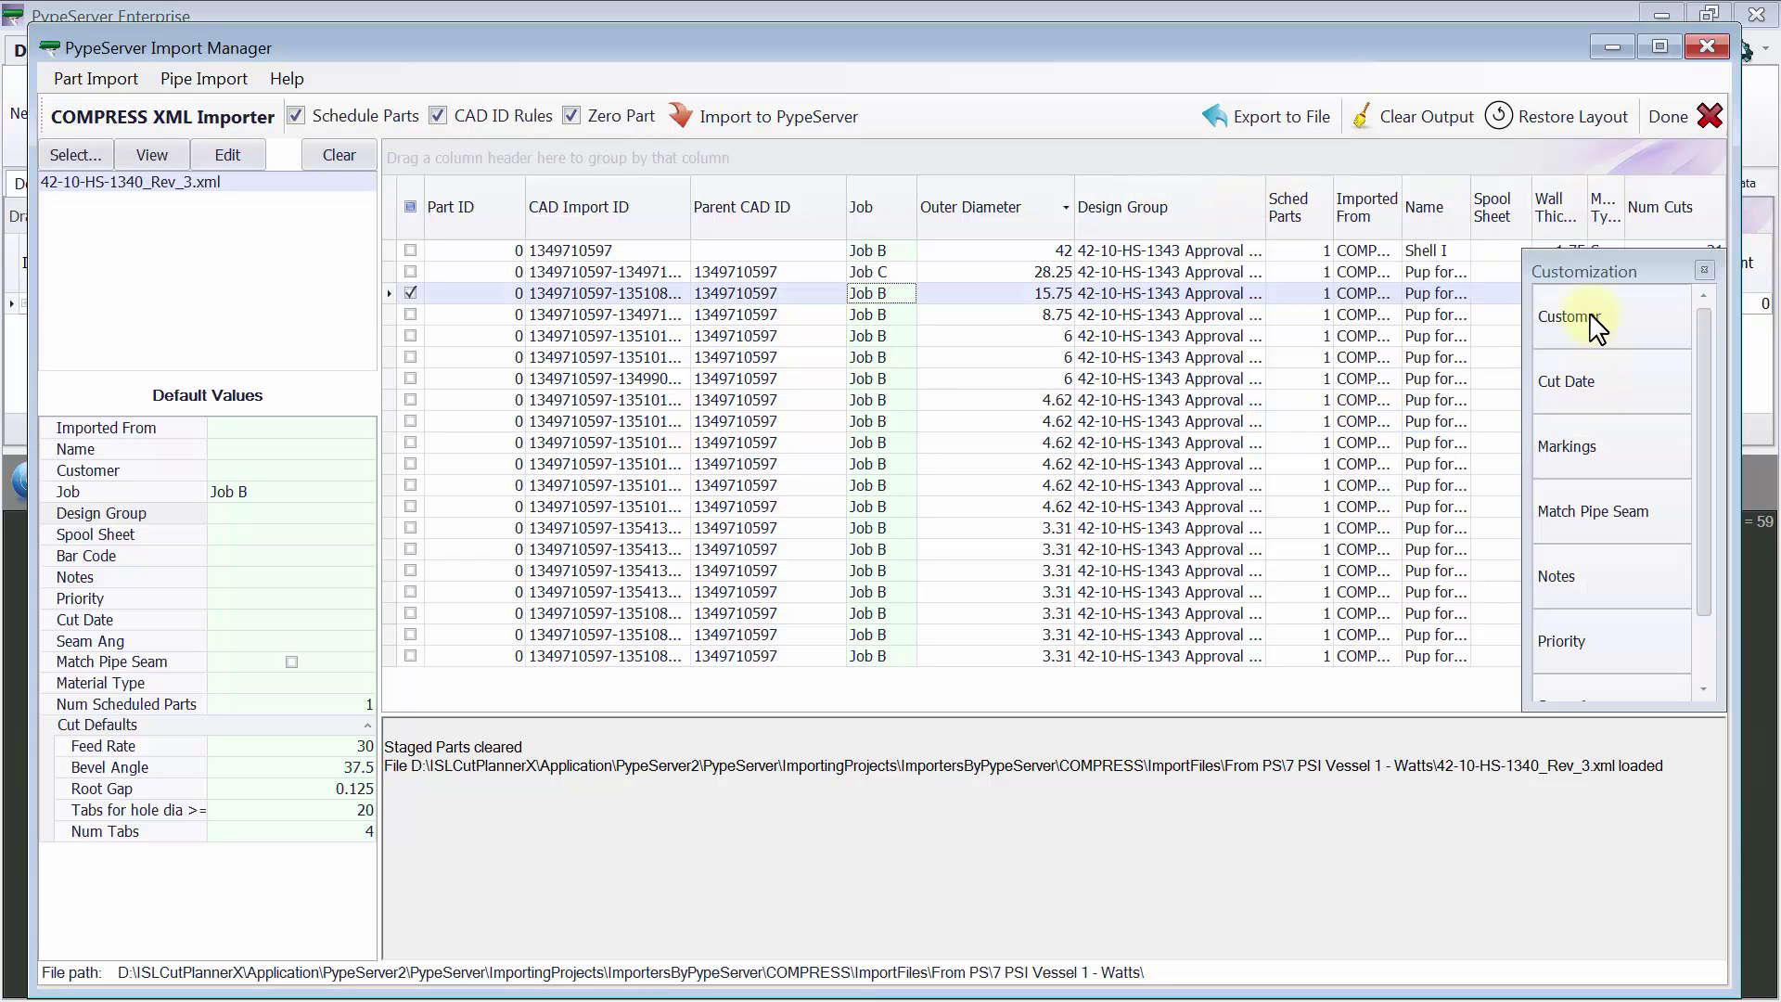
{"action": "left_click_drag", "start_coordinate": [1577, 319], "coordinate": [851, 230]}
{"action": "left_click", "coordinate": [1705, 270]}
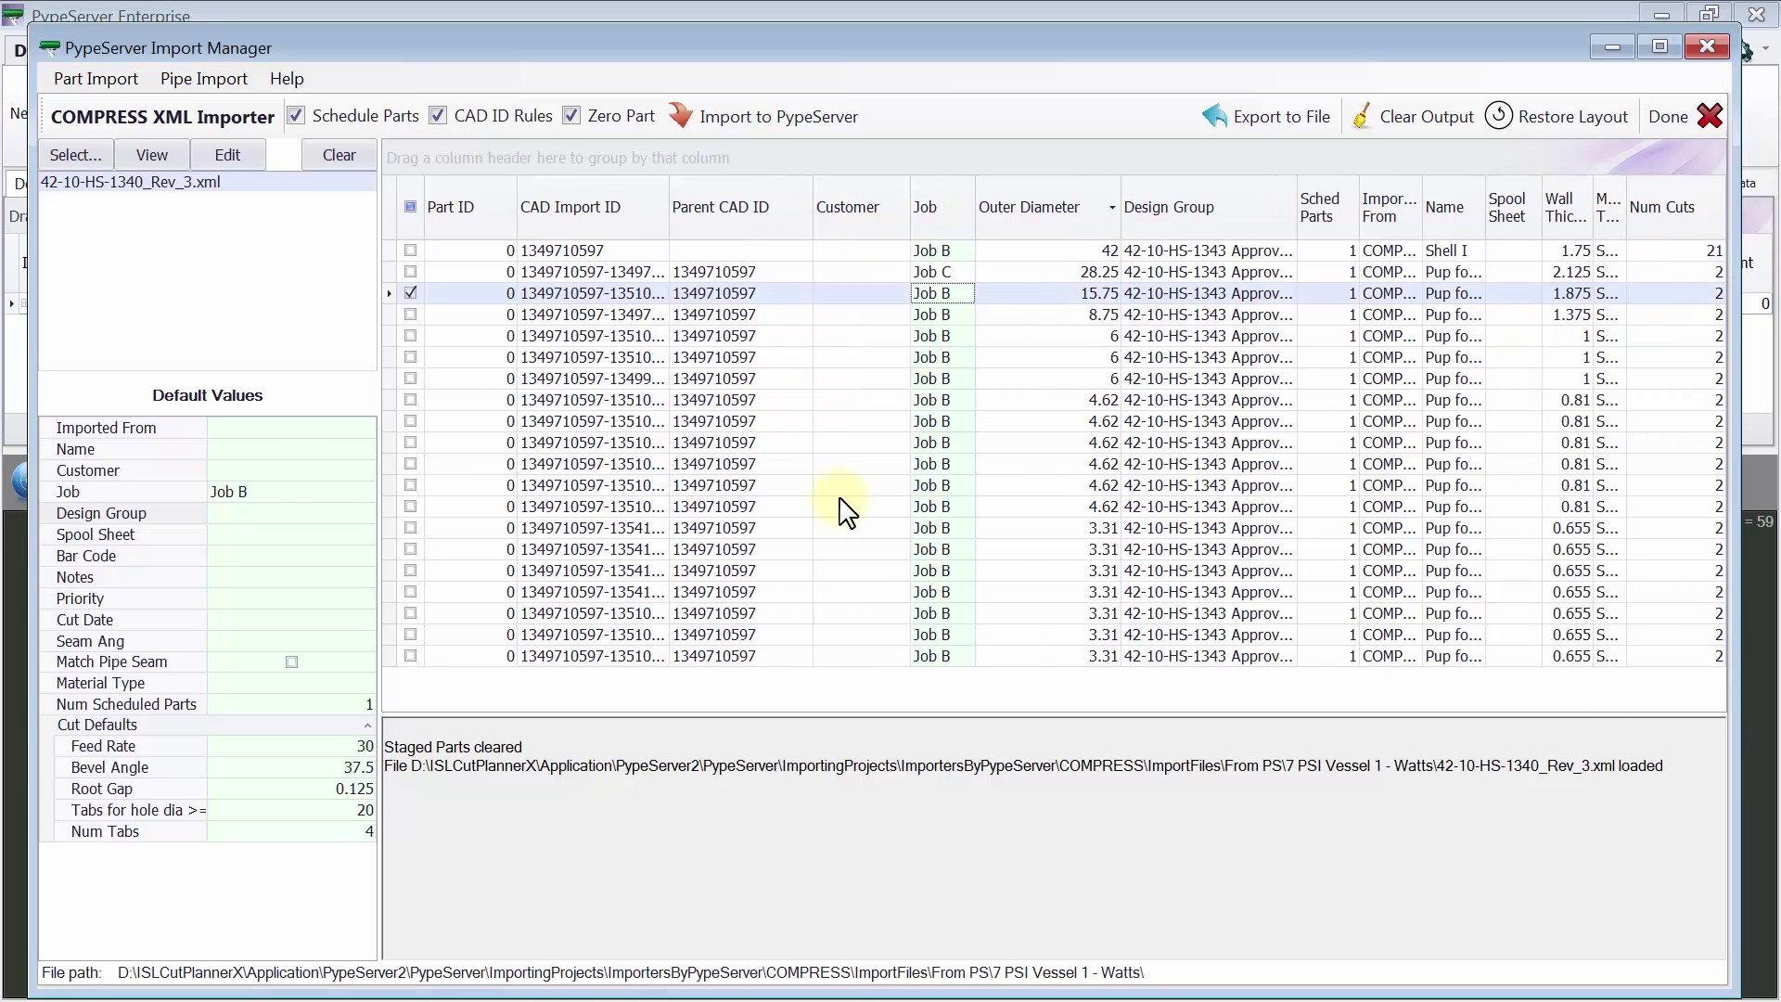
{"action": "left_click", "coordinate": [289, 470]}
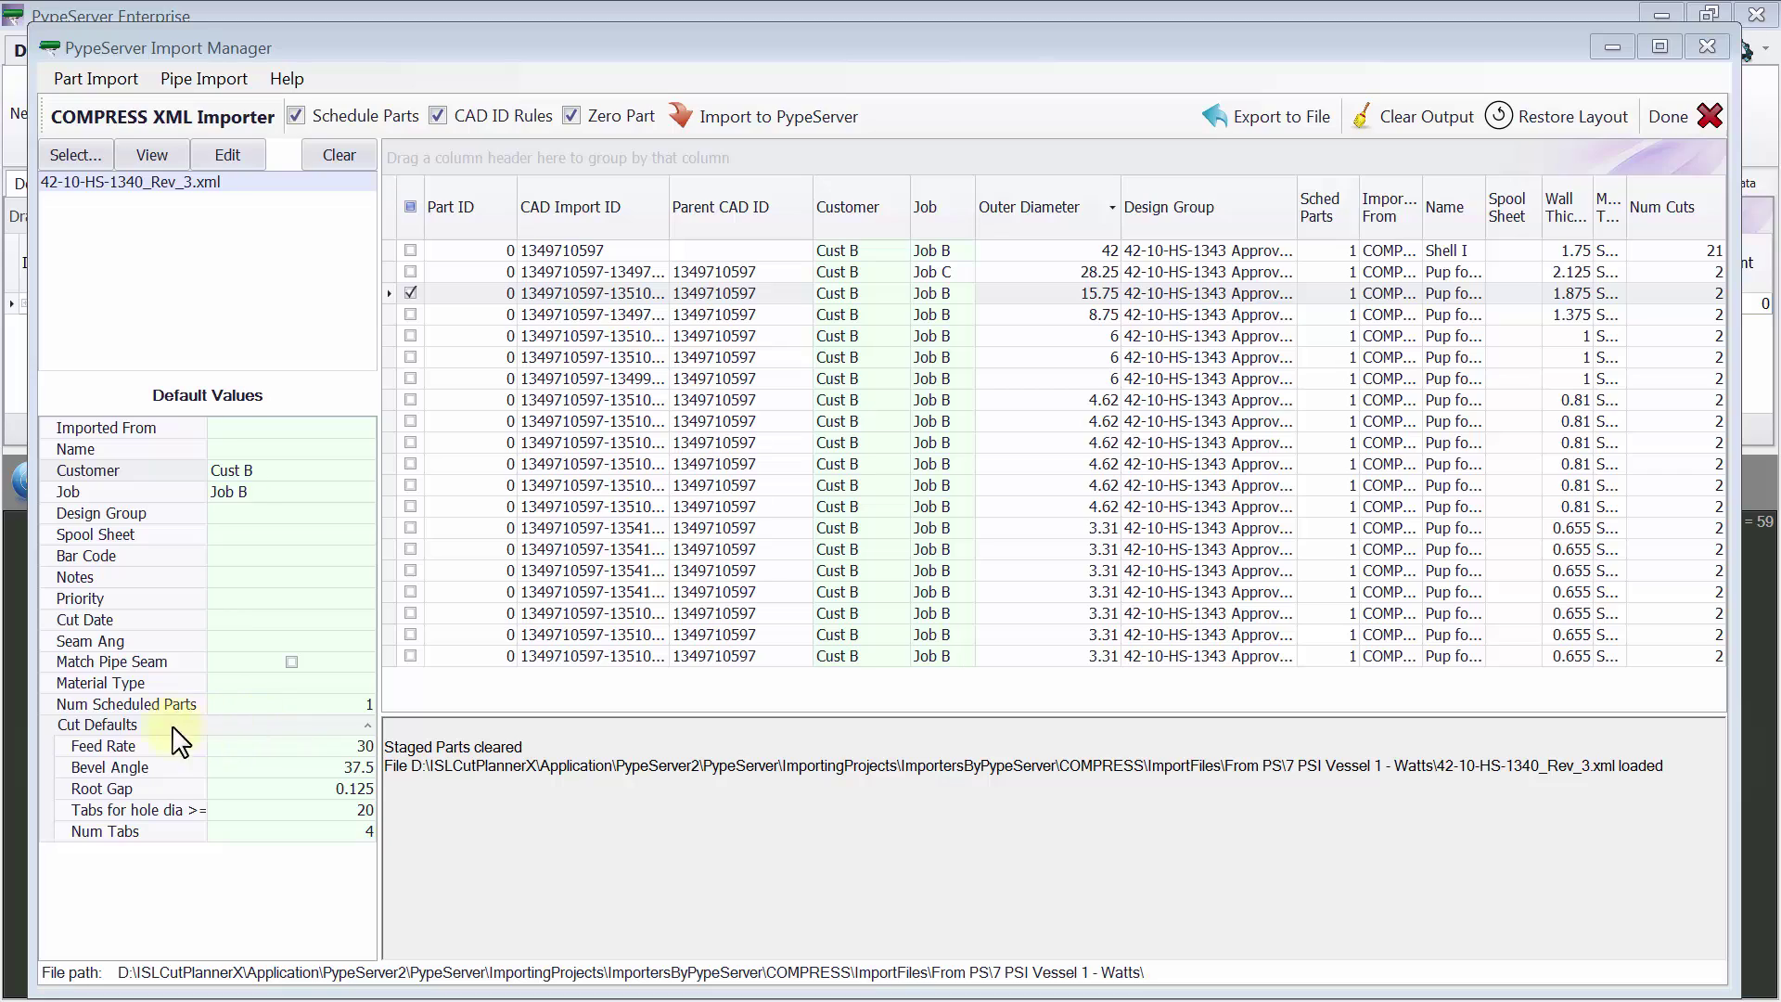
Clear the default feed rate and review the bevel angle, root gap and tab settings in the cut defaults
{"action": "left_click", "coordinate": [360, 747]}
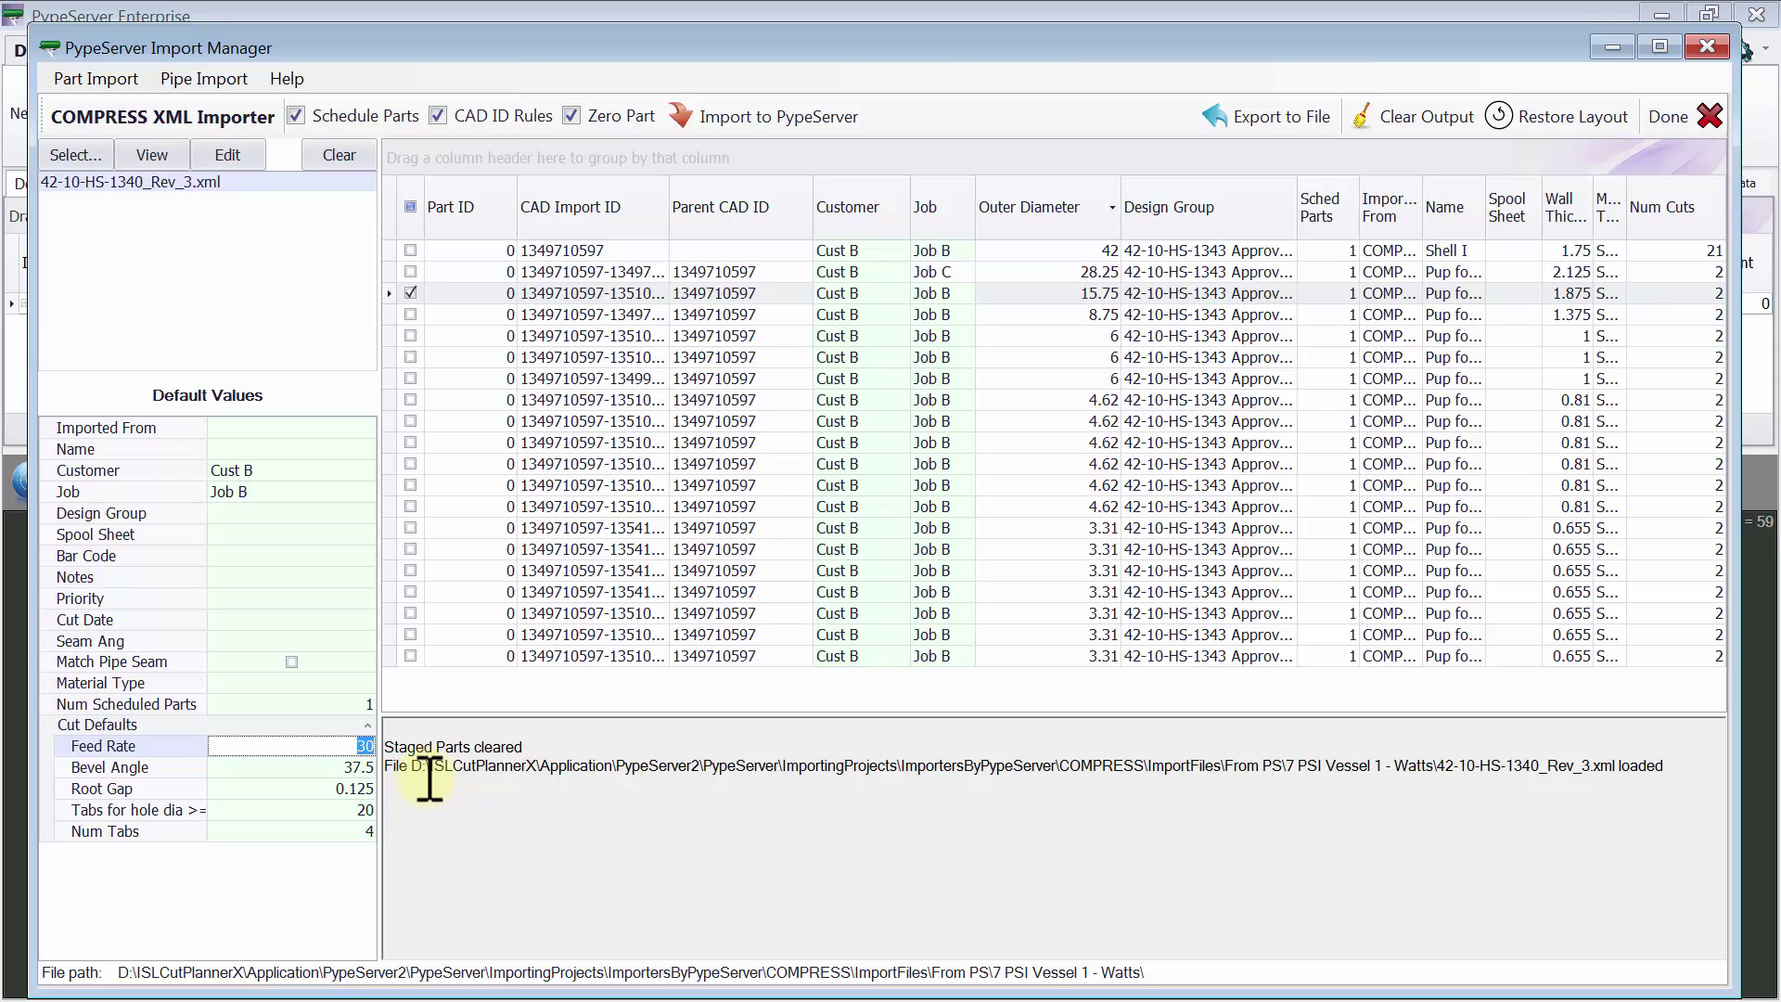
{"action": "left_click", "coordinate": [359, 766]}
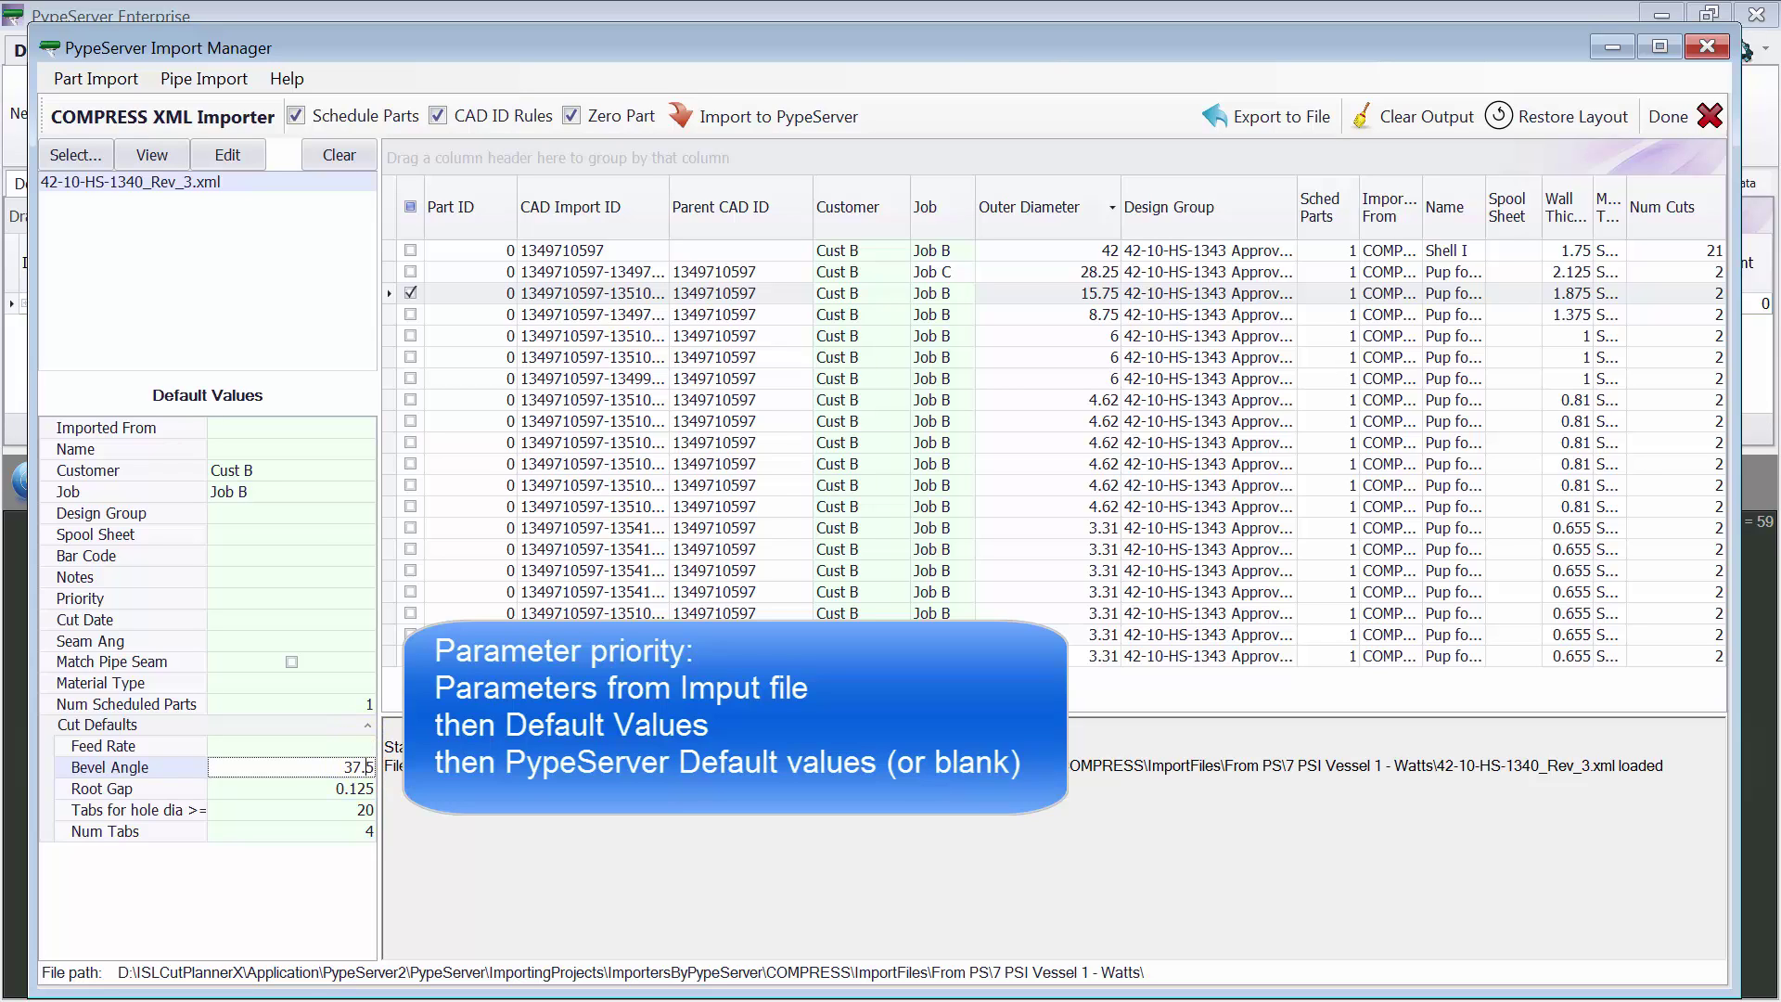
{"action": "left_click", "coordinate": [351, 766]}
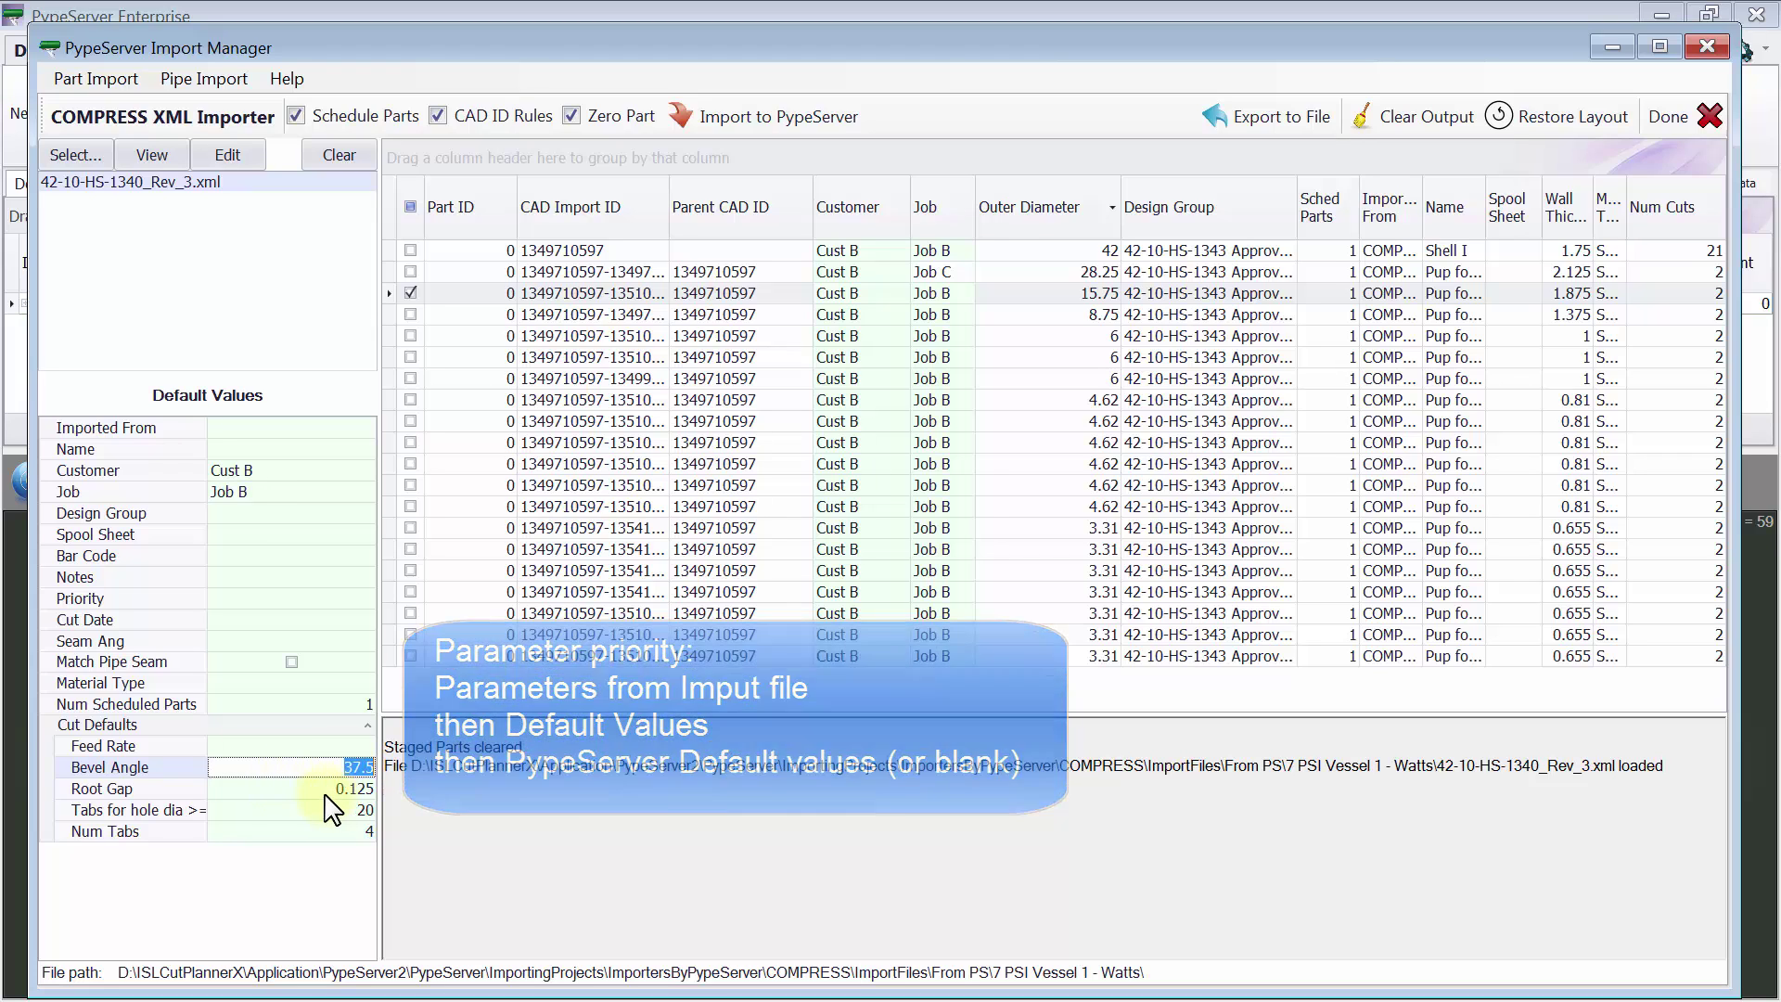
{"action": "left_click", "coordinate": [329, 788]}
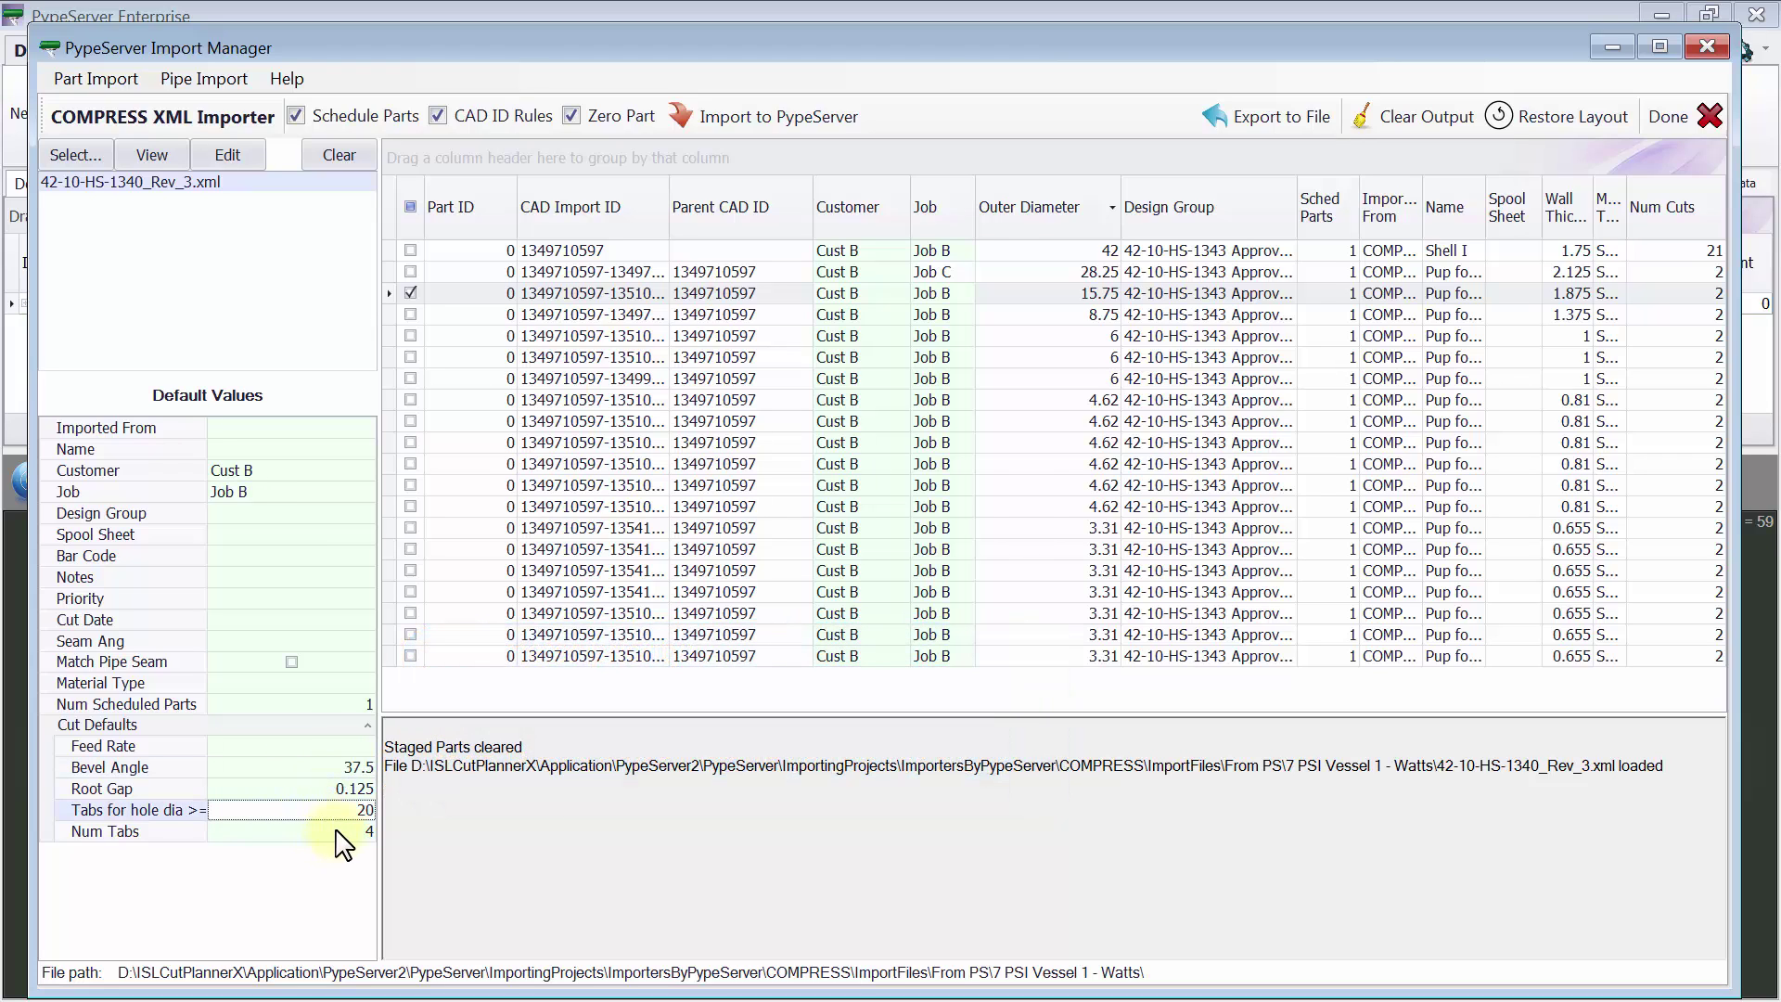
{"action": "left_click", "coordinate": [347, 831]}
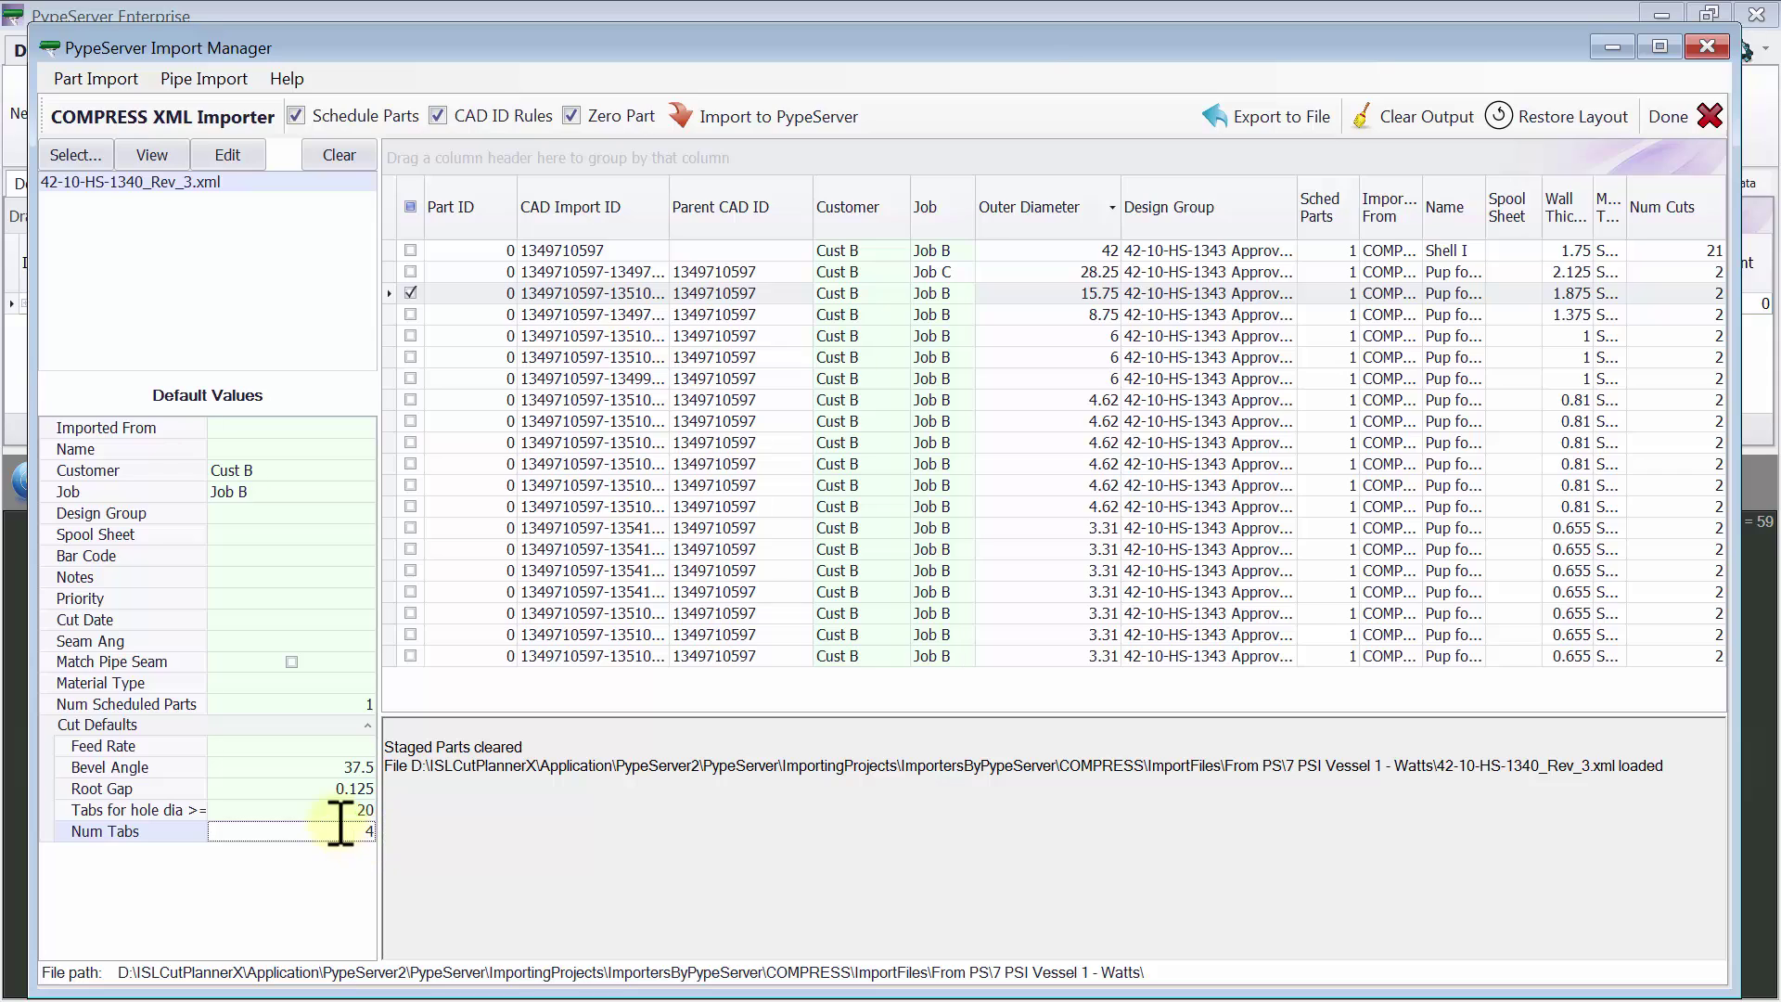
{"action": "left_click", "coordinate": [354, 810]}
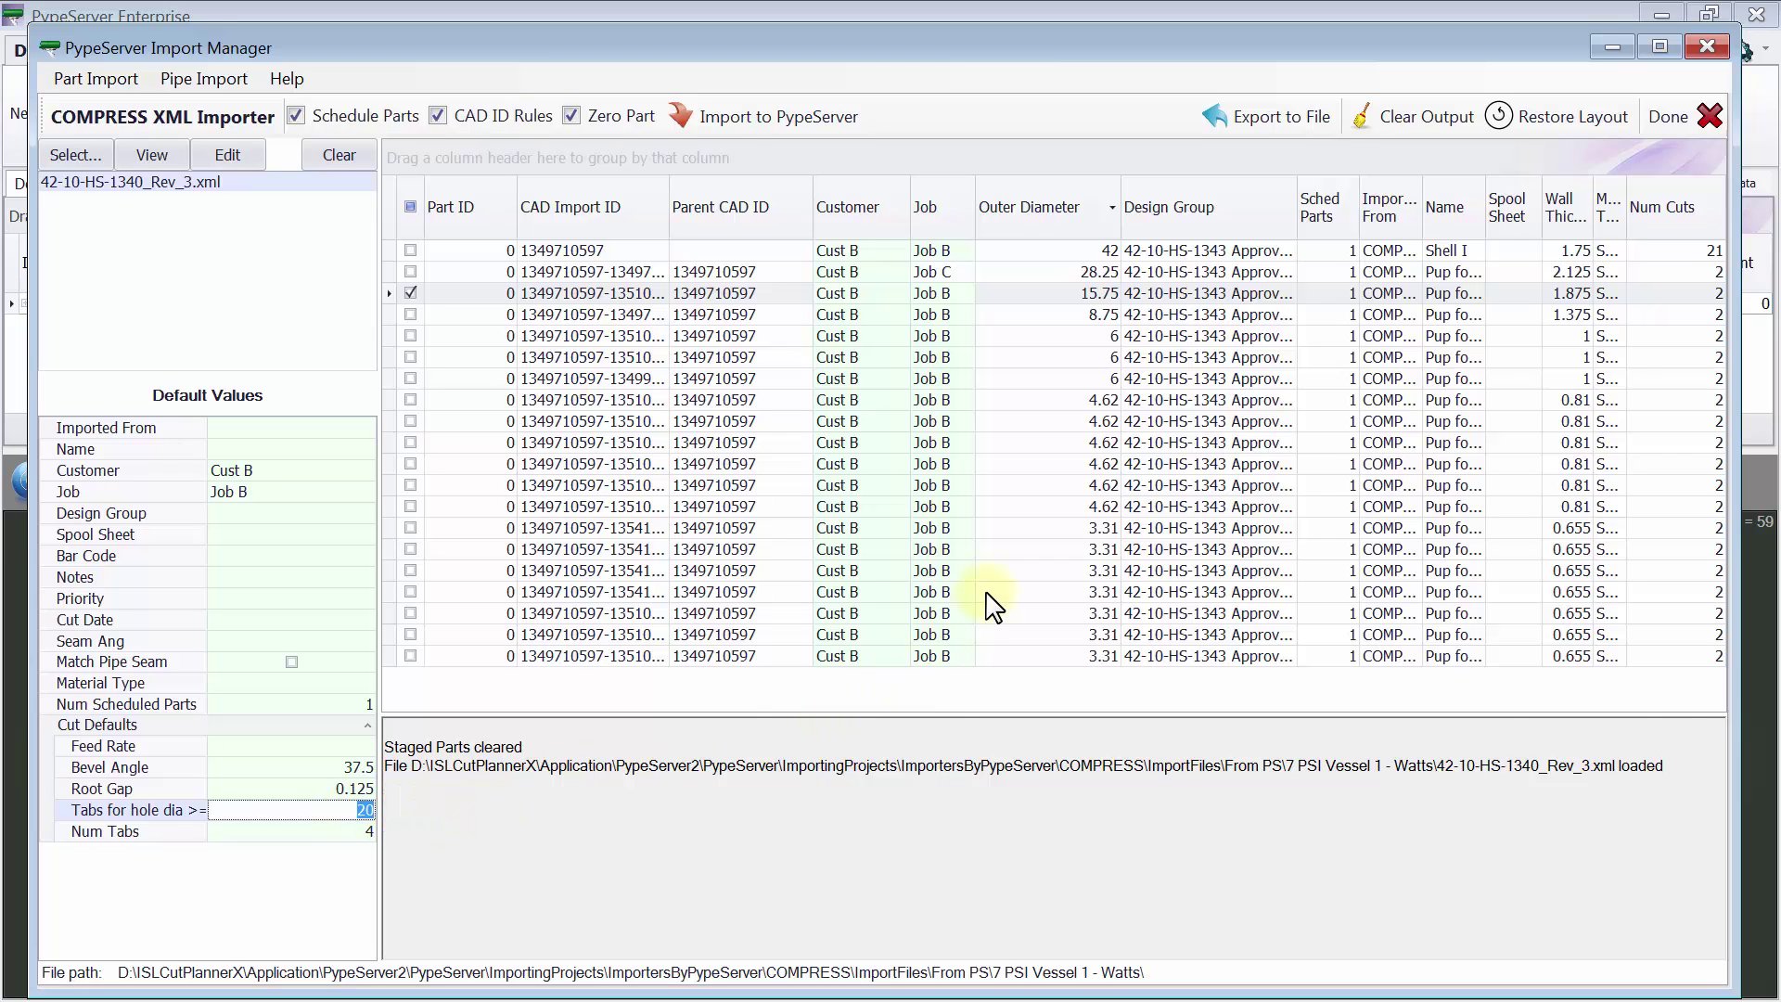
Switch to Windows Photo Viewer to examine the vessel openings in Snap Shot 2.PNG, and return to the Import Manager
{"action": "key", "text": "alt+Tab"}
{"action": "left_click_drag", "start_coordinate": [1497, 211], "coordinate": [1505, 97]}
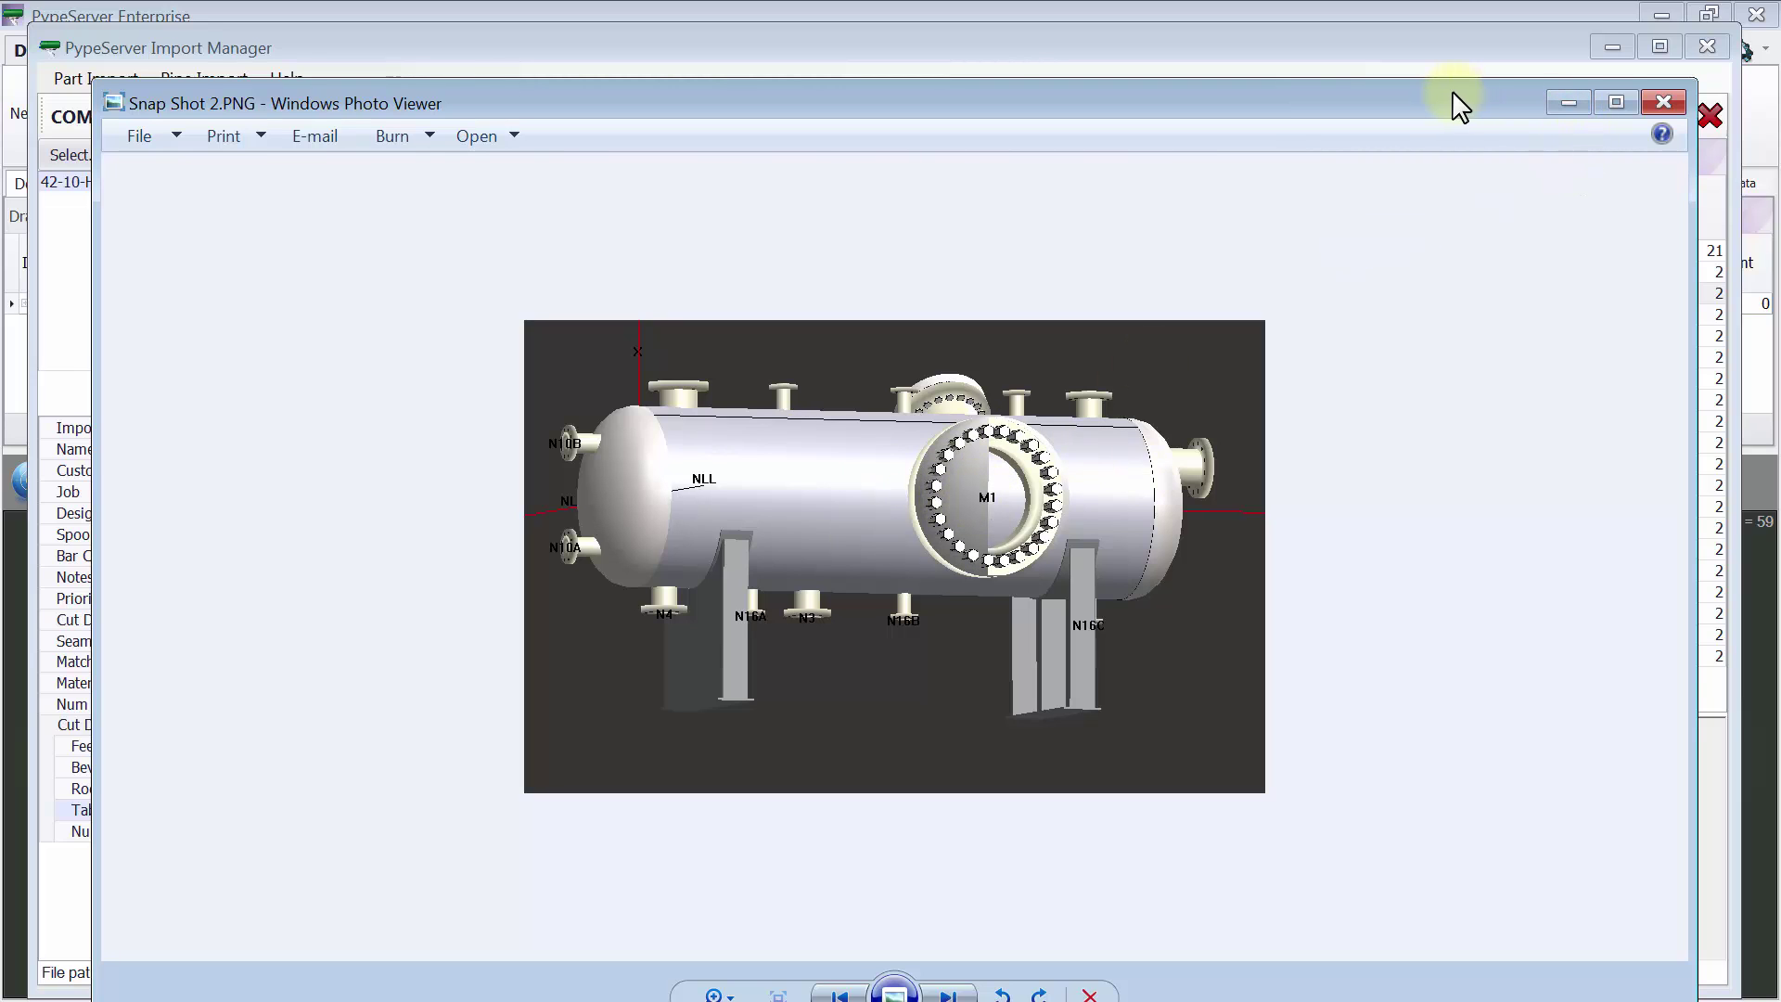
{"action": "key", "text": "alt+Tab"}
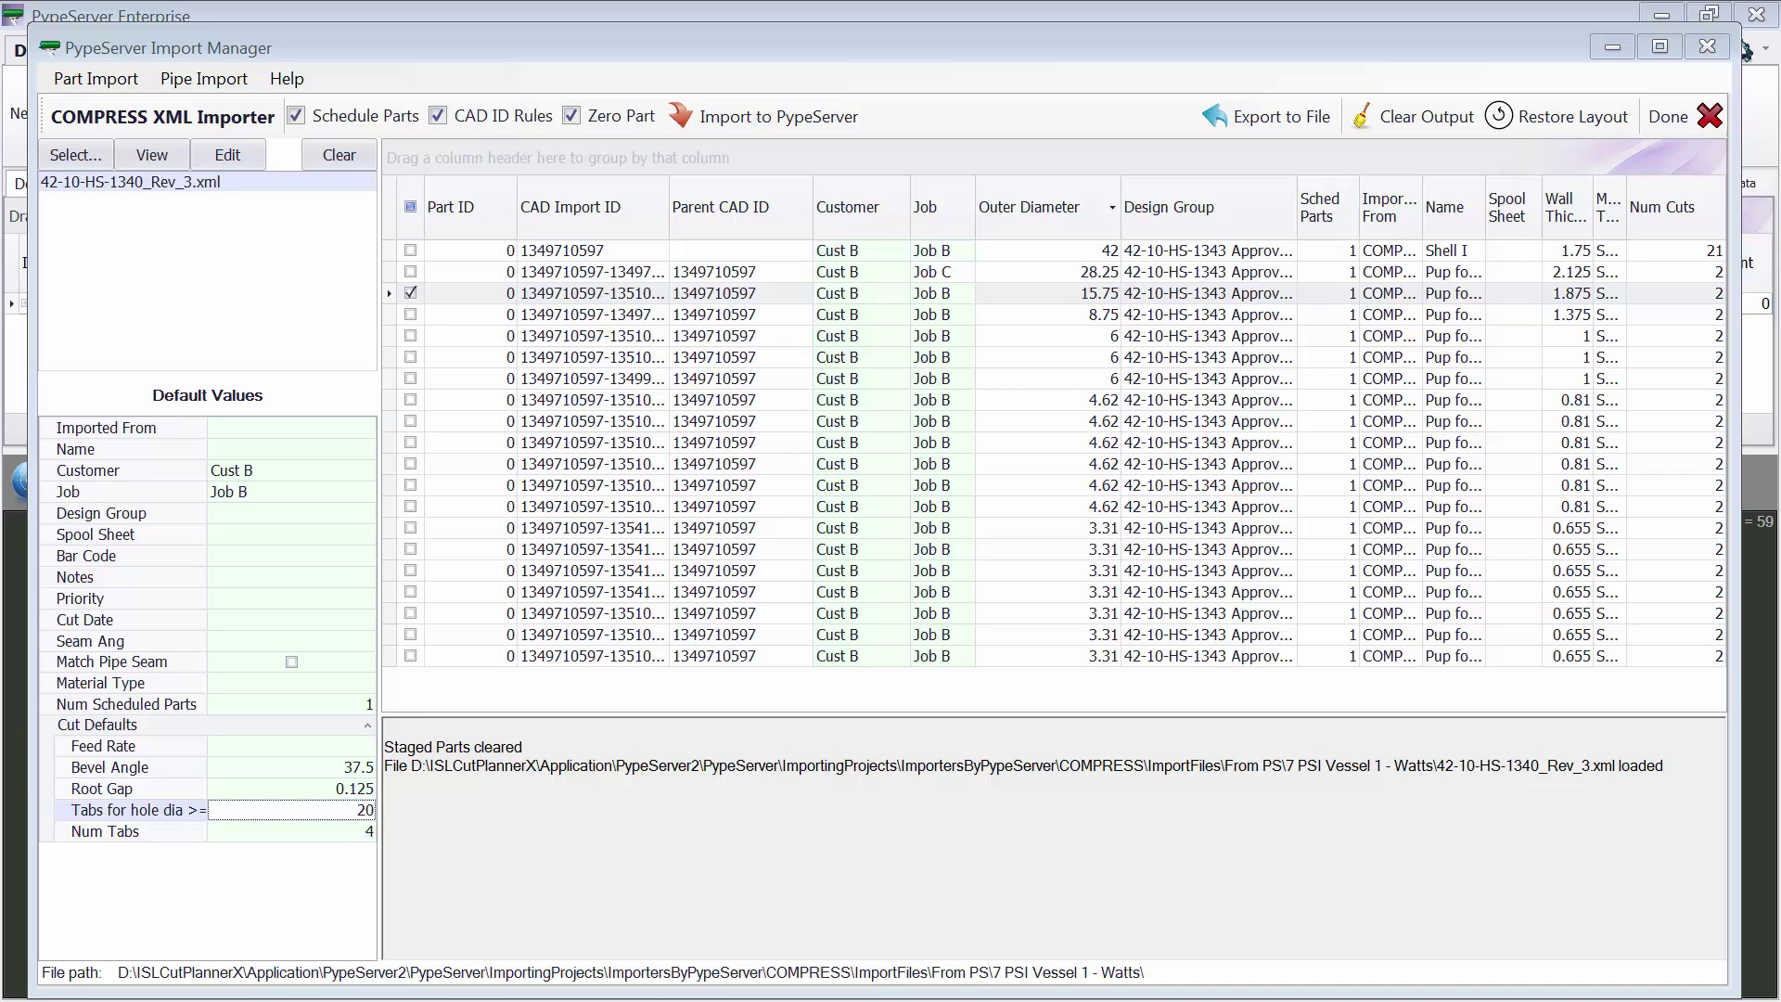
Turn Schedule Parts off and on again, and start the import to PypeServer, cancelling at the choice between selected and all parts
{"action": "left_click", "coordinate": [296, 117]}
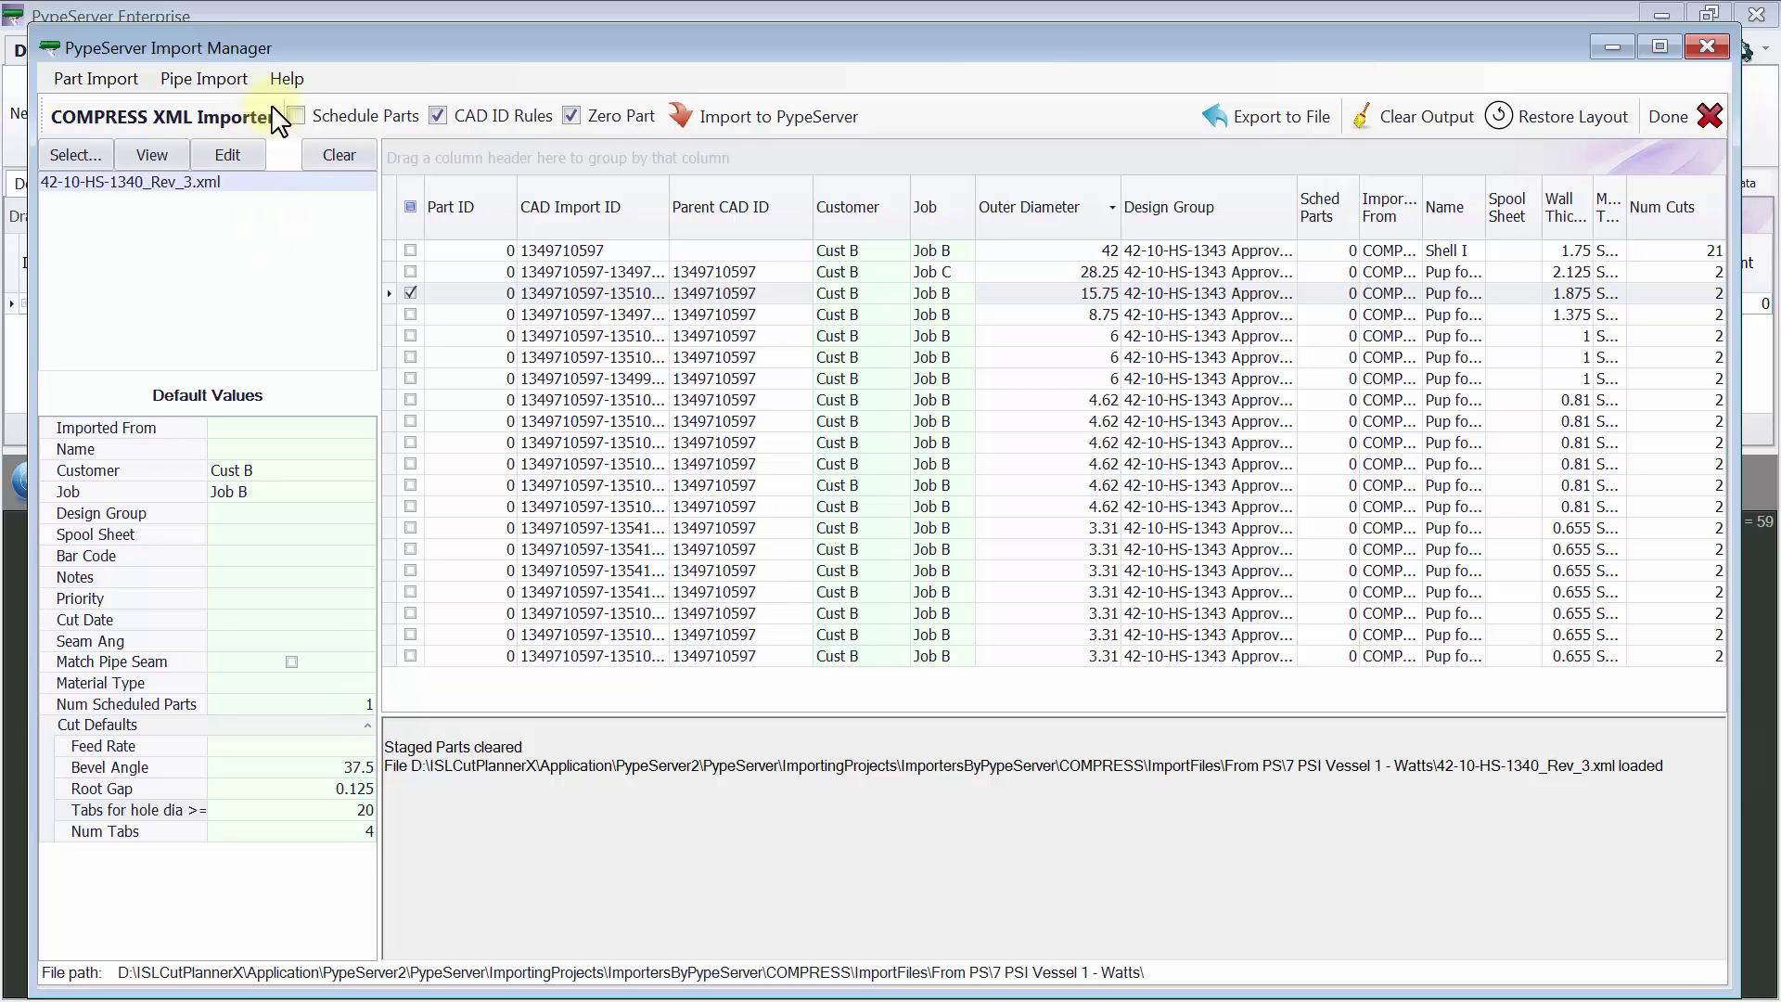
{"action": "left_click", "coordinate": [296, 117]}
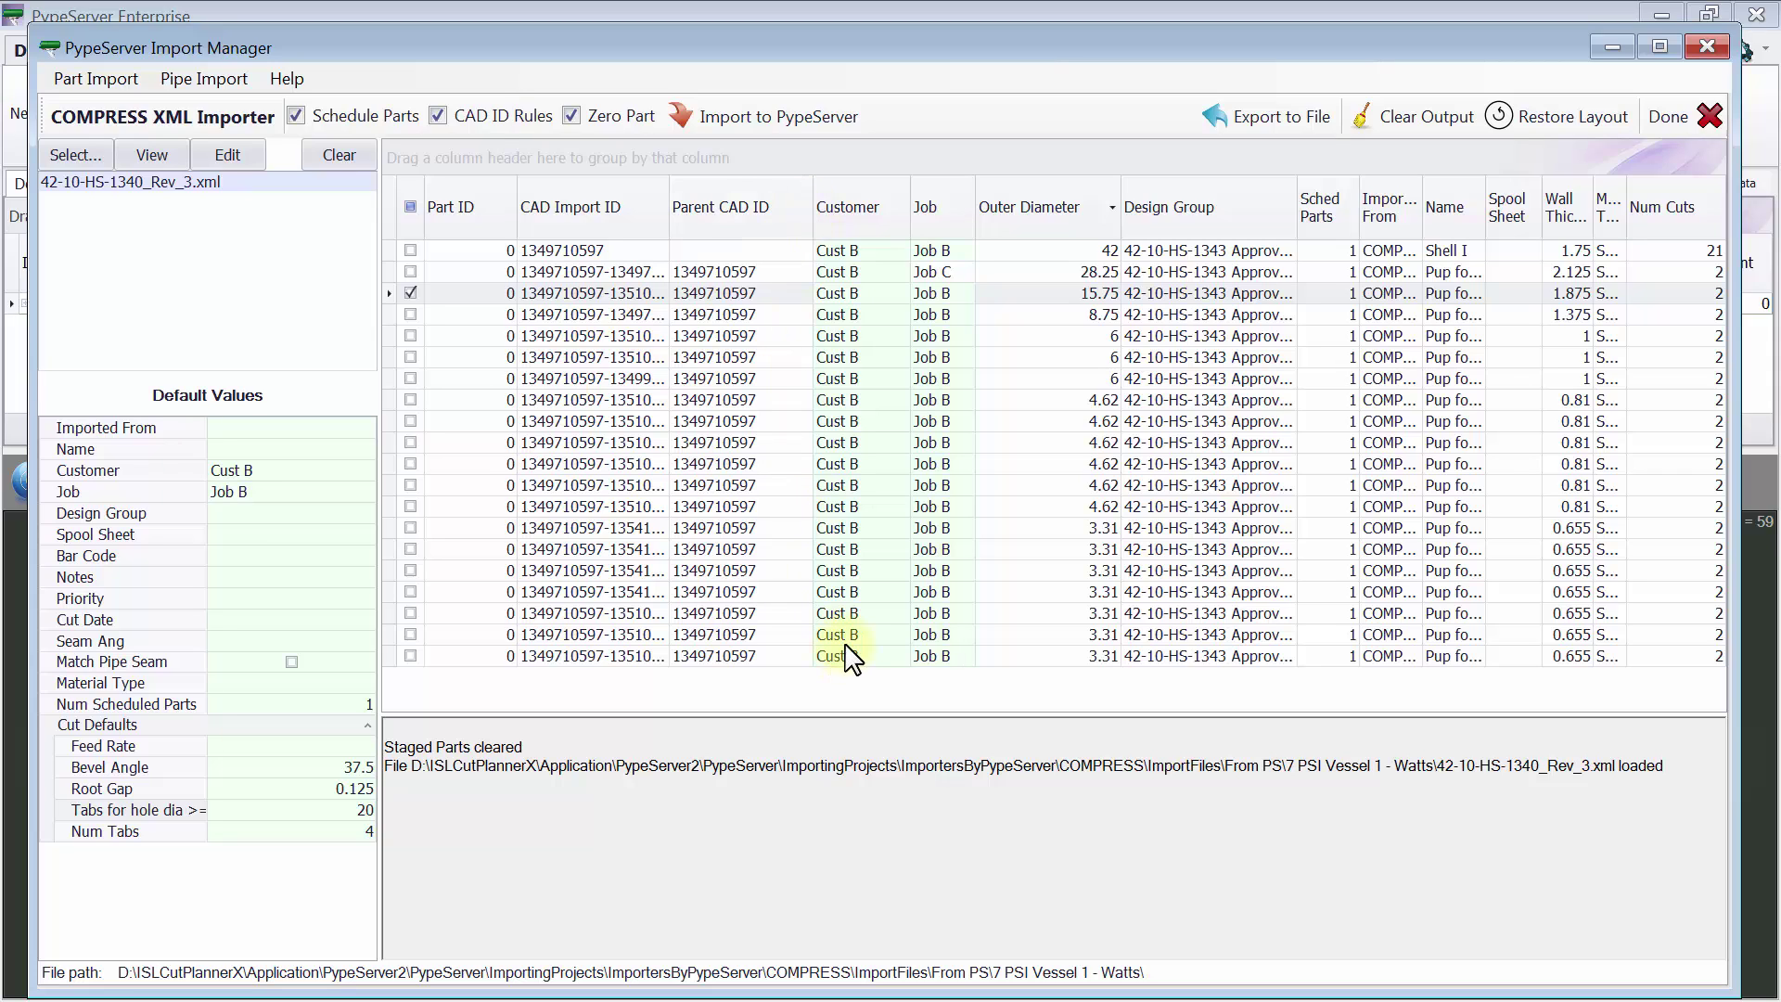
{"action": "left_click", "coordinate": [770, 125]}
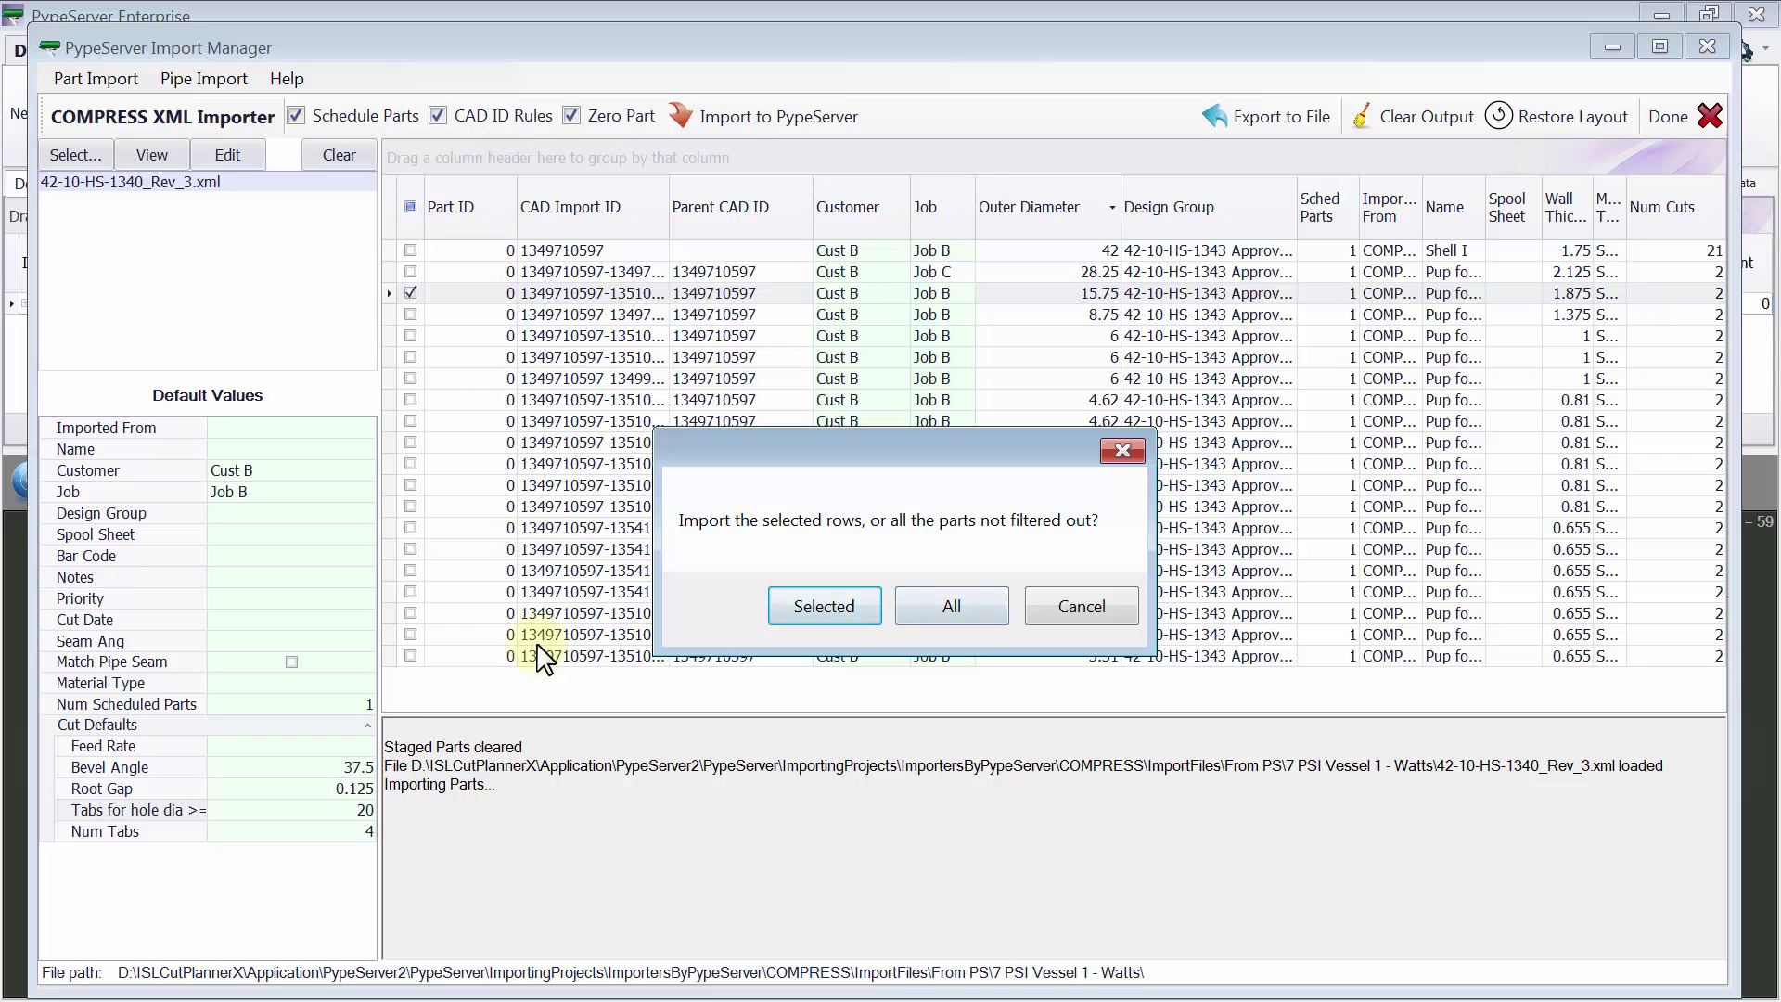
{"action": "left_click", "coordinate": [1082, 607]}
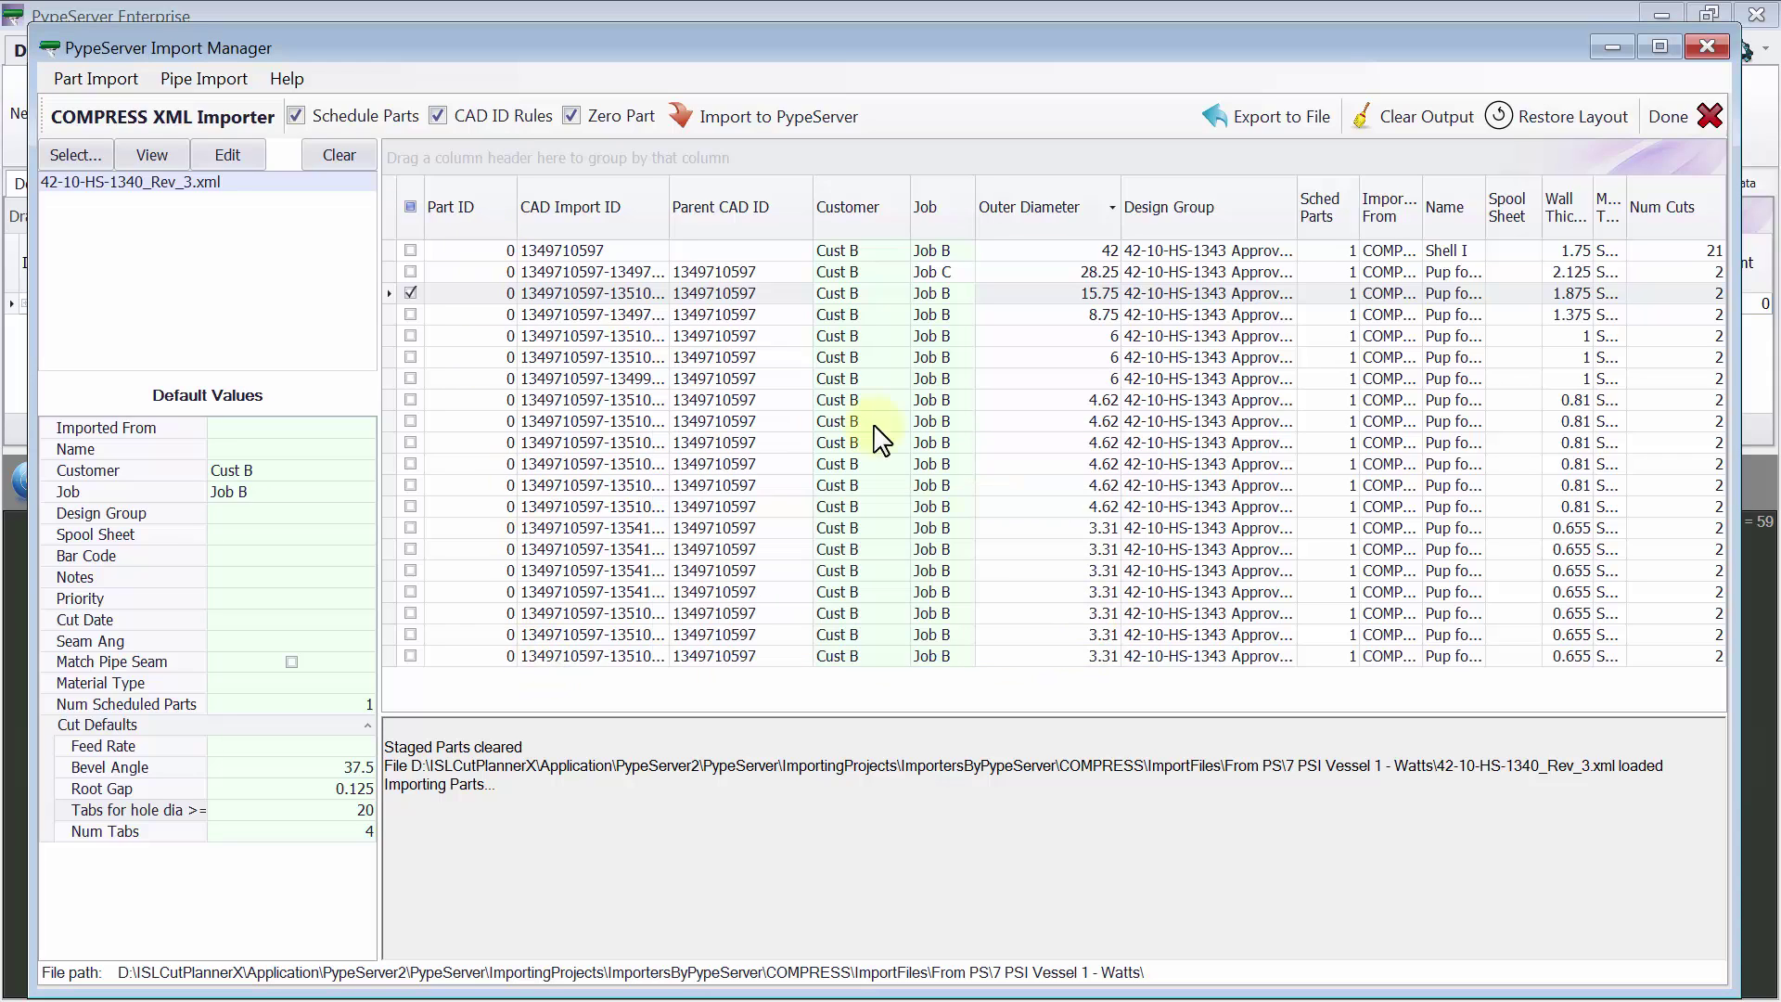
Sort the parts by ascending outer diameter and filter out those with a 3.31 outer diameter
{"action": "left_click", "coordinate": [1052, 208]}
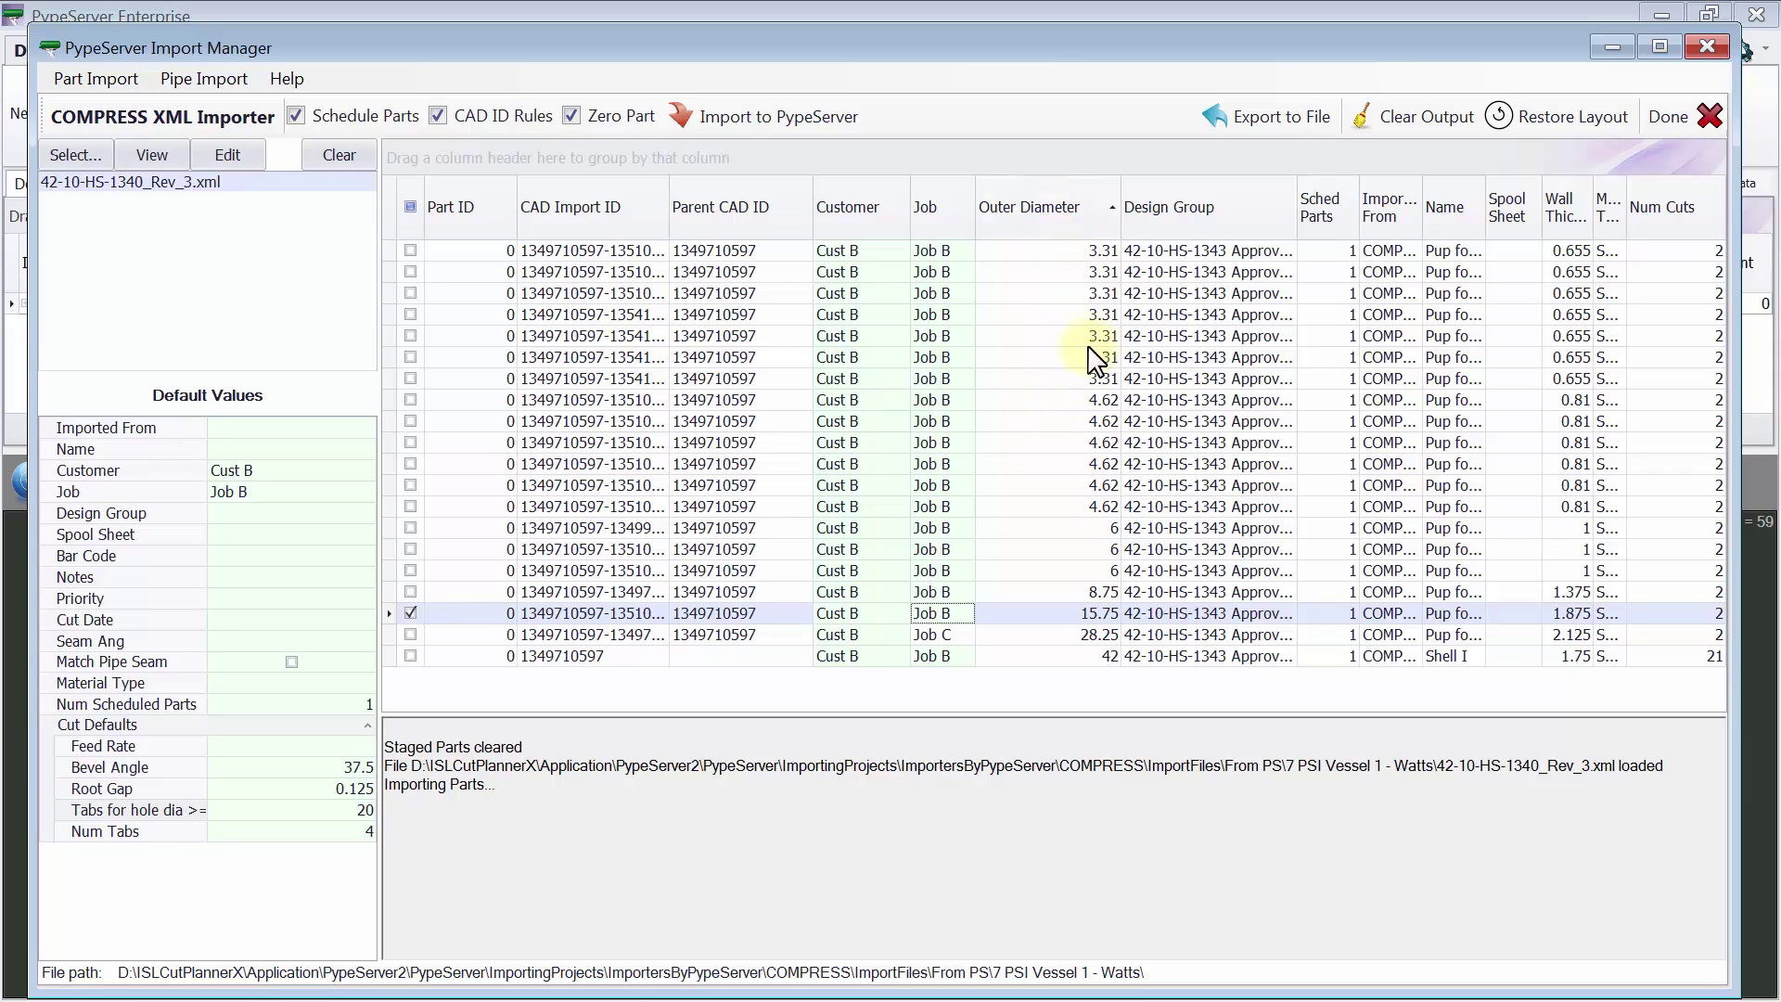
{"action": "left_click", "coordinate": [1114, 183]}
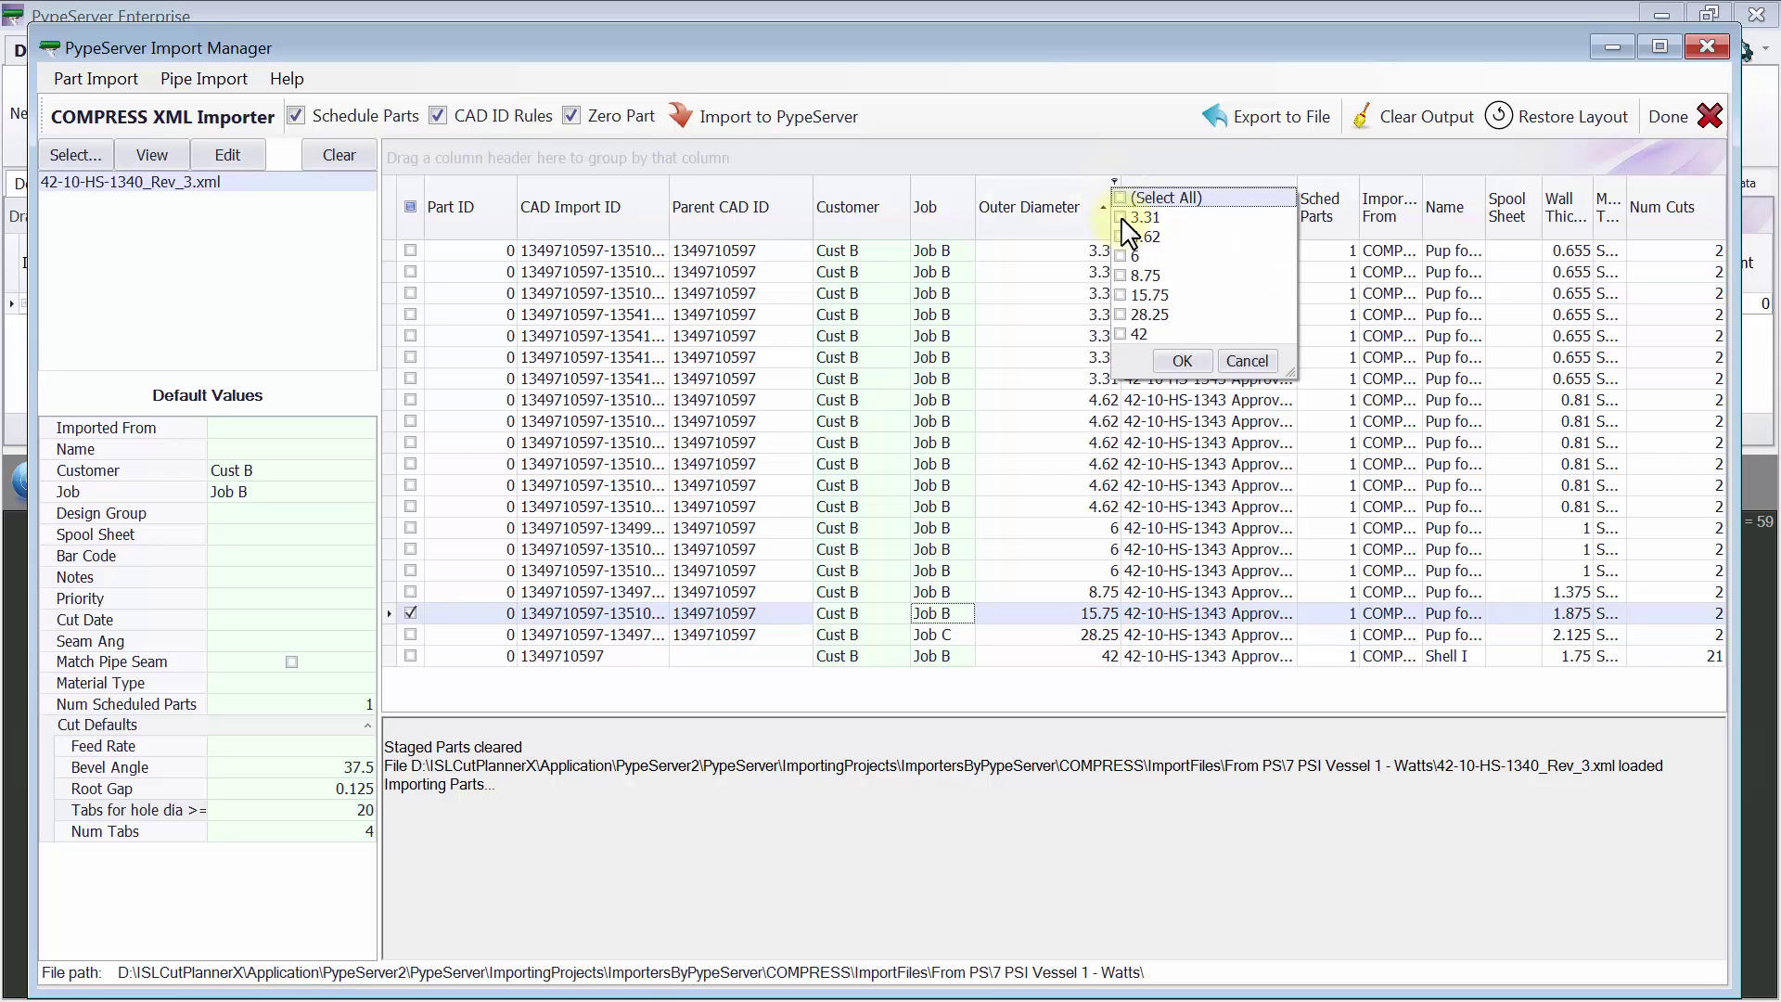
{"action": "left_click", "coordinate": [1120, 199]}
{"action": "left_click", "coordinate": [1121, 218]}
{"action": "left_click", "coordinate": [1182, 361]}
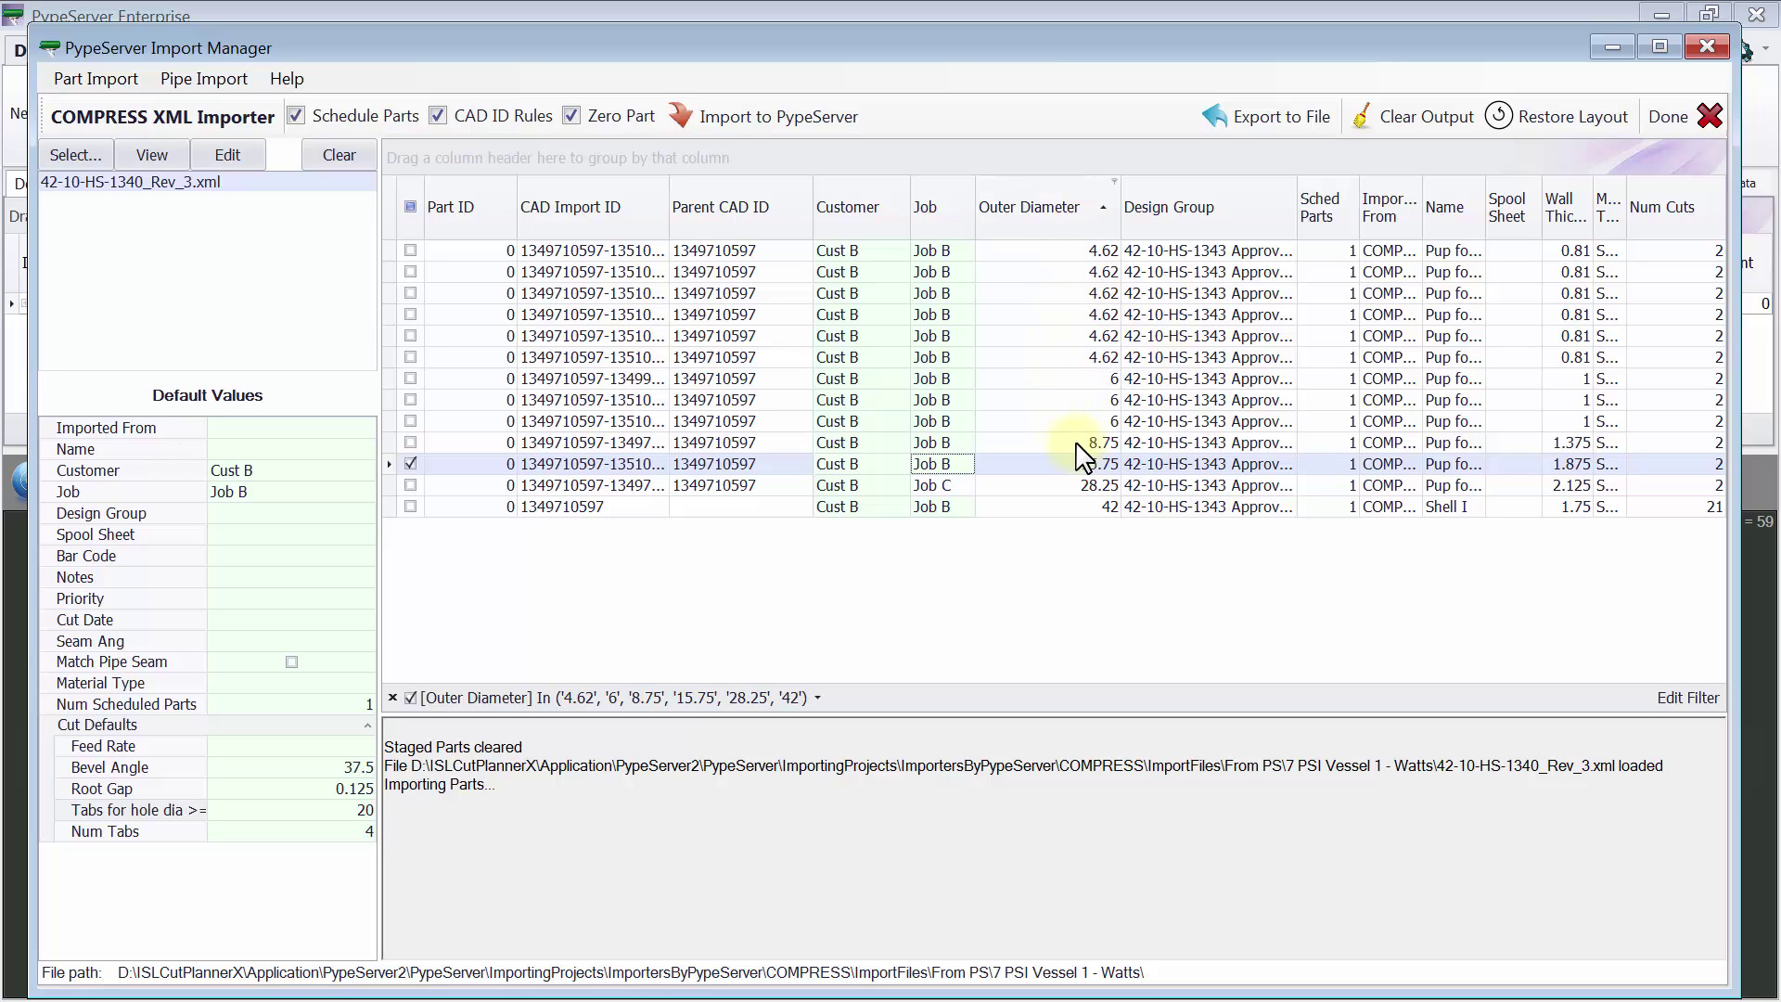
Select all the filtered parts except the Shell I part with the 42 outer diameter
{"action": "left_click", "coordinate": [410, 464]}
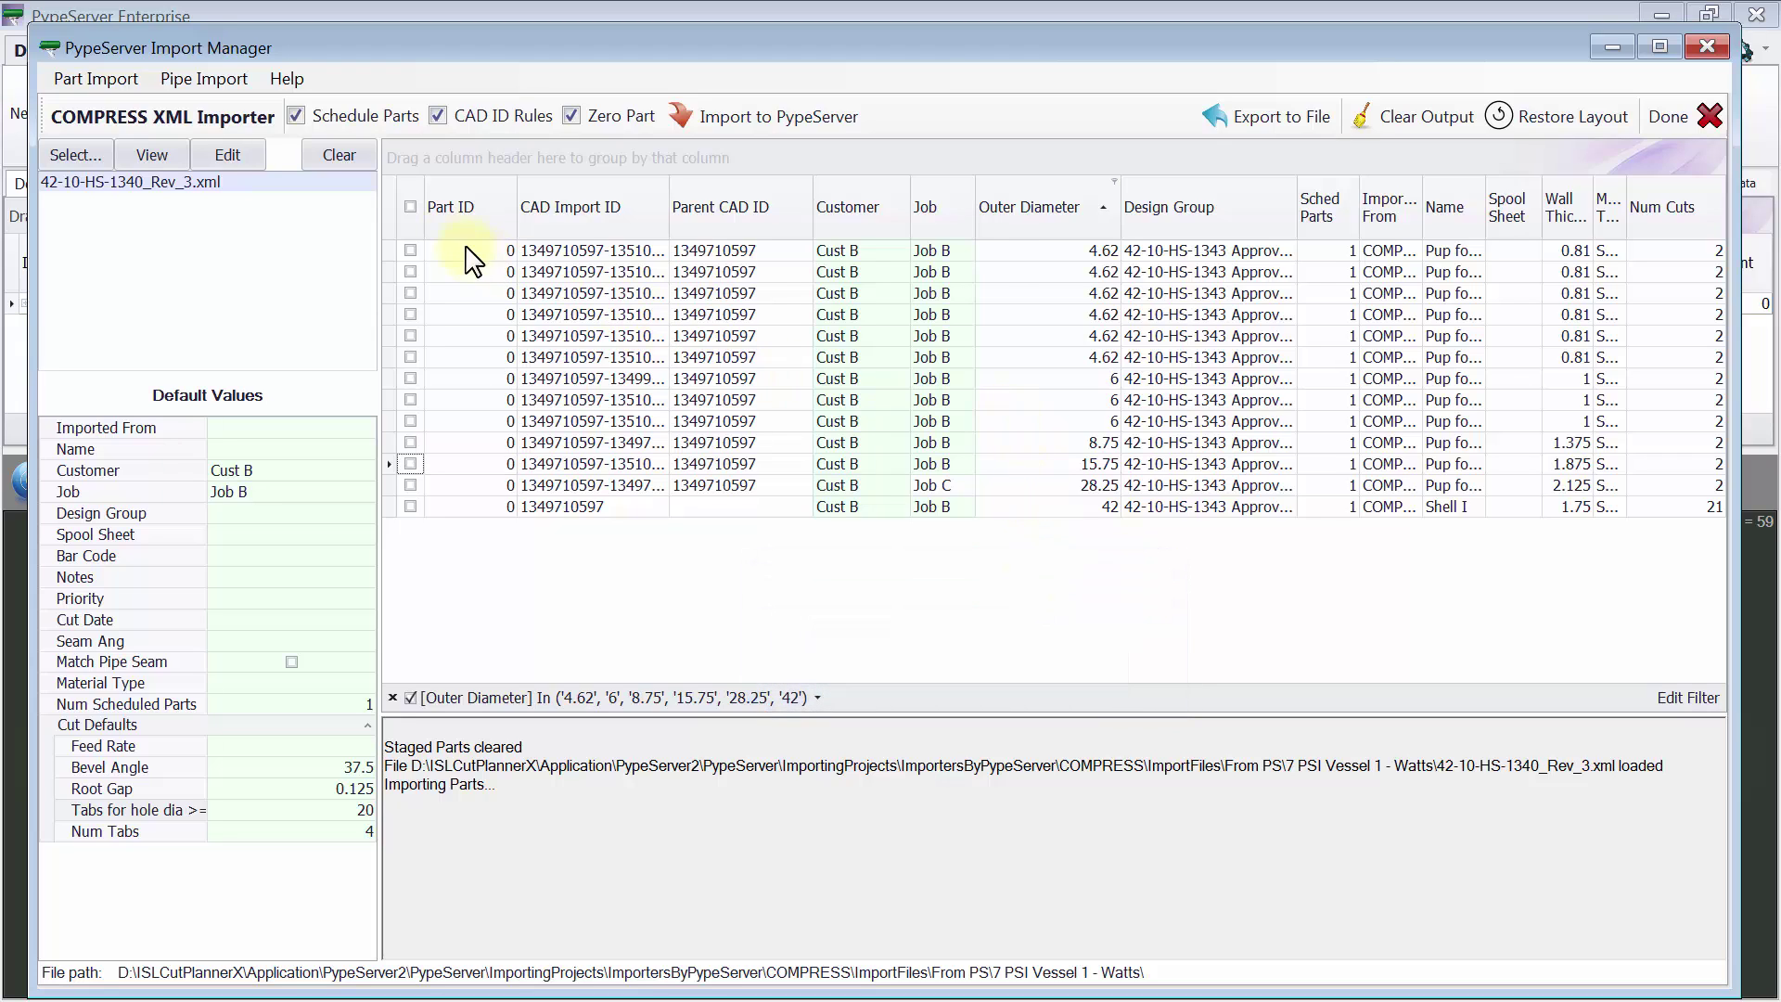
{"action": "left_click", "coordinate": [411, 208]}
{"action": "left_click", "coordinate": [410, 506]}
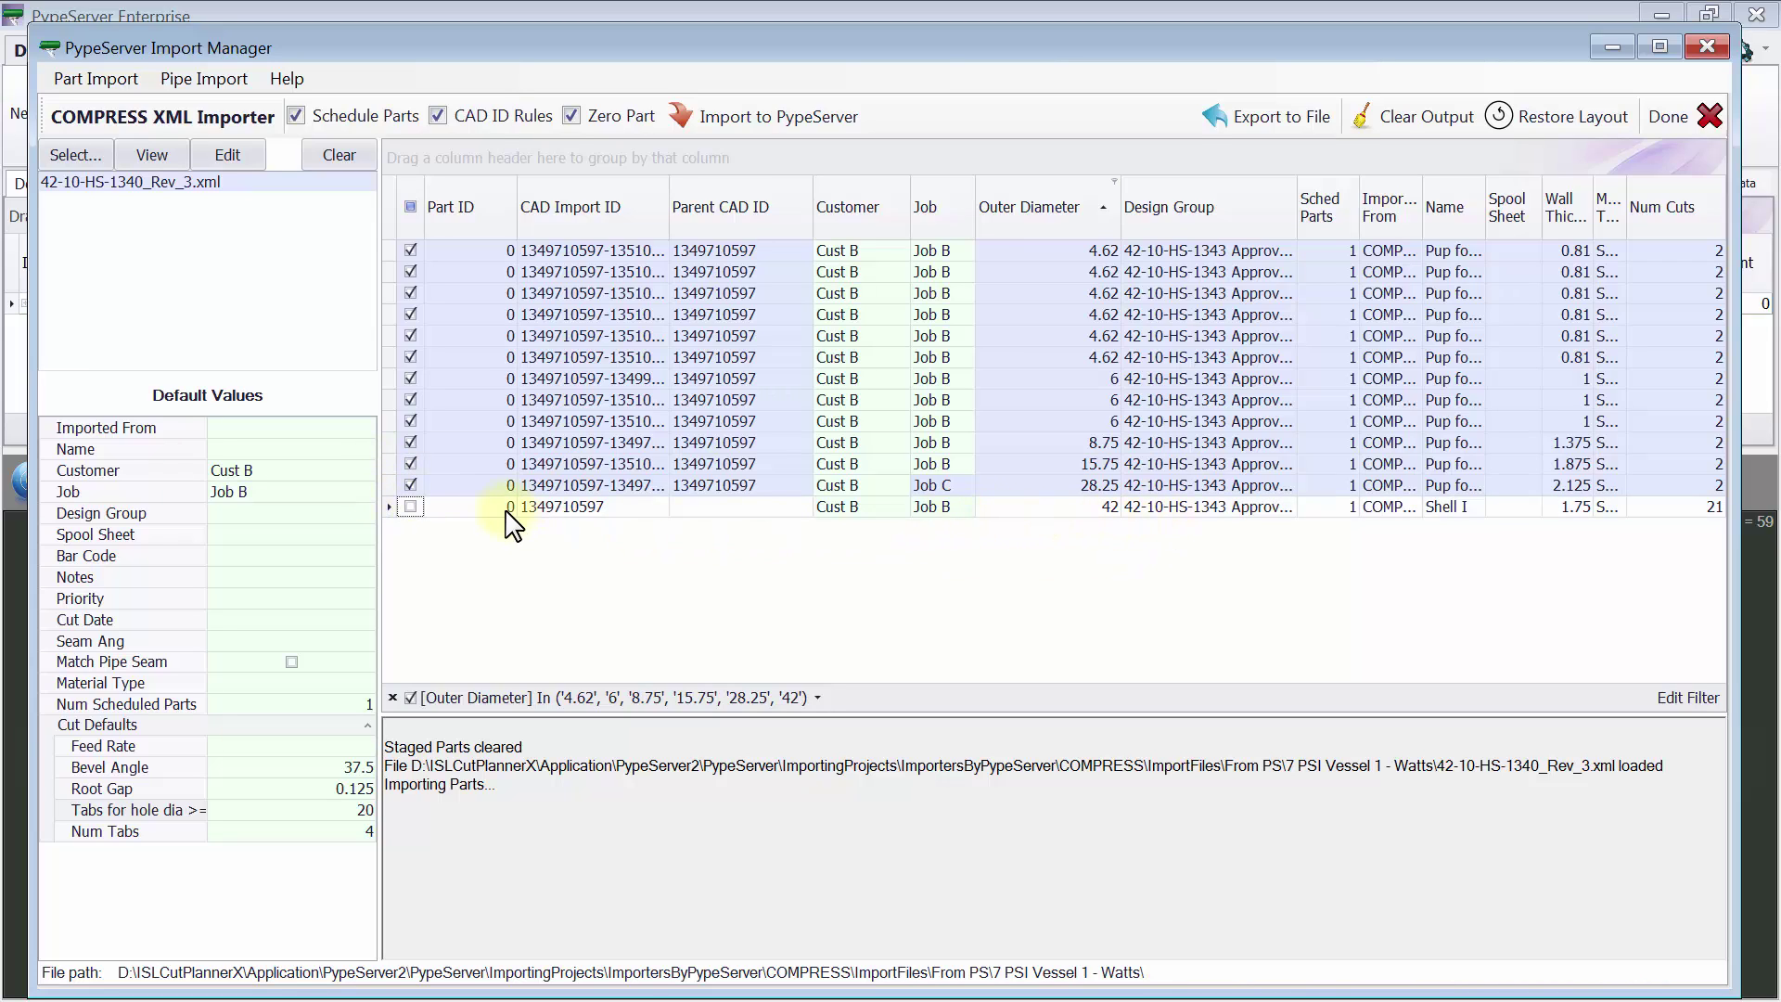
Set the default bevel angle to 30 and the default feed rate to 30 in the cut defaults
{"action": "left_click", "coordinate": [354, 789]}
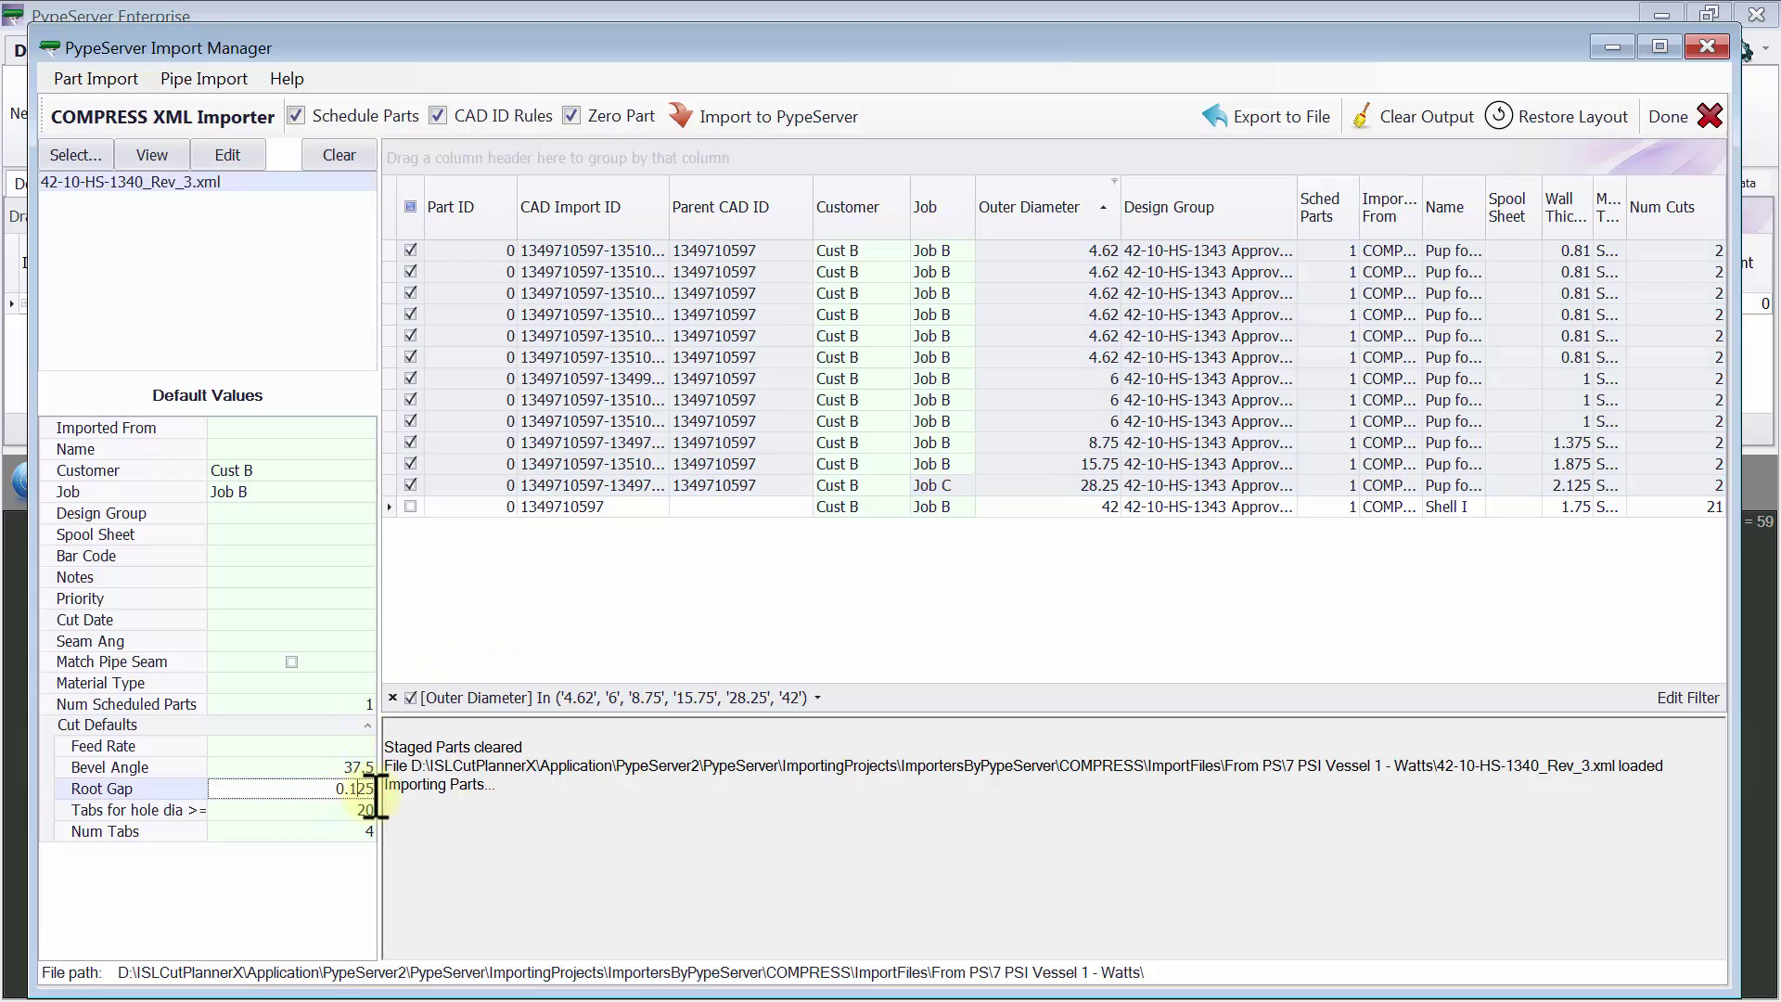
{"action": "left_click", "coordinate": [353, 769]}
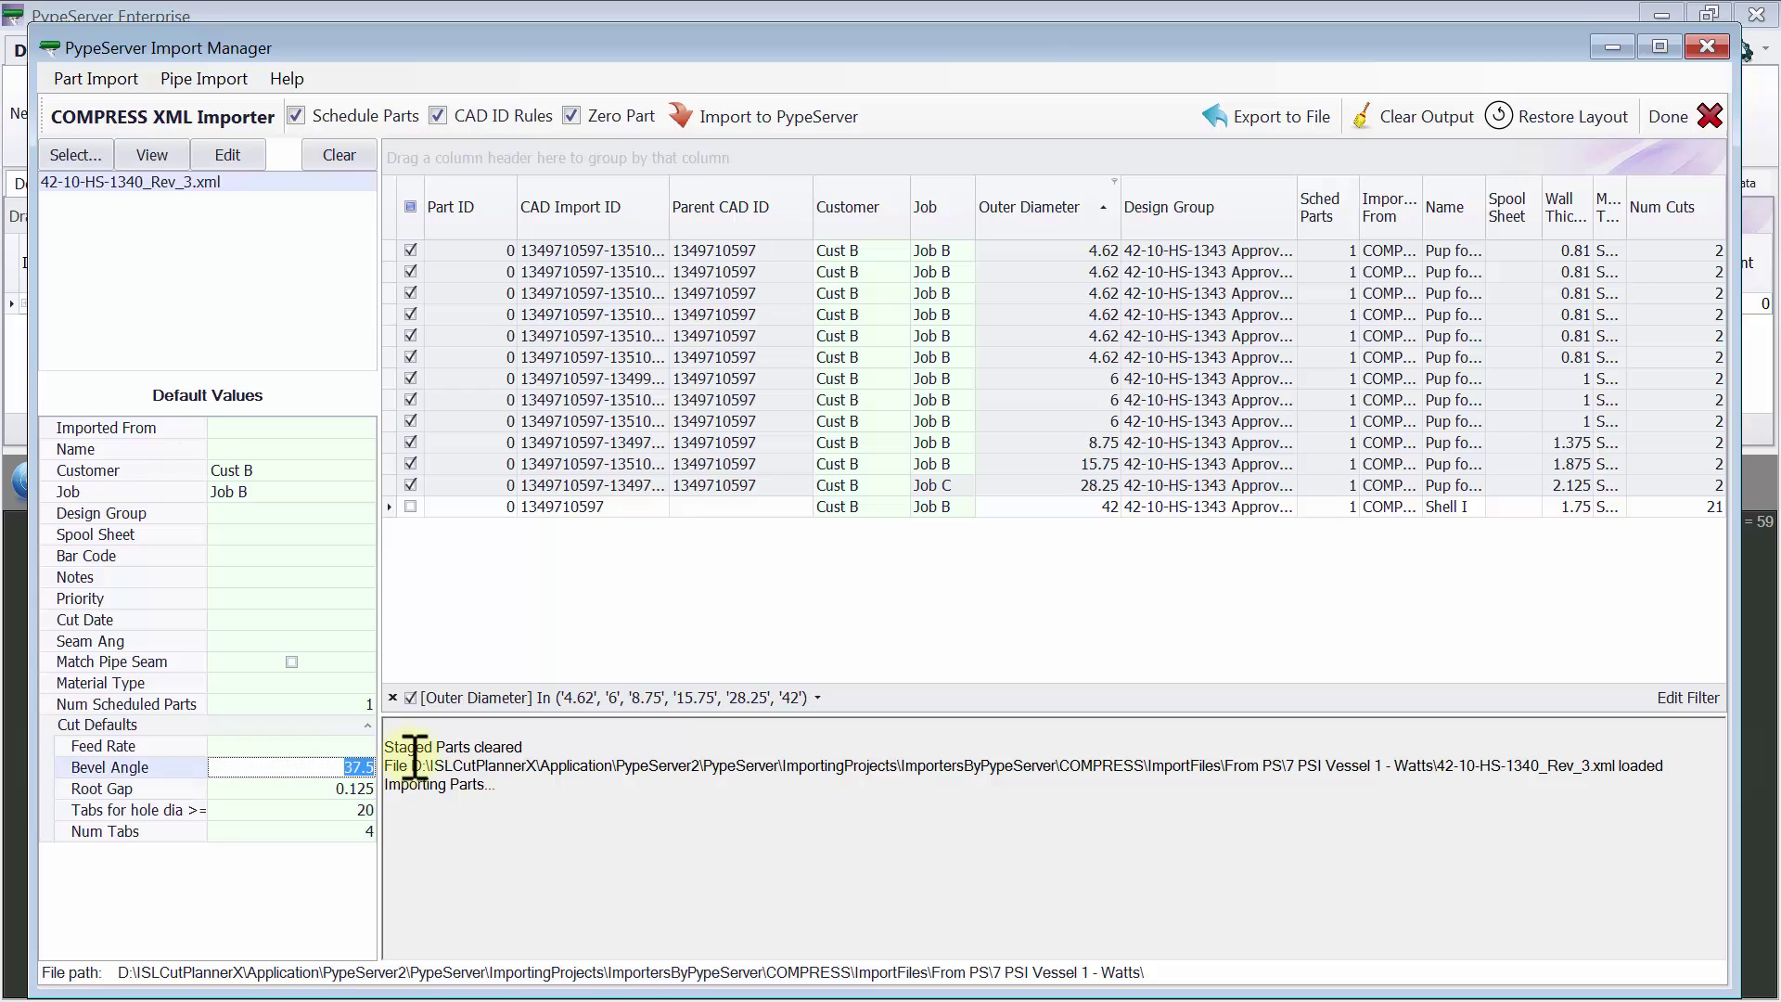
{"action": "left_click", "coordinate": [367, 747]}
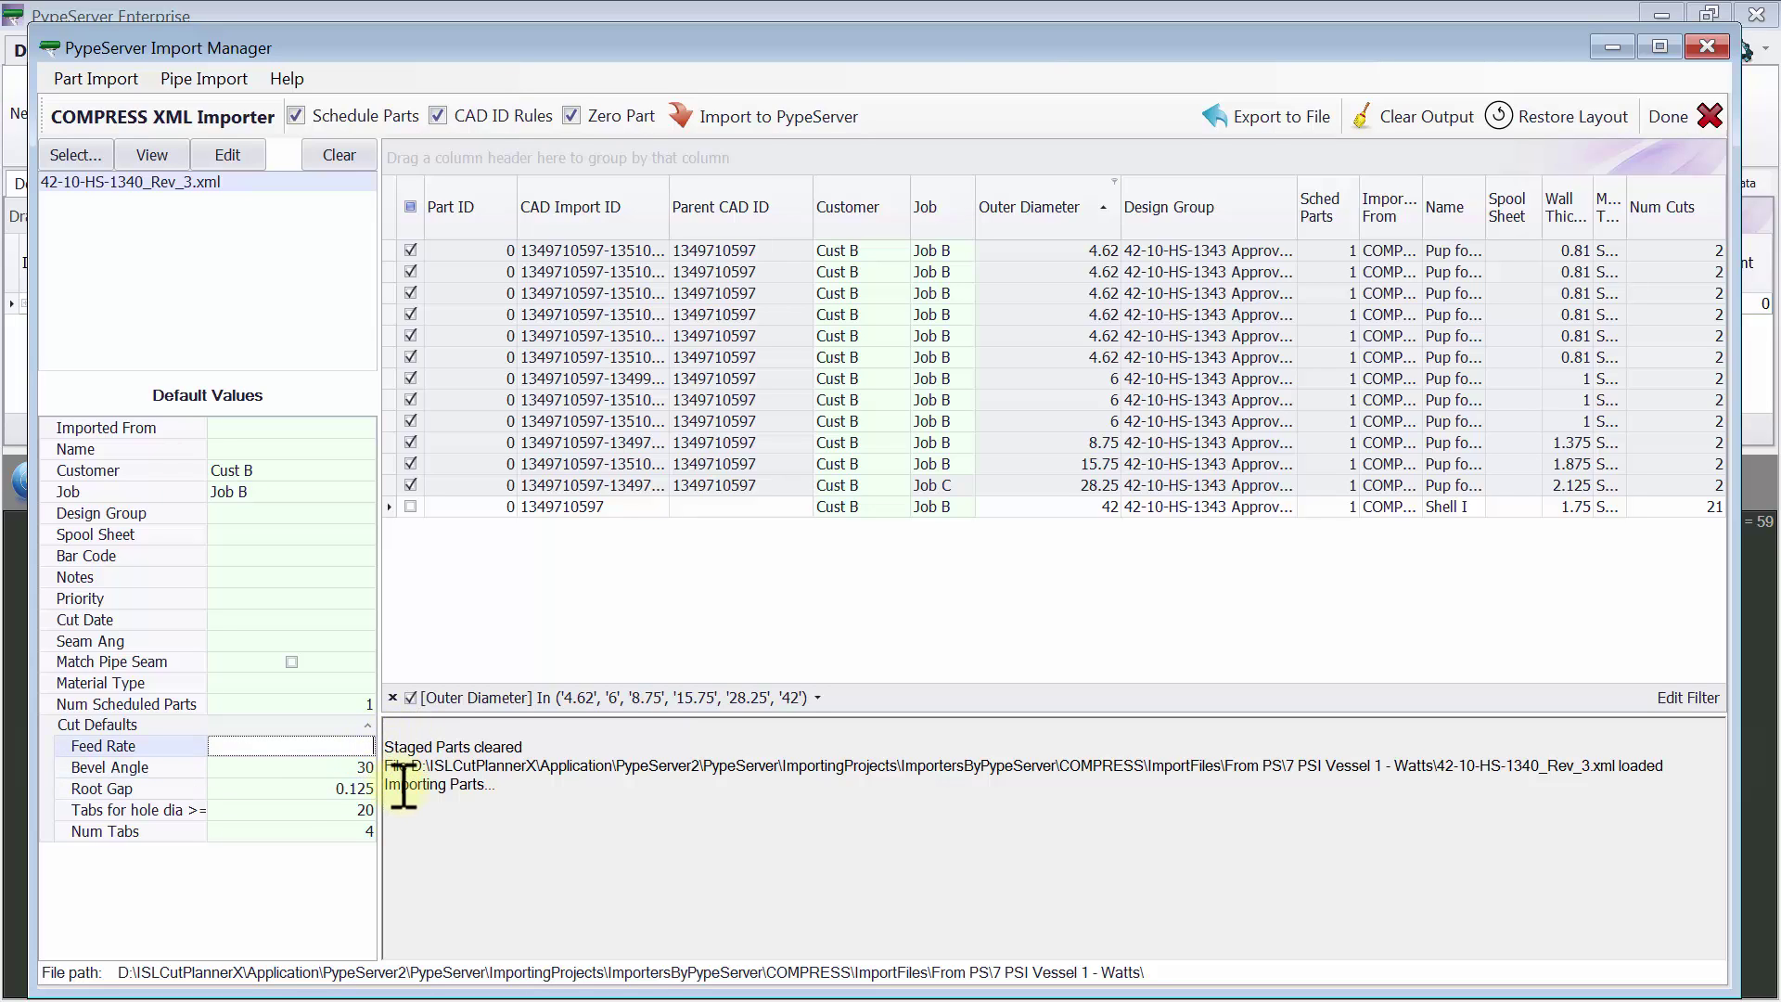
{"action": "type", "text": "30"}
Import only the selected pup parts to PypeServer, leaving out the Shell I part
{"action": "left_click", "coordinate": [778, 116]}
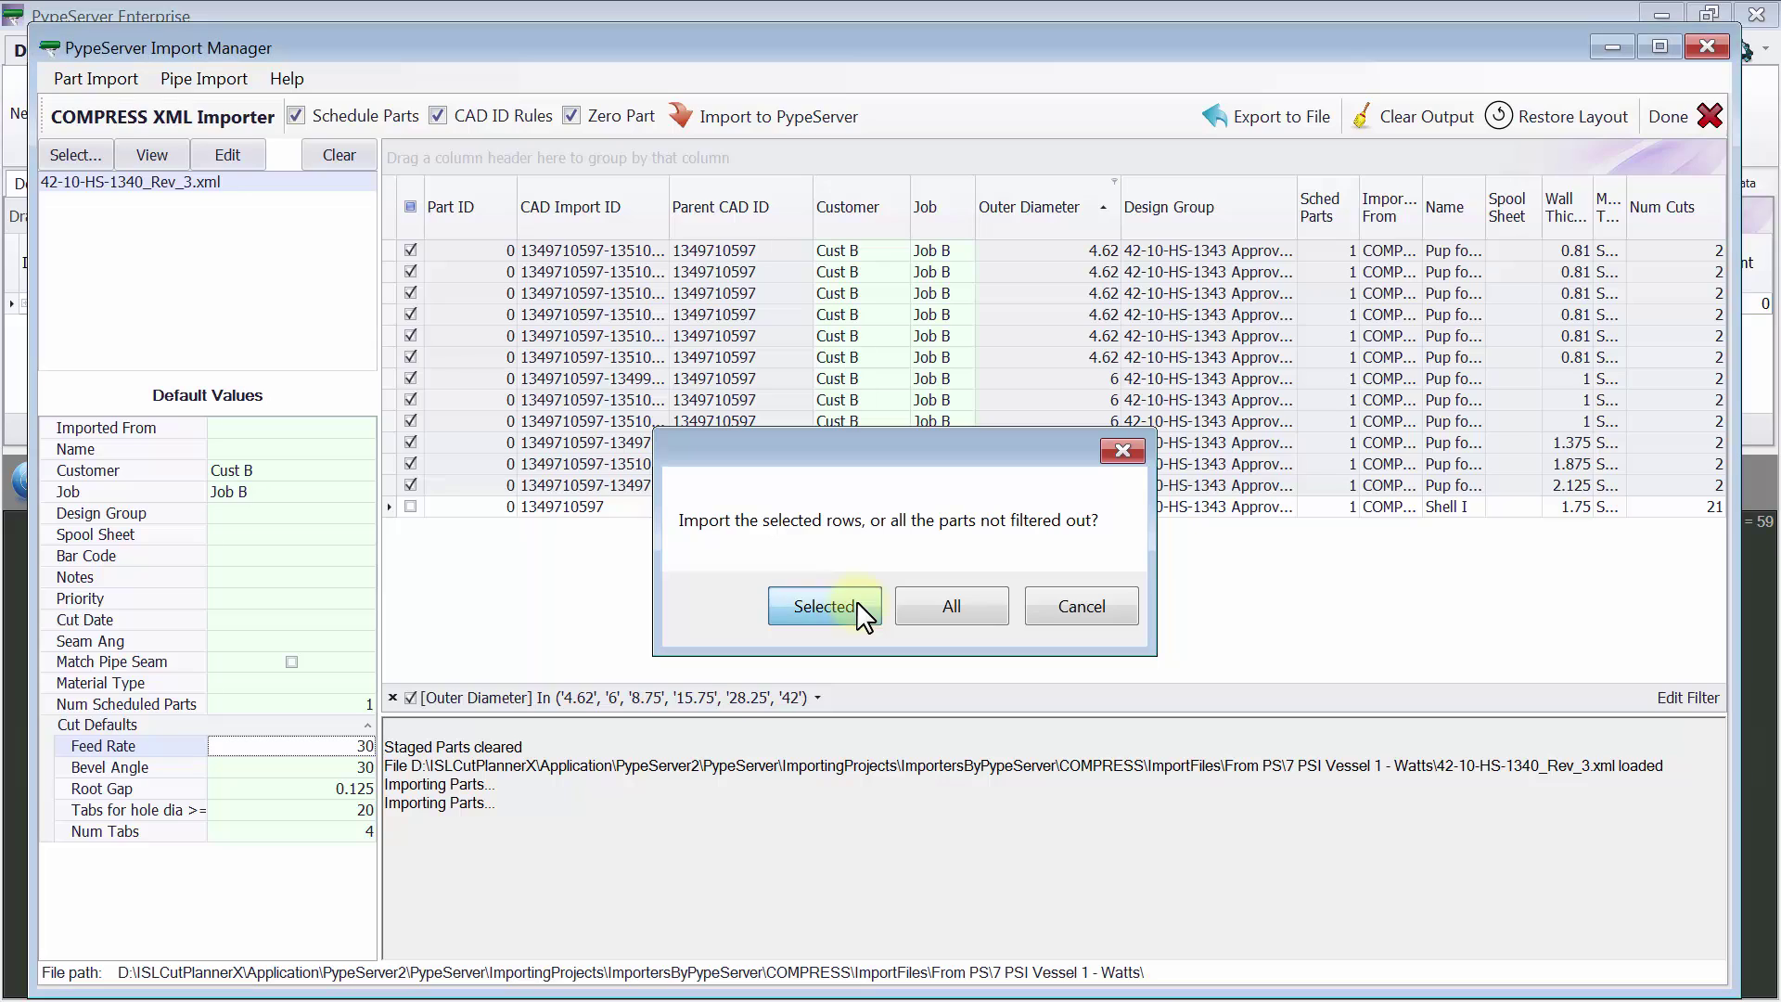
{"action": "left_click", "coordinate": [859, 609]}
{"action": "left_click", "coordinate": [1103, 630]}
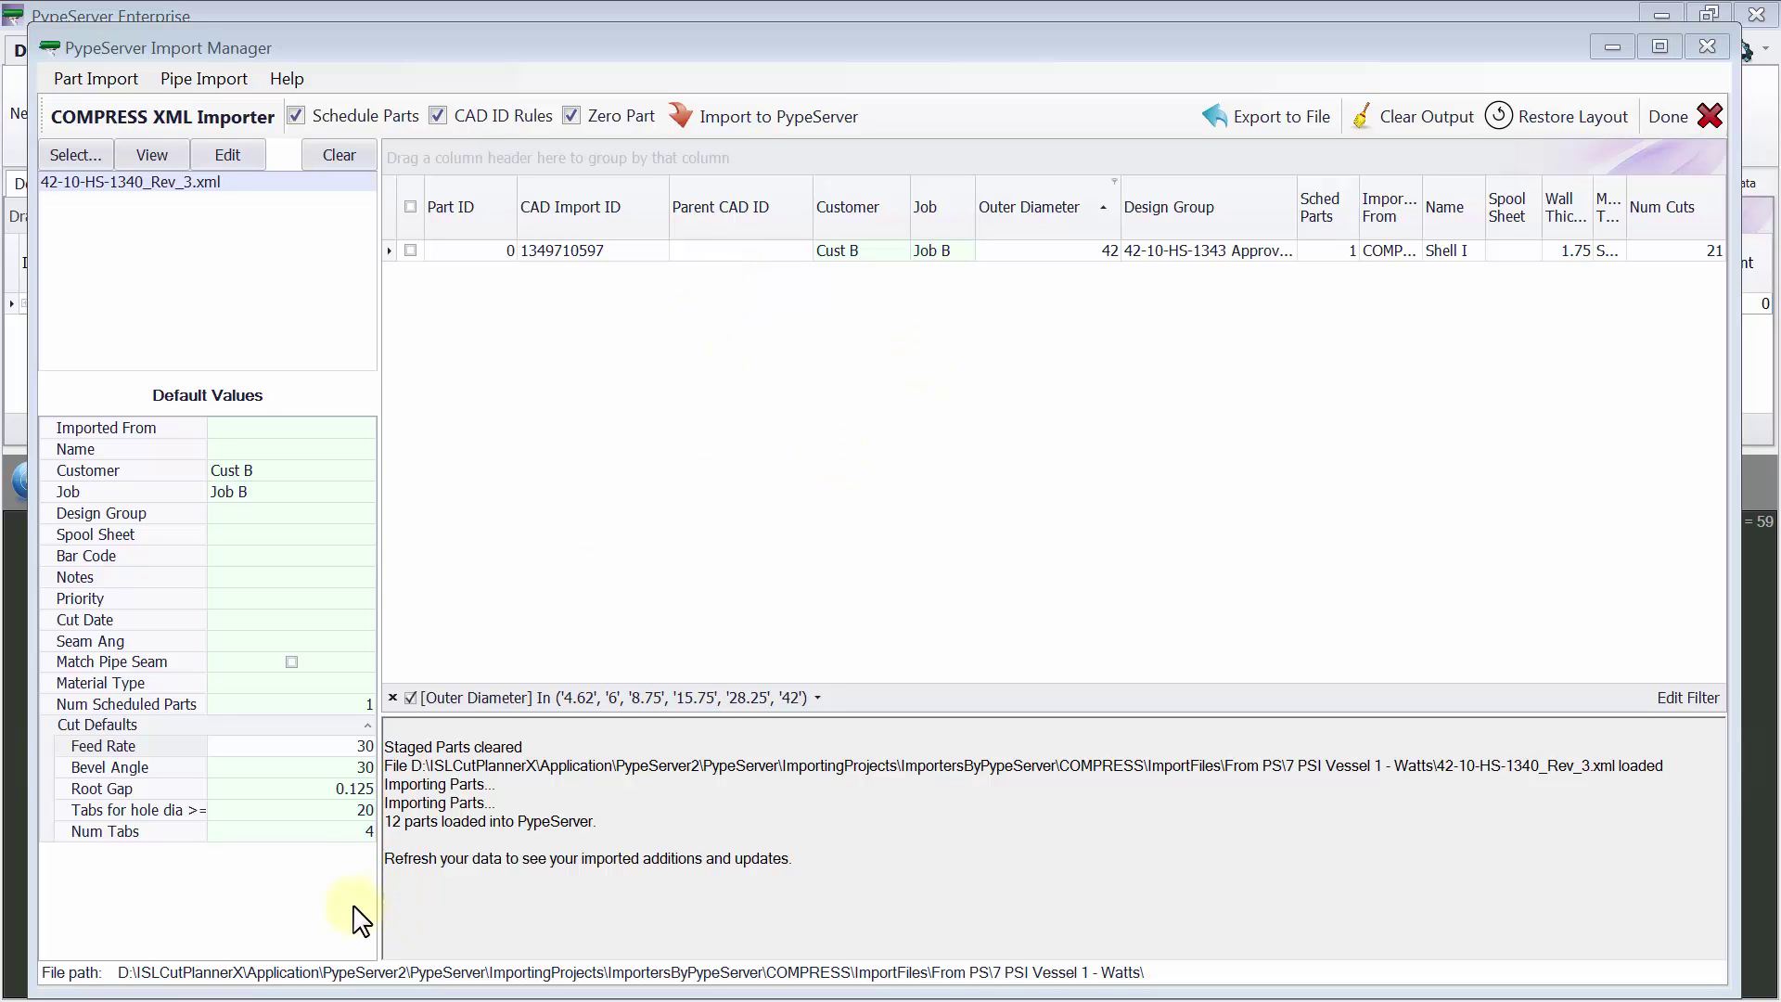
Set the default root gap to 0 and clear the defaults for the tab hole diameter and number of tabs
{"action": "left_click", "coordinate": [343, 788]}
{"action": "double_click", "coordinate": [343, 788]}
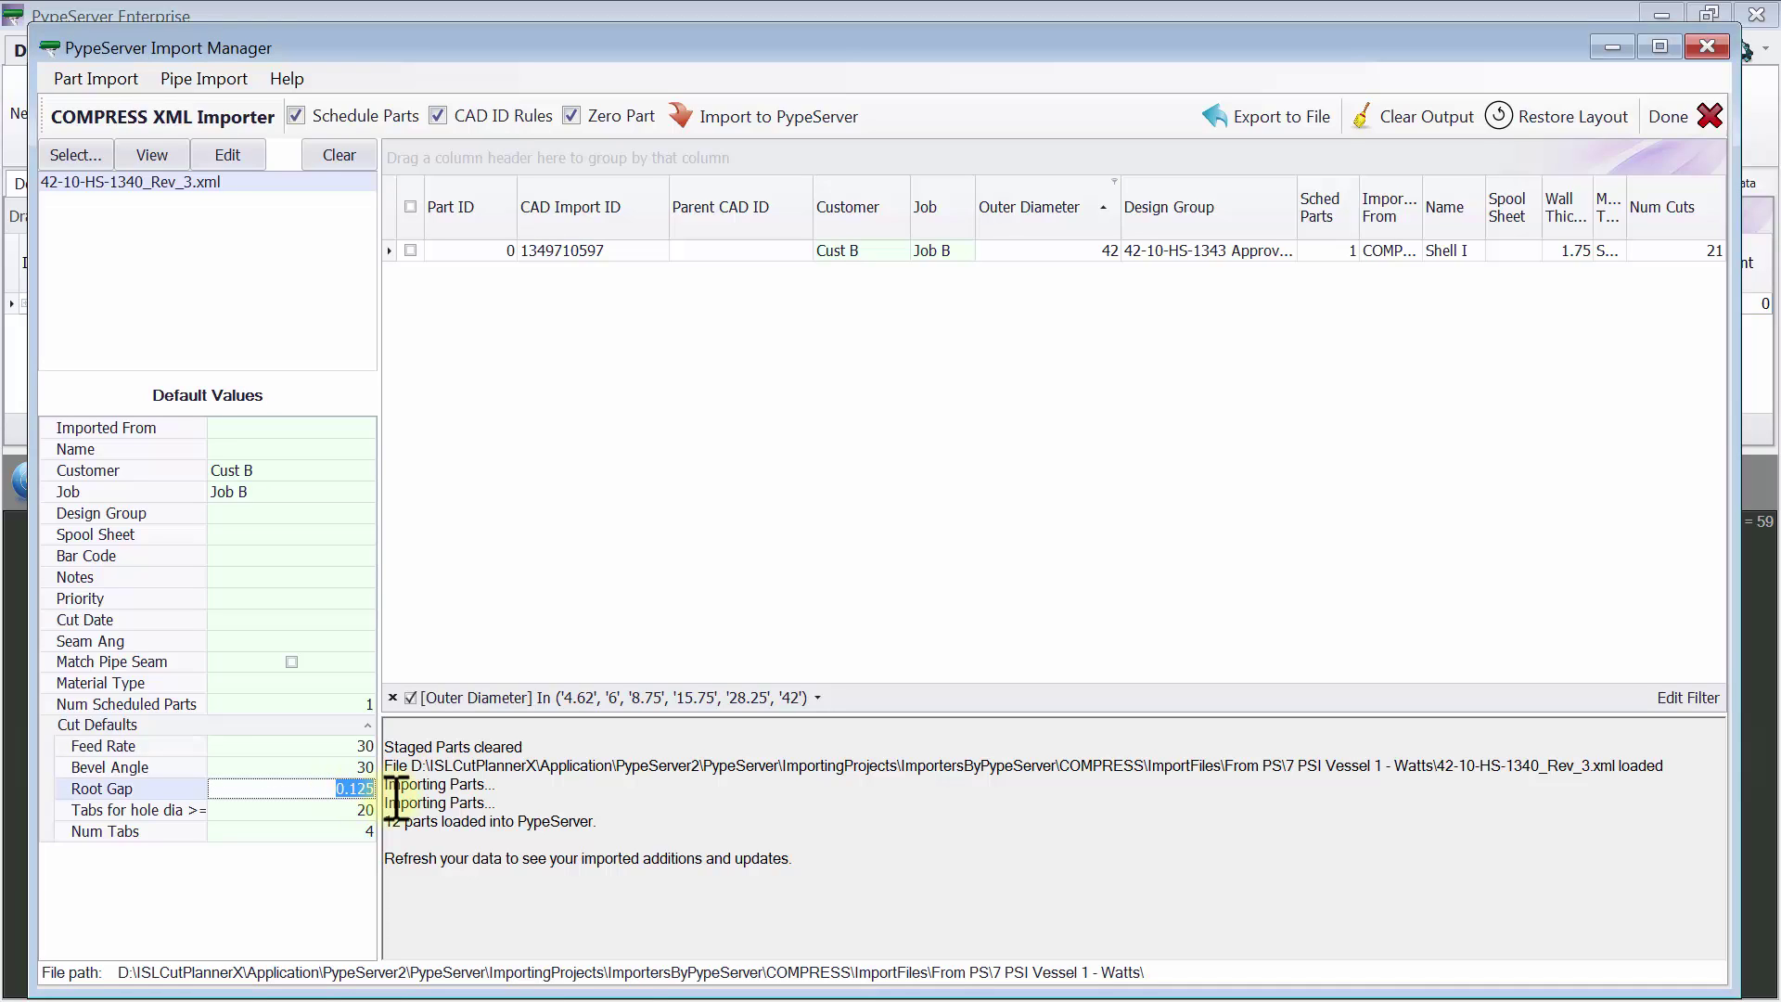
{"action": "type", "text": "0"}
{"action": "key", "text": "Tab"}
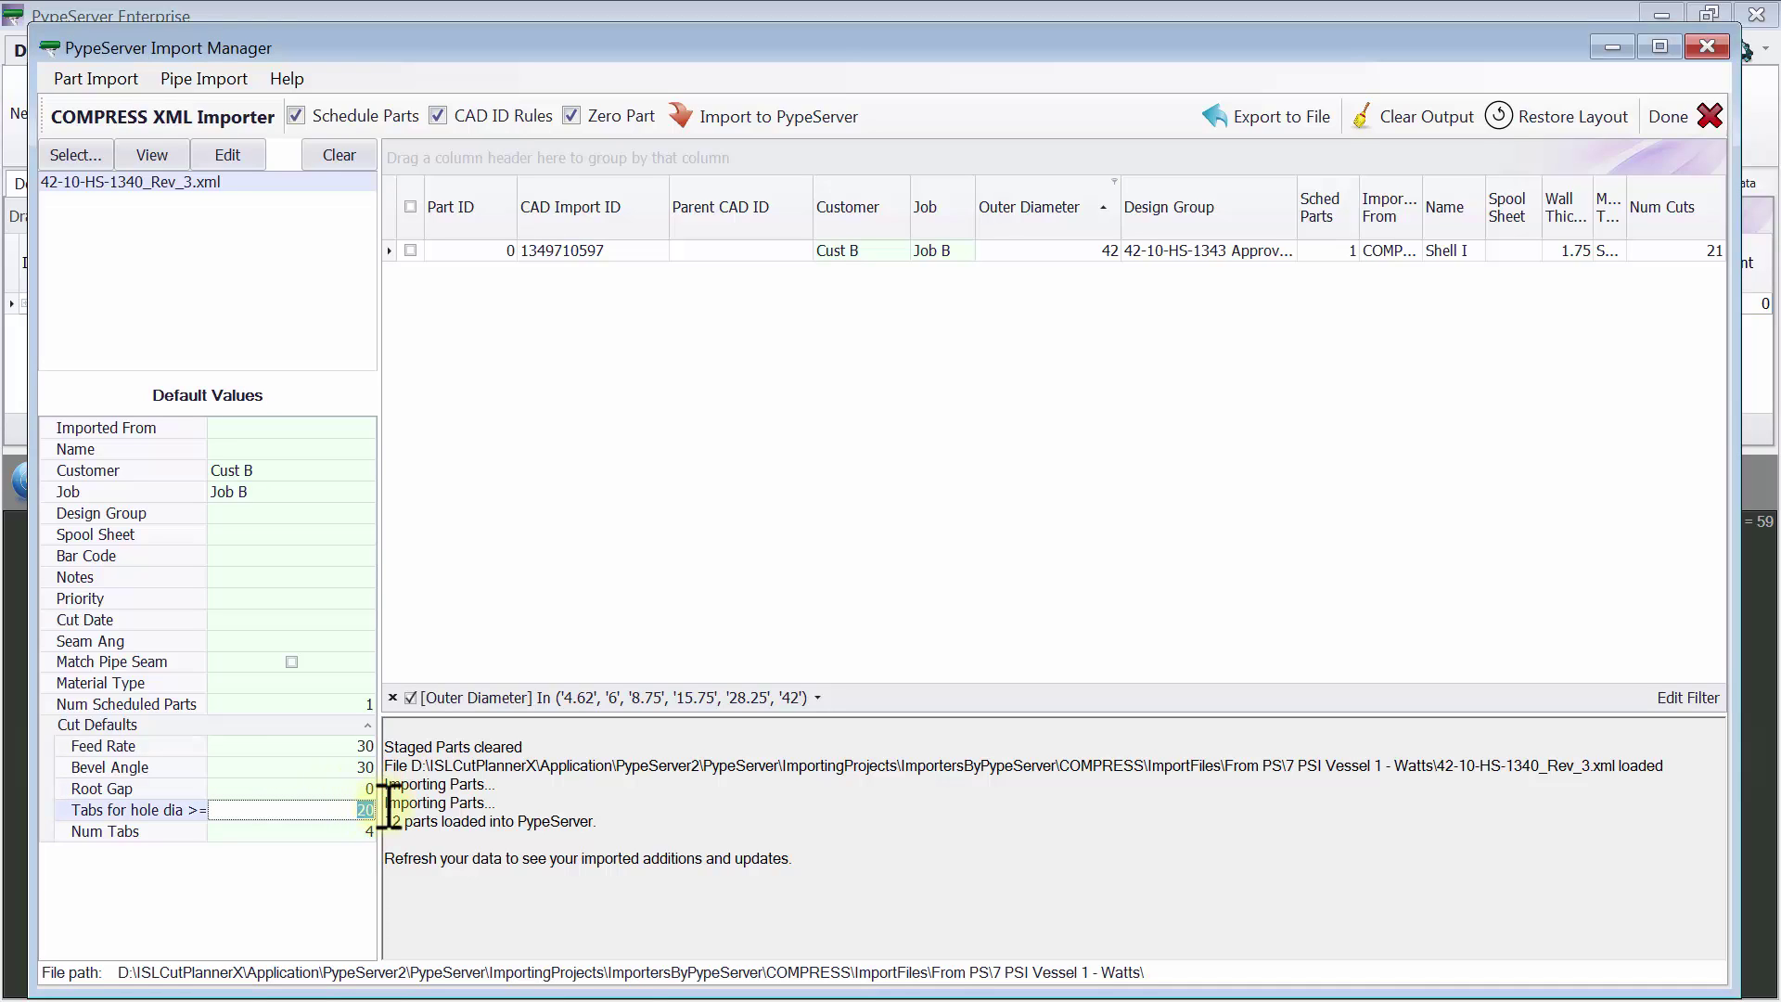
Set the default feed rate to 40 and the default bevel angle to 37.5
{"action": "left_click", "coordinate": [366, 745]}
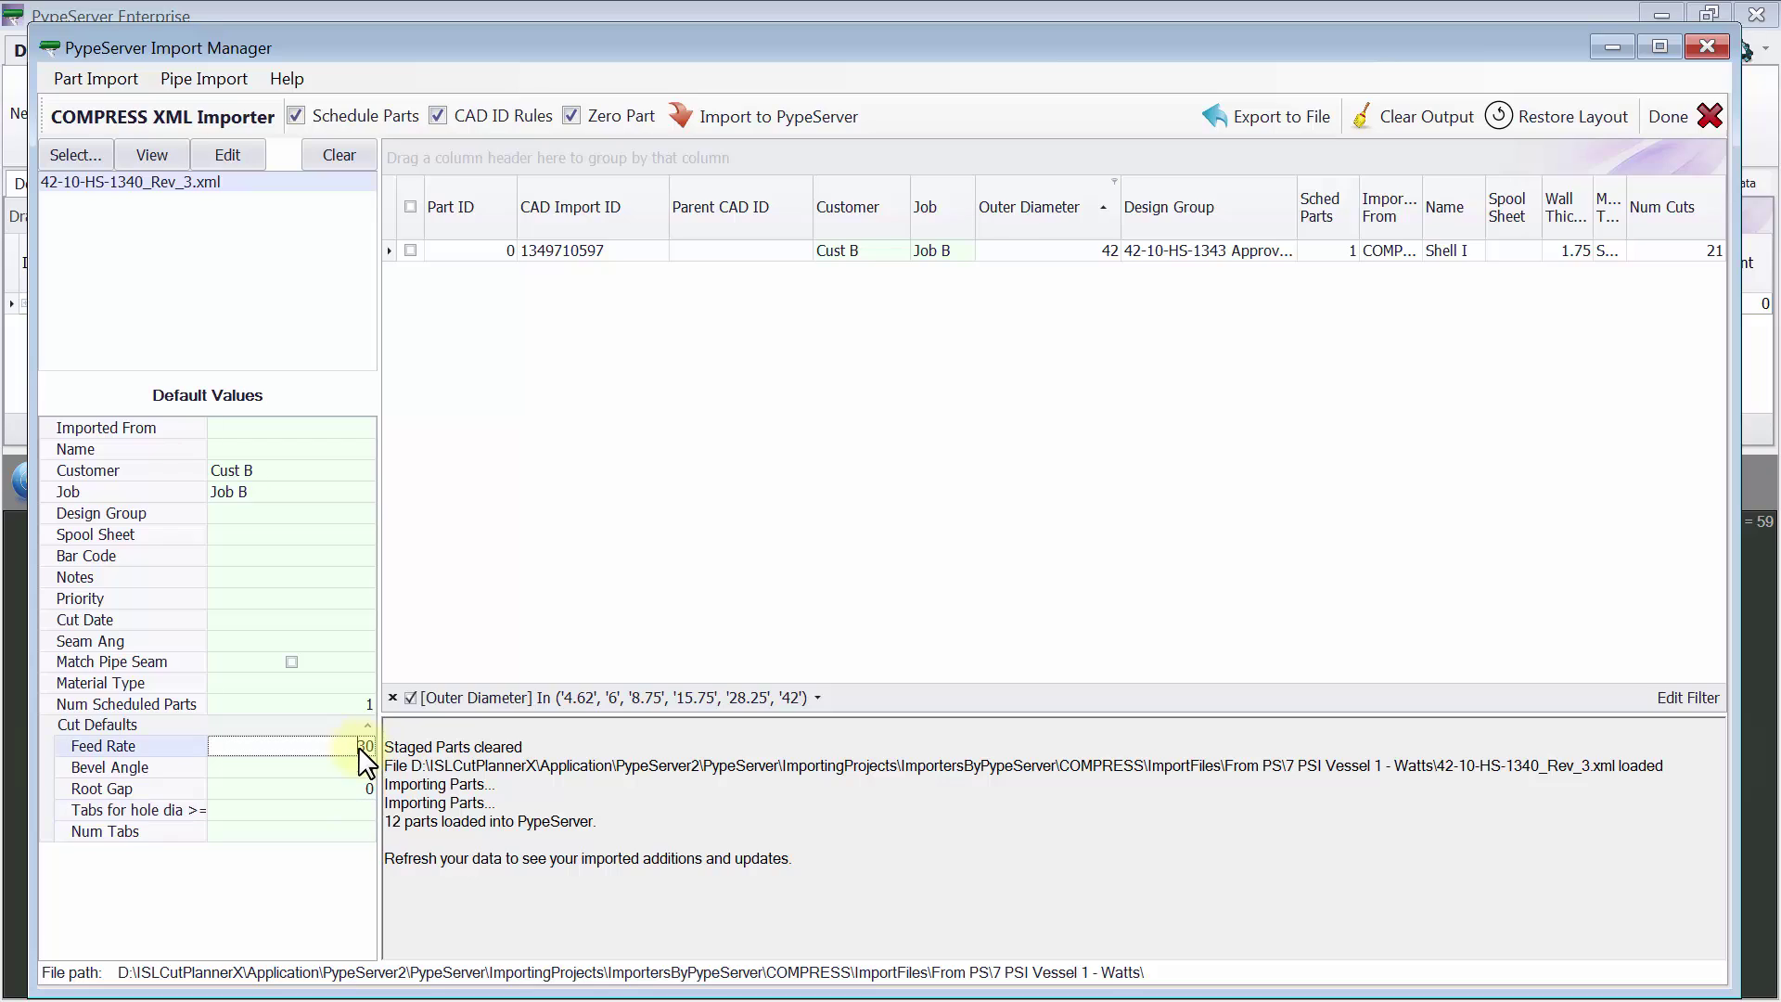
{"action": "double_click", "coordinate": [369, 750]}
{"action": "type", "text": "40"}
{"action": "left_click", "coordinate": [362, 769]}
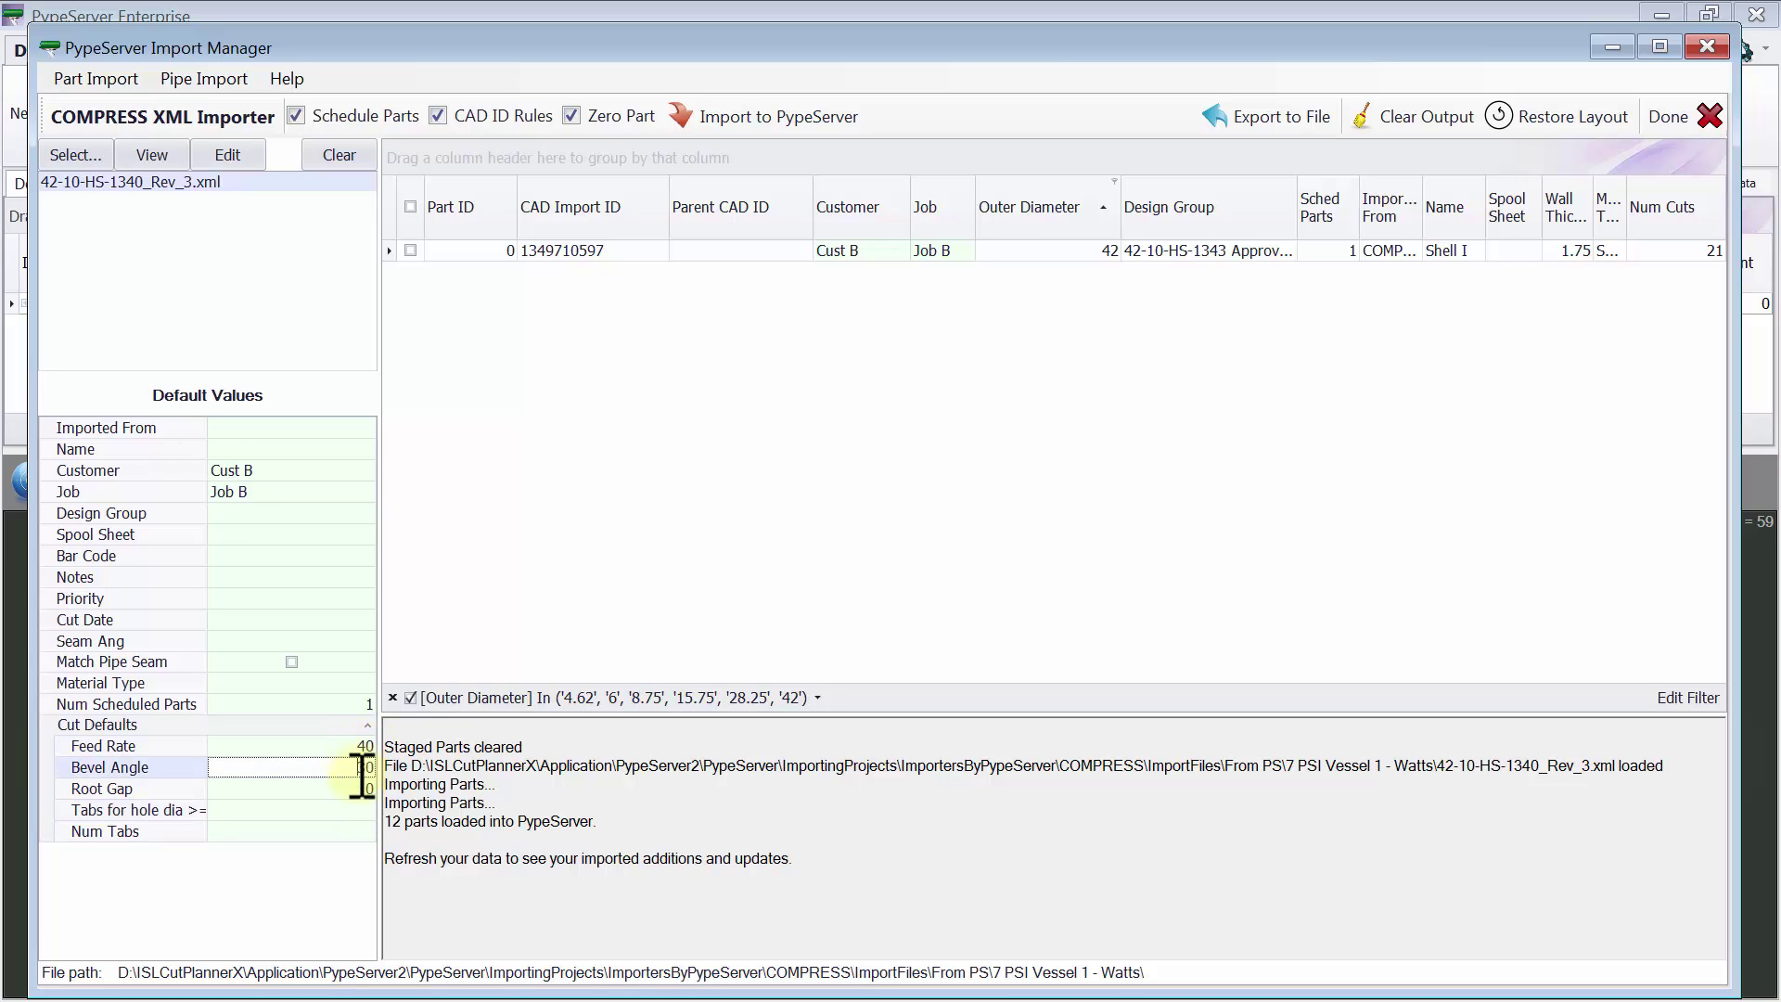
{"action": "double_click", "coordinate": [364, 769]}
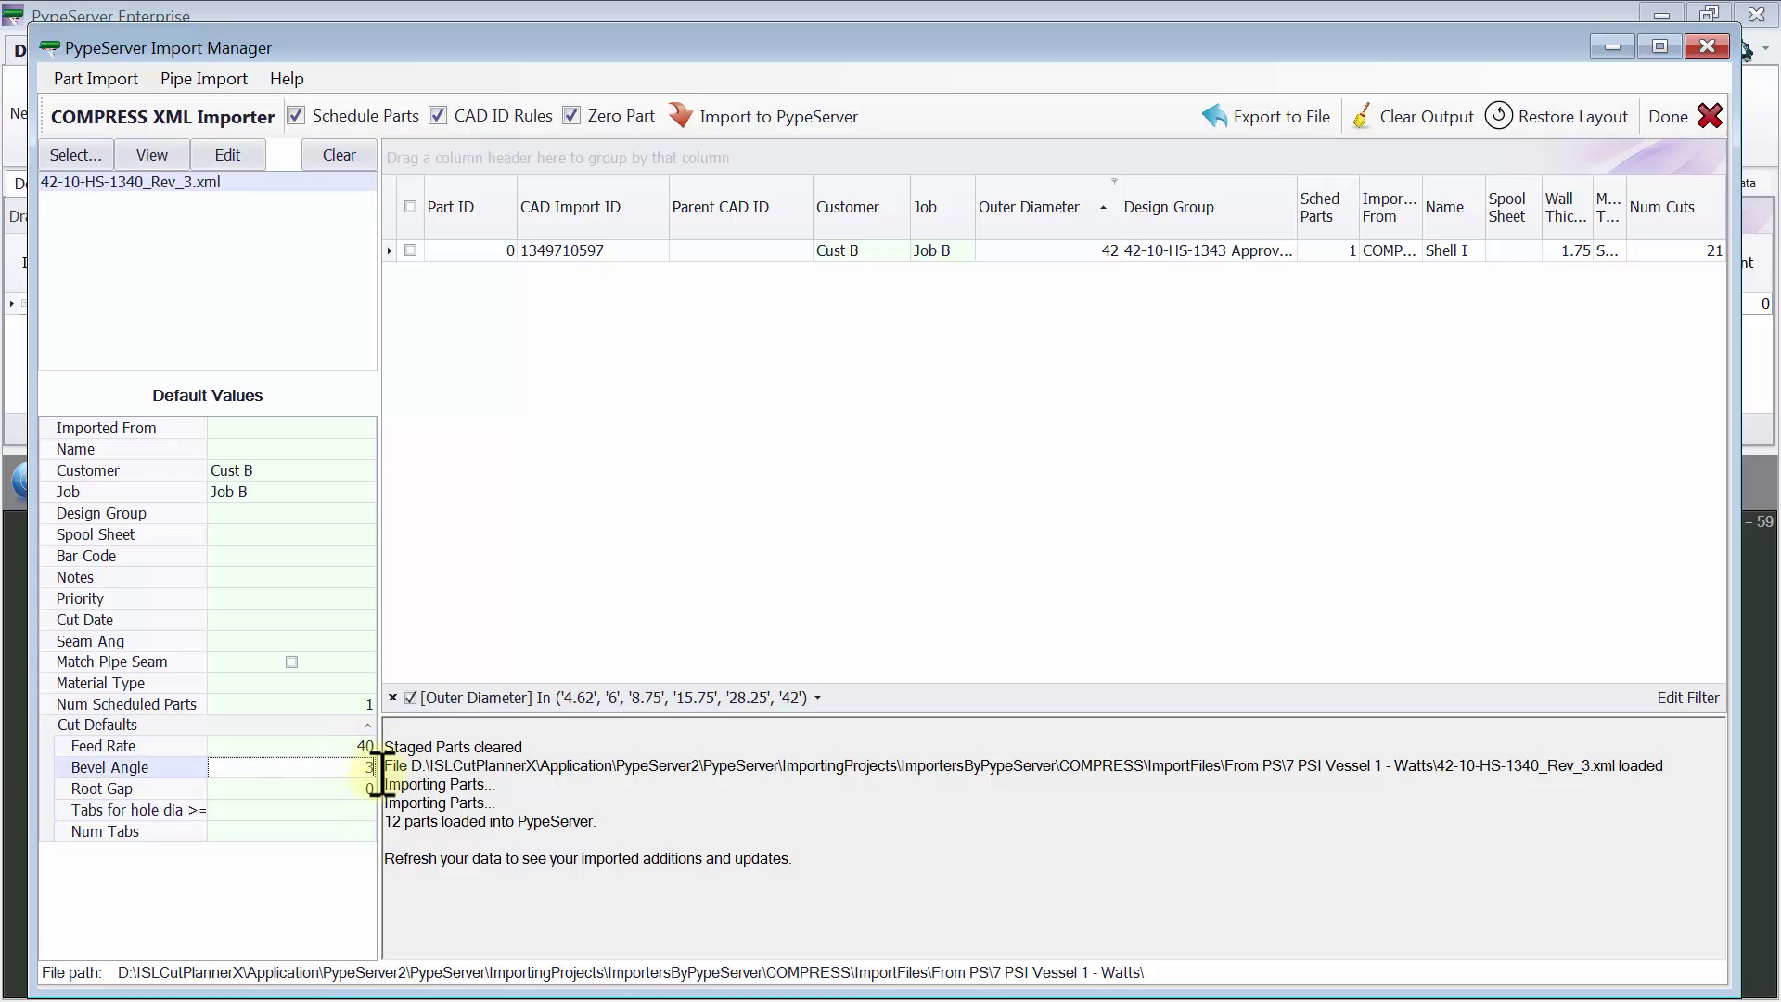
{"action": "type", "text": "37.5"}
Import the remaining Shell I part to PypeServer and close the Import Manager
{"action": "left_click", "coordinate": [744, 119]}
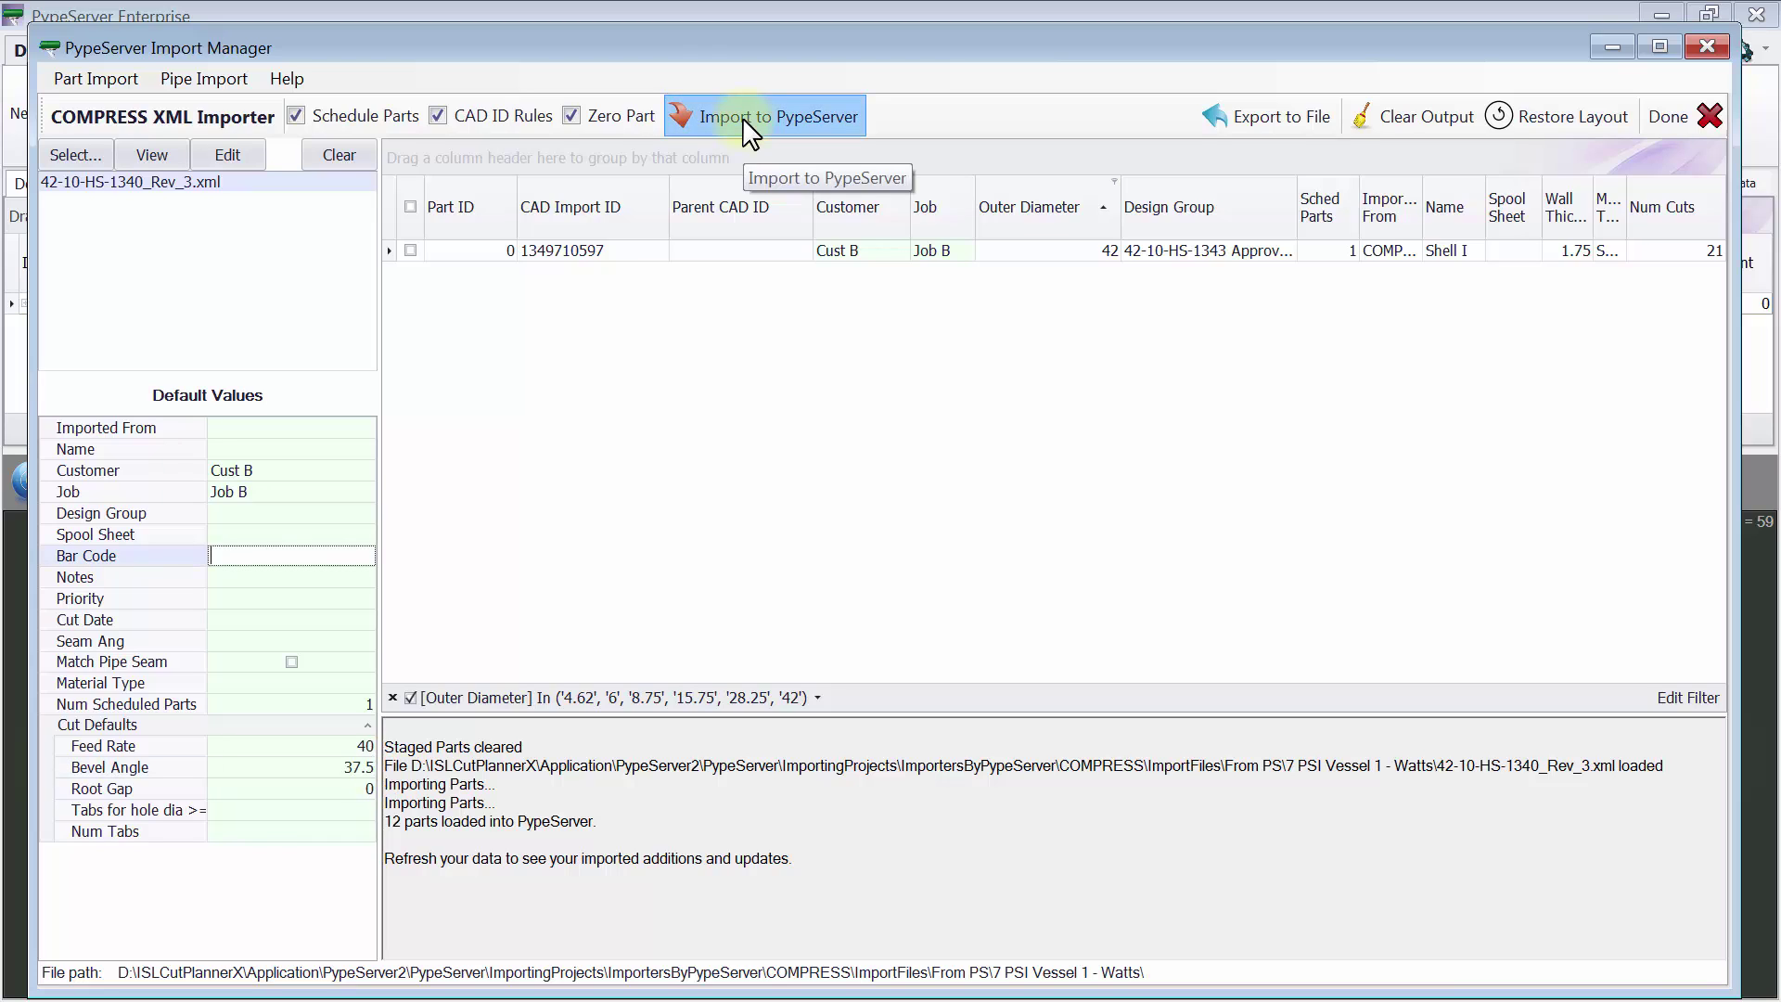
{"action": "left_click", "coordinate": [1104, 630]}
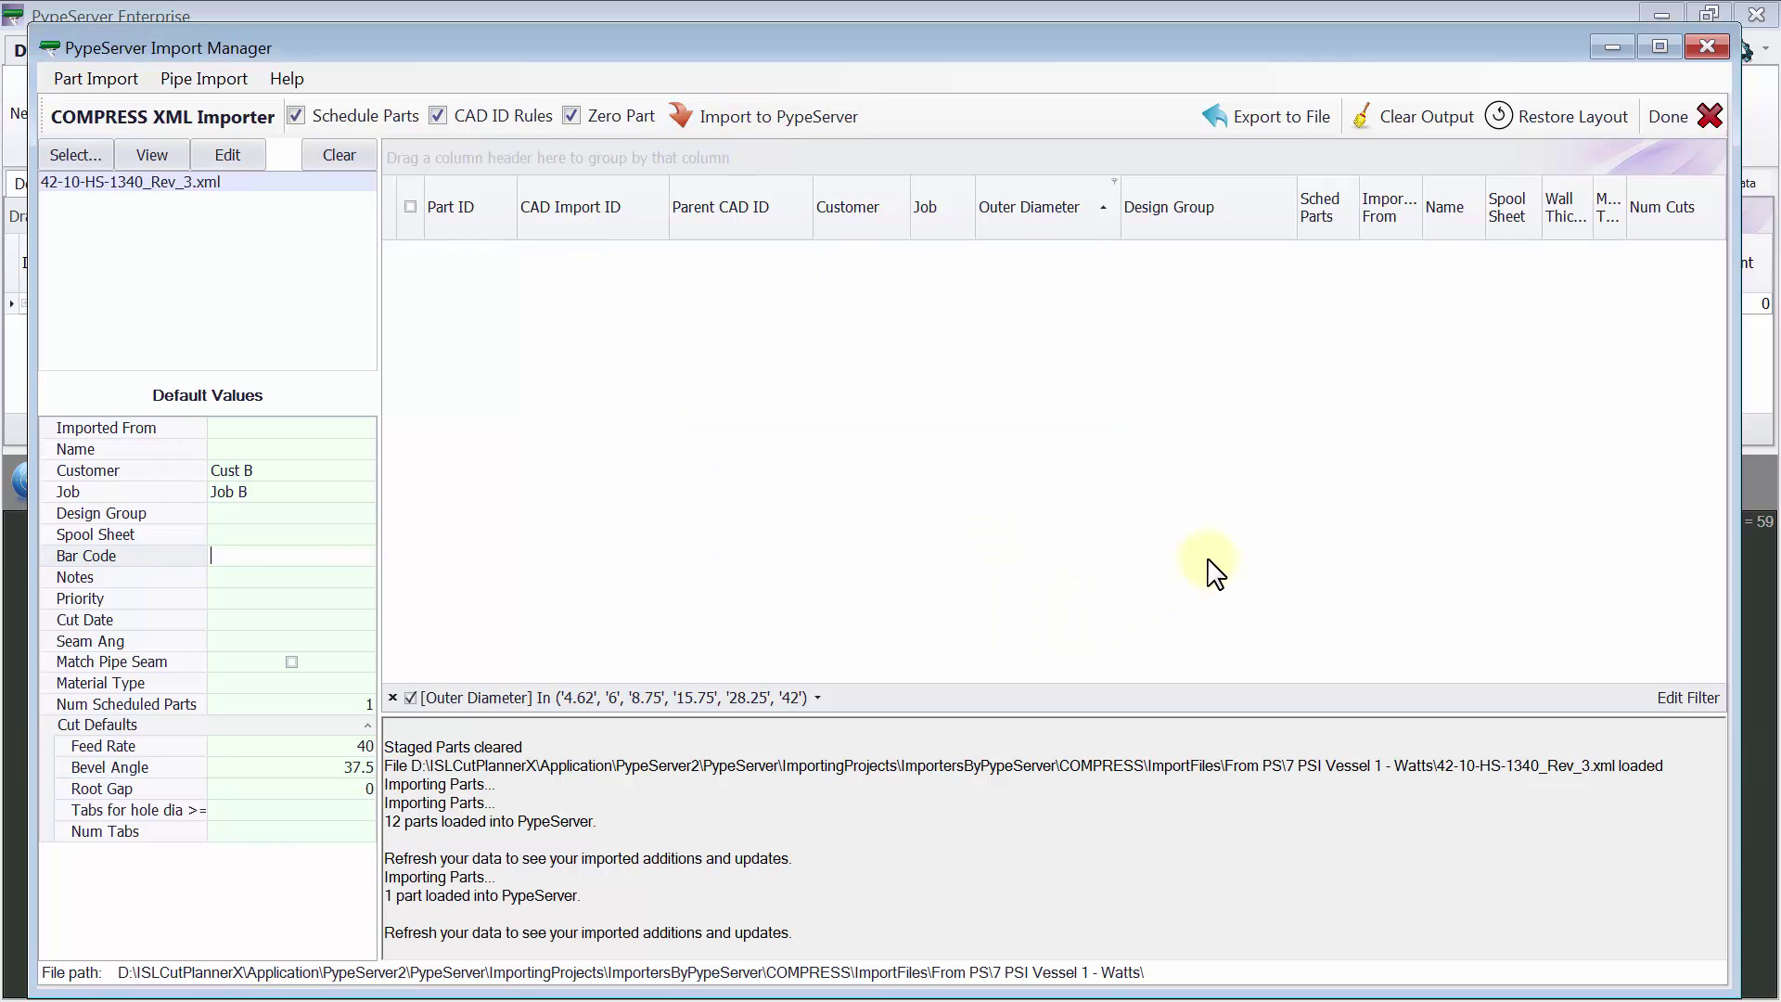
{"action": "left_click", "coordinate": [1708, 45]}
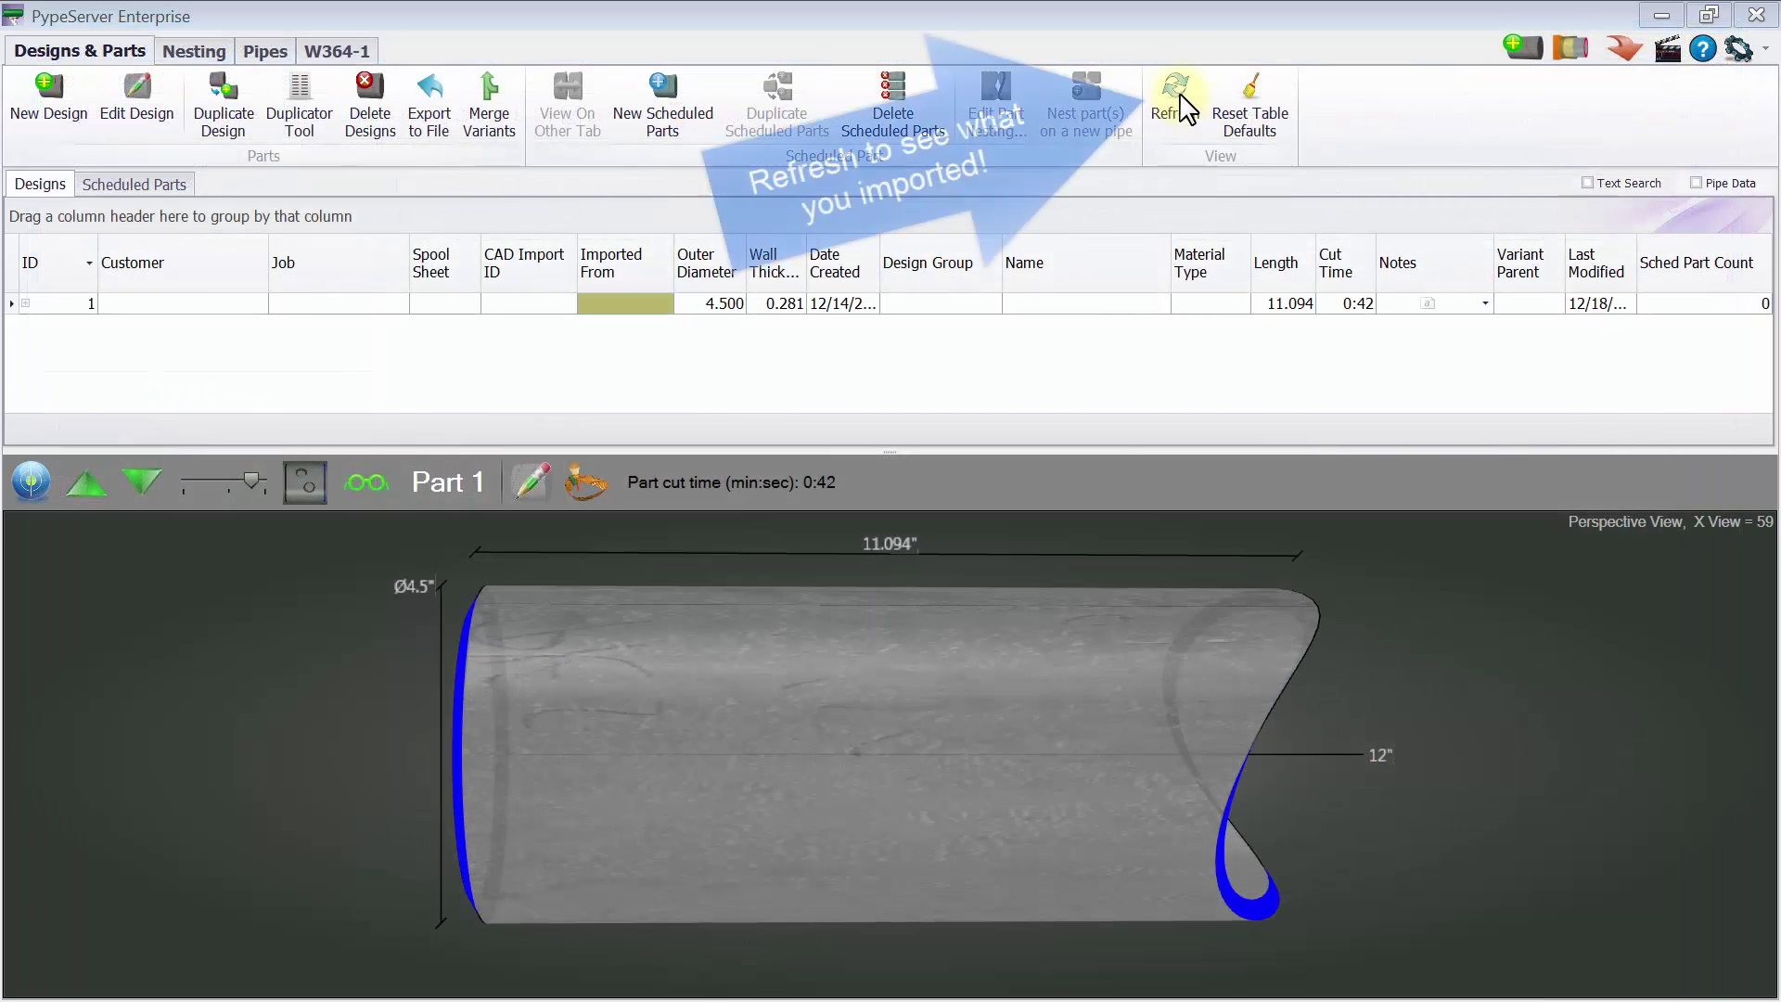
Refresh the designs list to load the imported parts and enlarge the list area to show them all
{"action": "left_click", "coordinate": [1178, 104]}
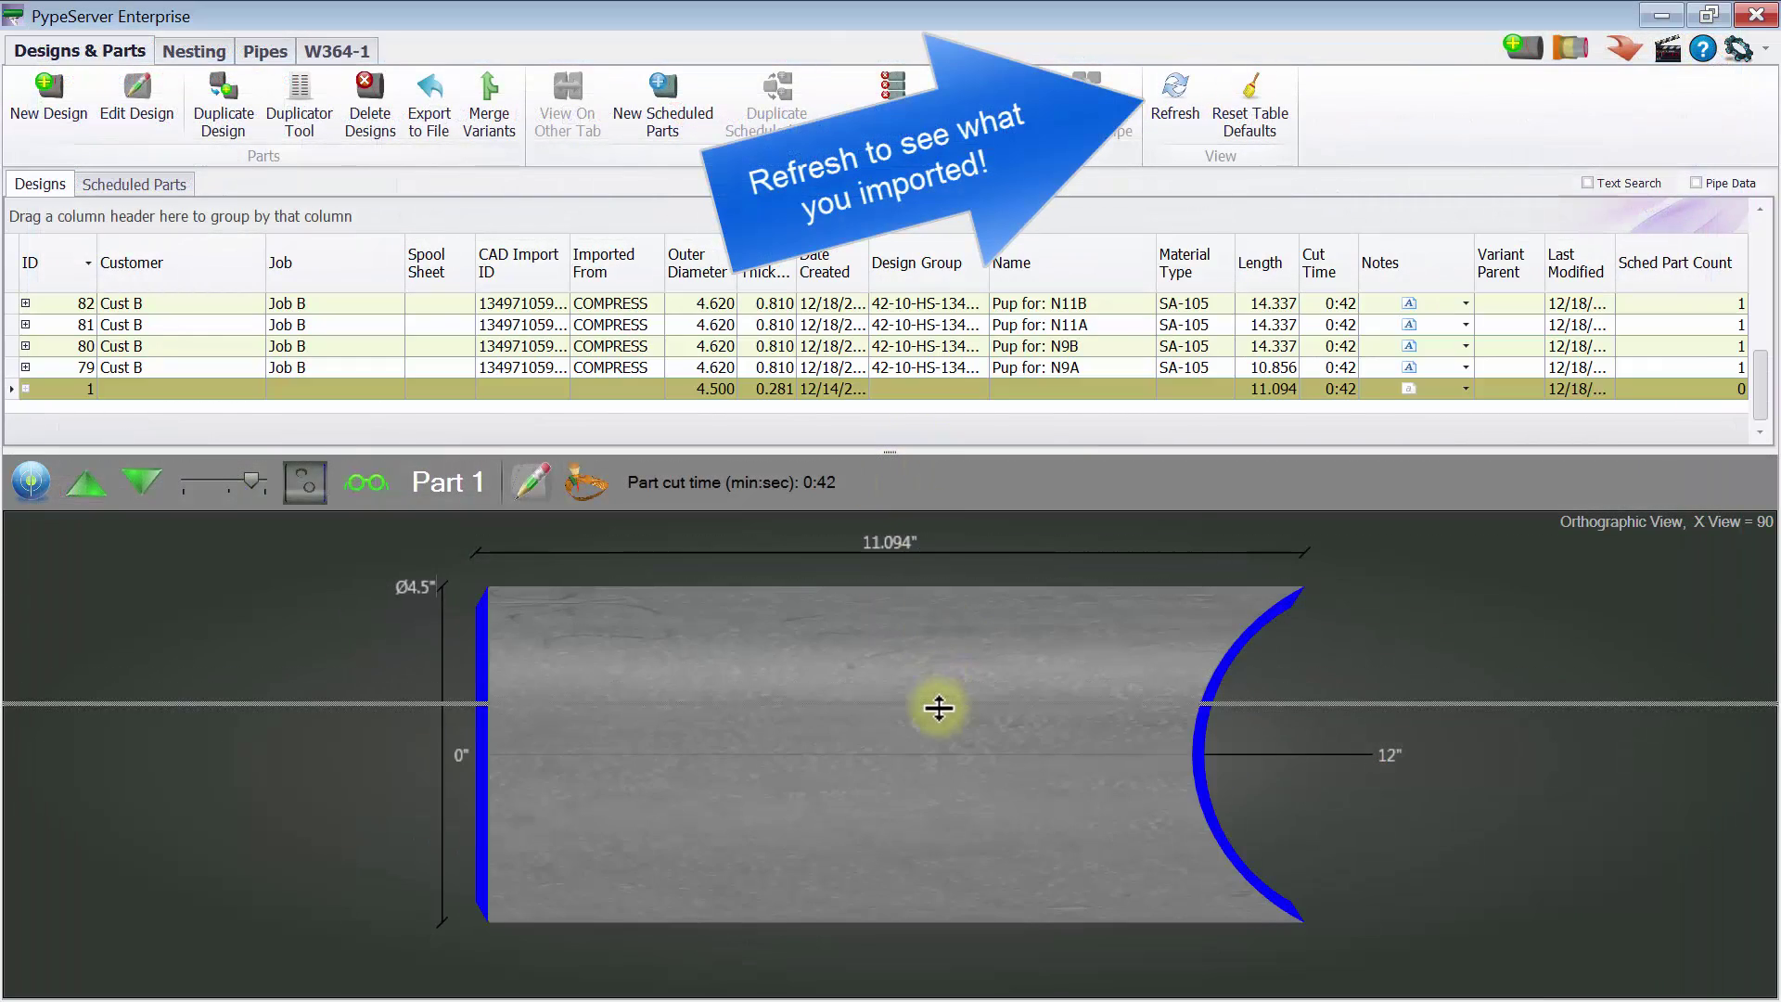
{"action": "left_click_drag", "start_coordinate": [939, 708], "coordinate": [941, 712]}
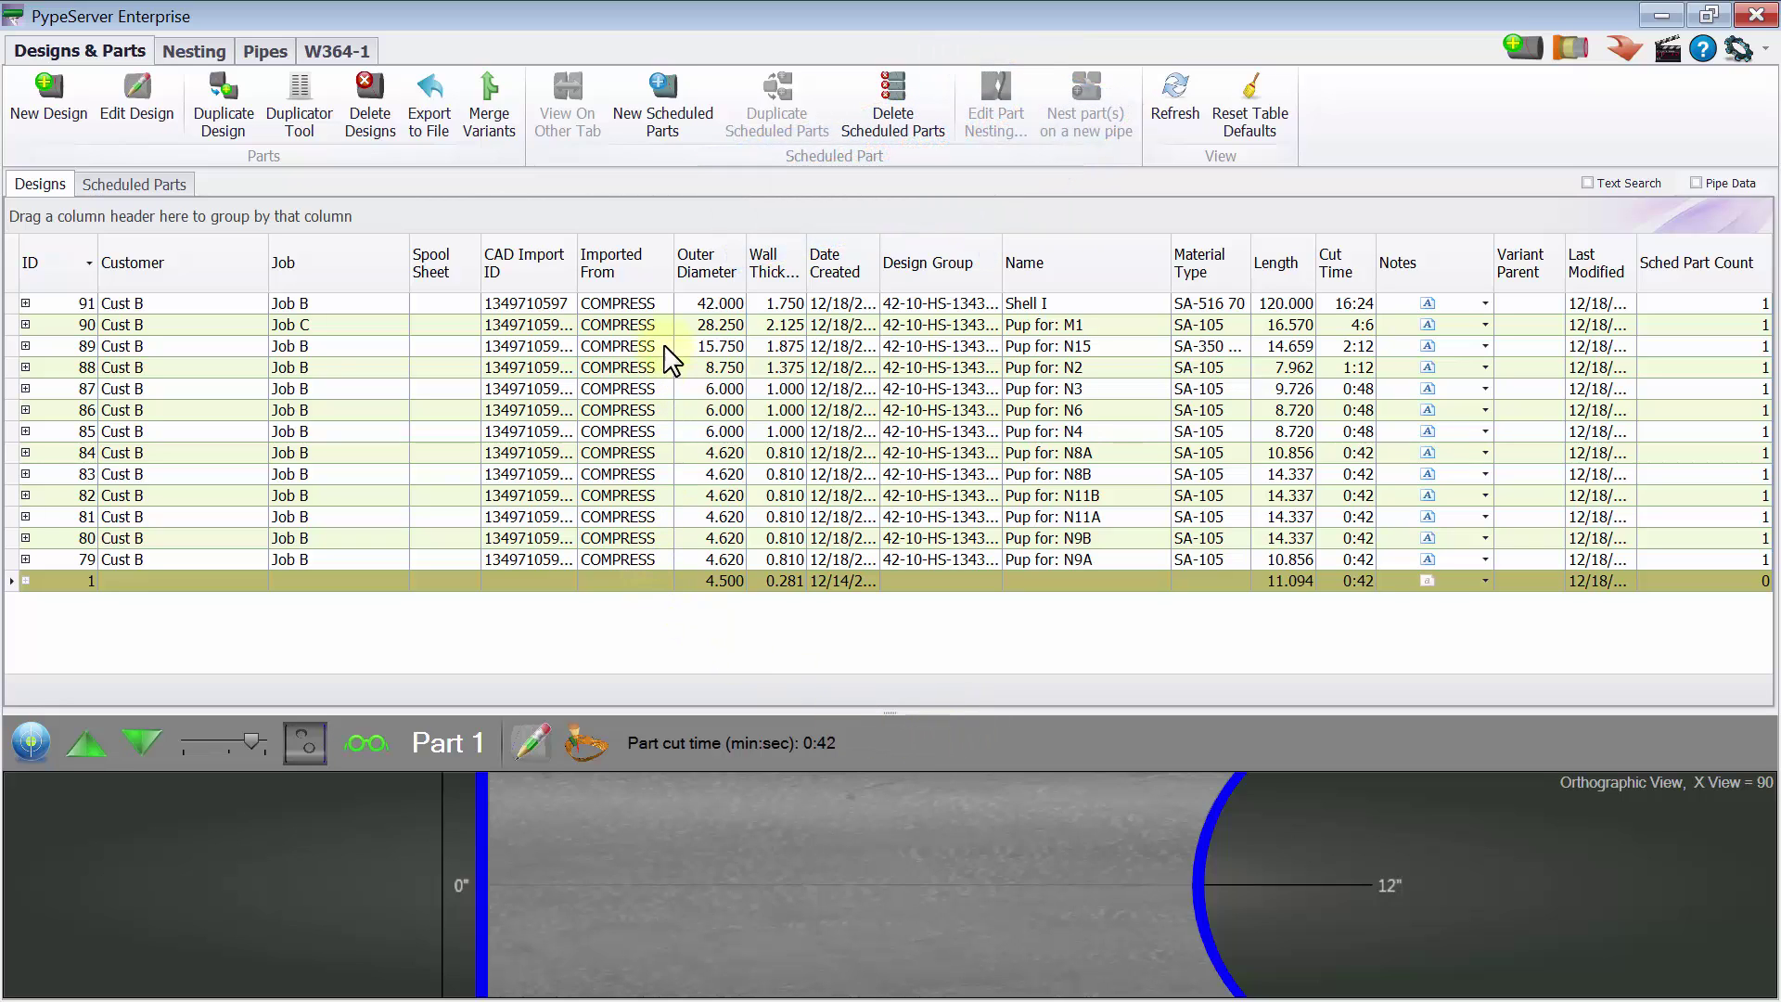
Select the Shell I design and examine its openings in the 3D preview from several angles
{"action": "left_click", "coordinate": [722, 303]}
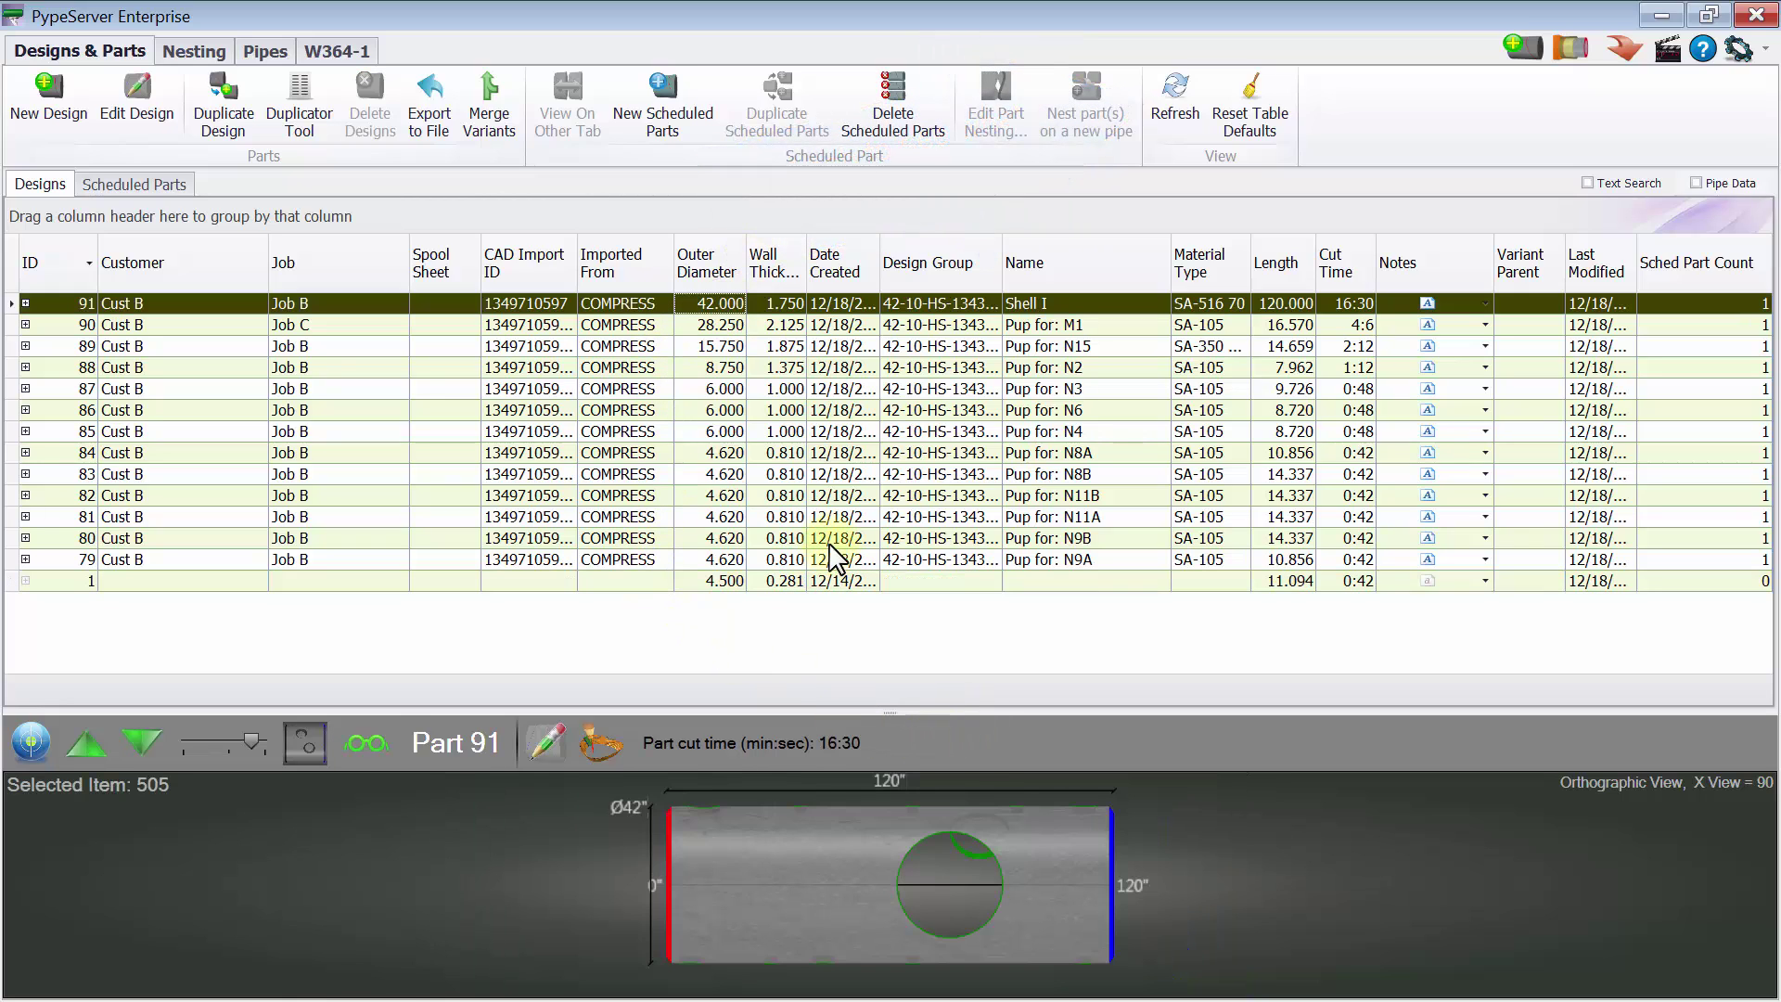
{"action": "left_click_drag", "start_coordinate": [959, 711], "coordinate": [957, 483]}
{"action": "left_click_drag", "start_coordinate": [956, 696], "coordinate": [1030, 806]}
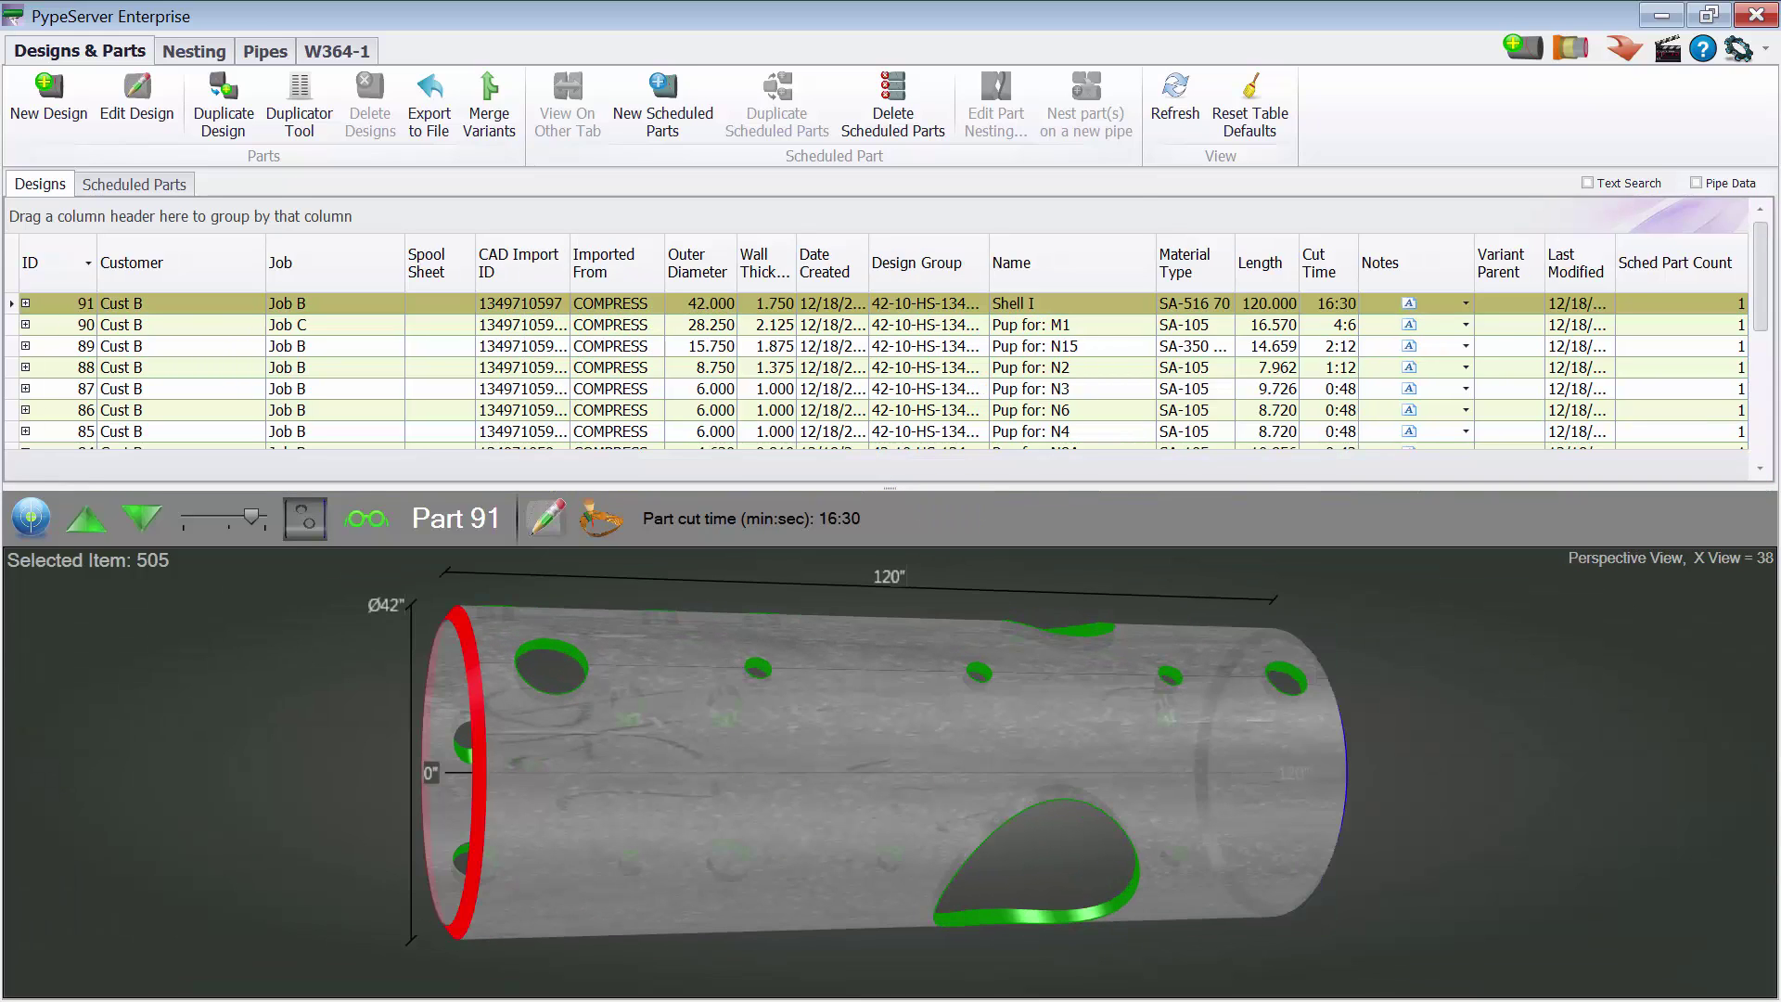
{"action": "left_click_drag", "start_coordinate": [1780, 153], "coordinate": [1780, 74]}
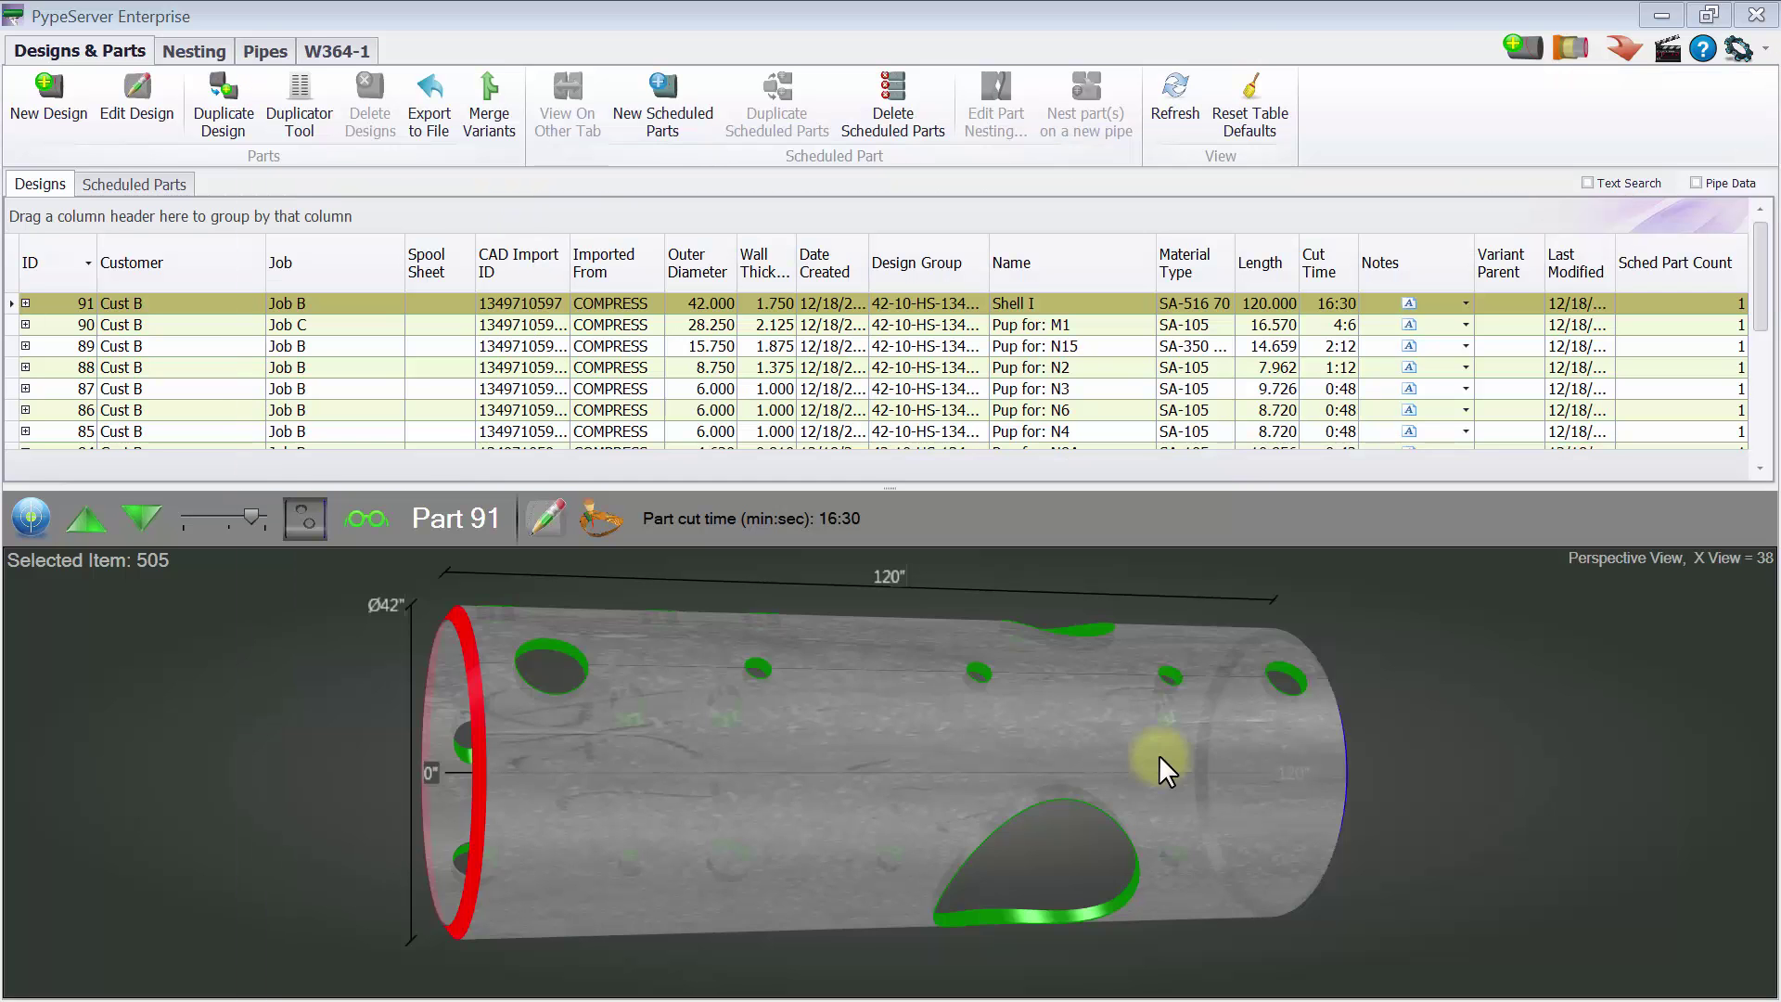
{"action": "left_click_drag", "start_coordinate": [1161, 760], "coordinate": [1180, 651]}
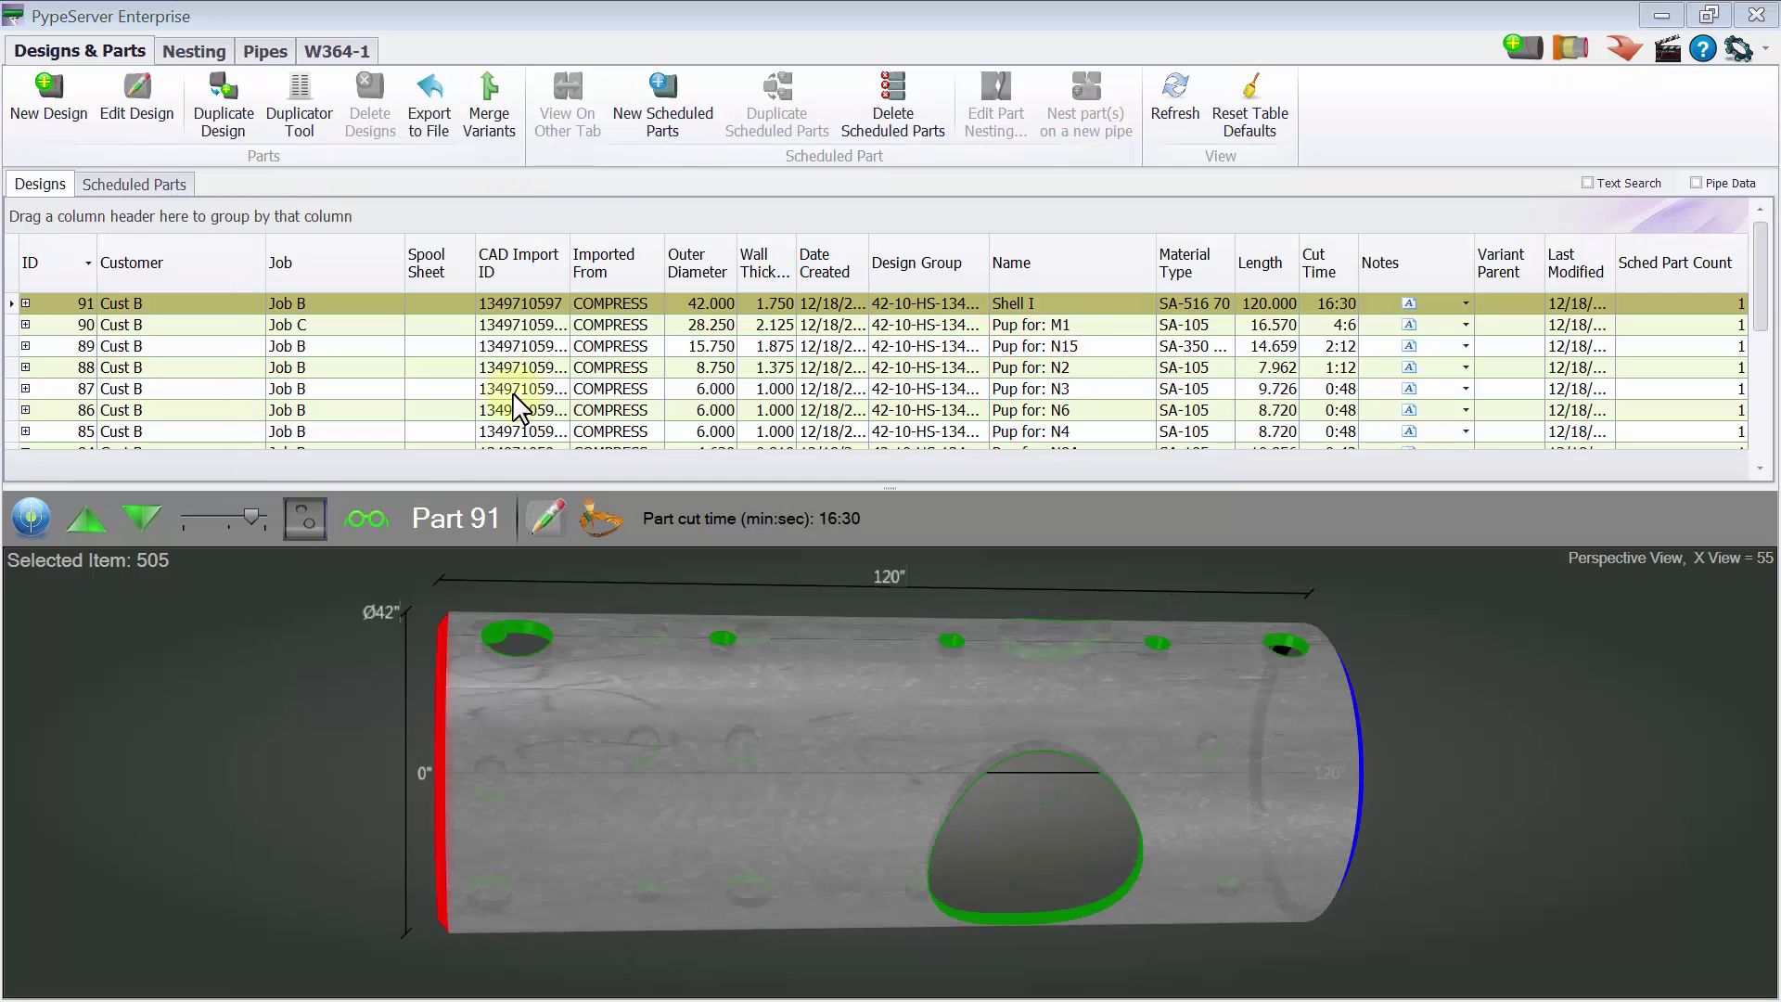
View the imported pup designs in the preview, starting with Pup for: M1 and Pup for: N15
{"action": "left_click", "coordinate": [575, 324]}
{"action": "left_click", "coordinate": [683, 354]}
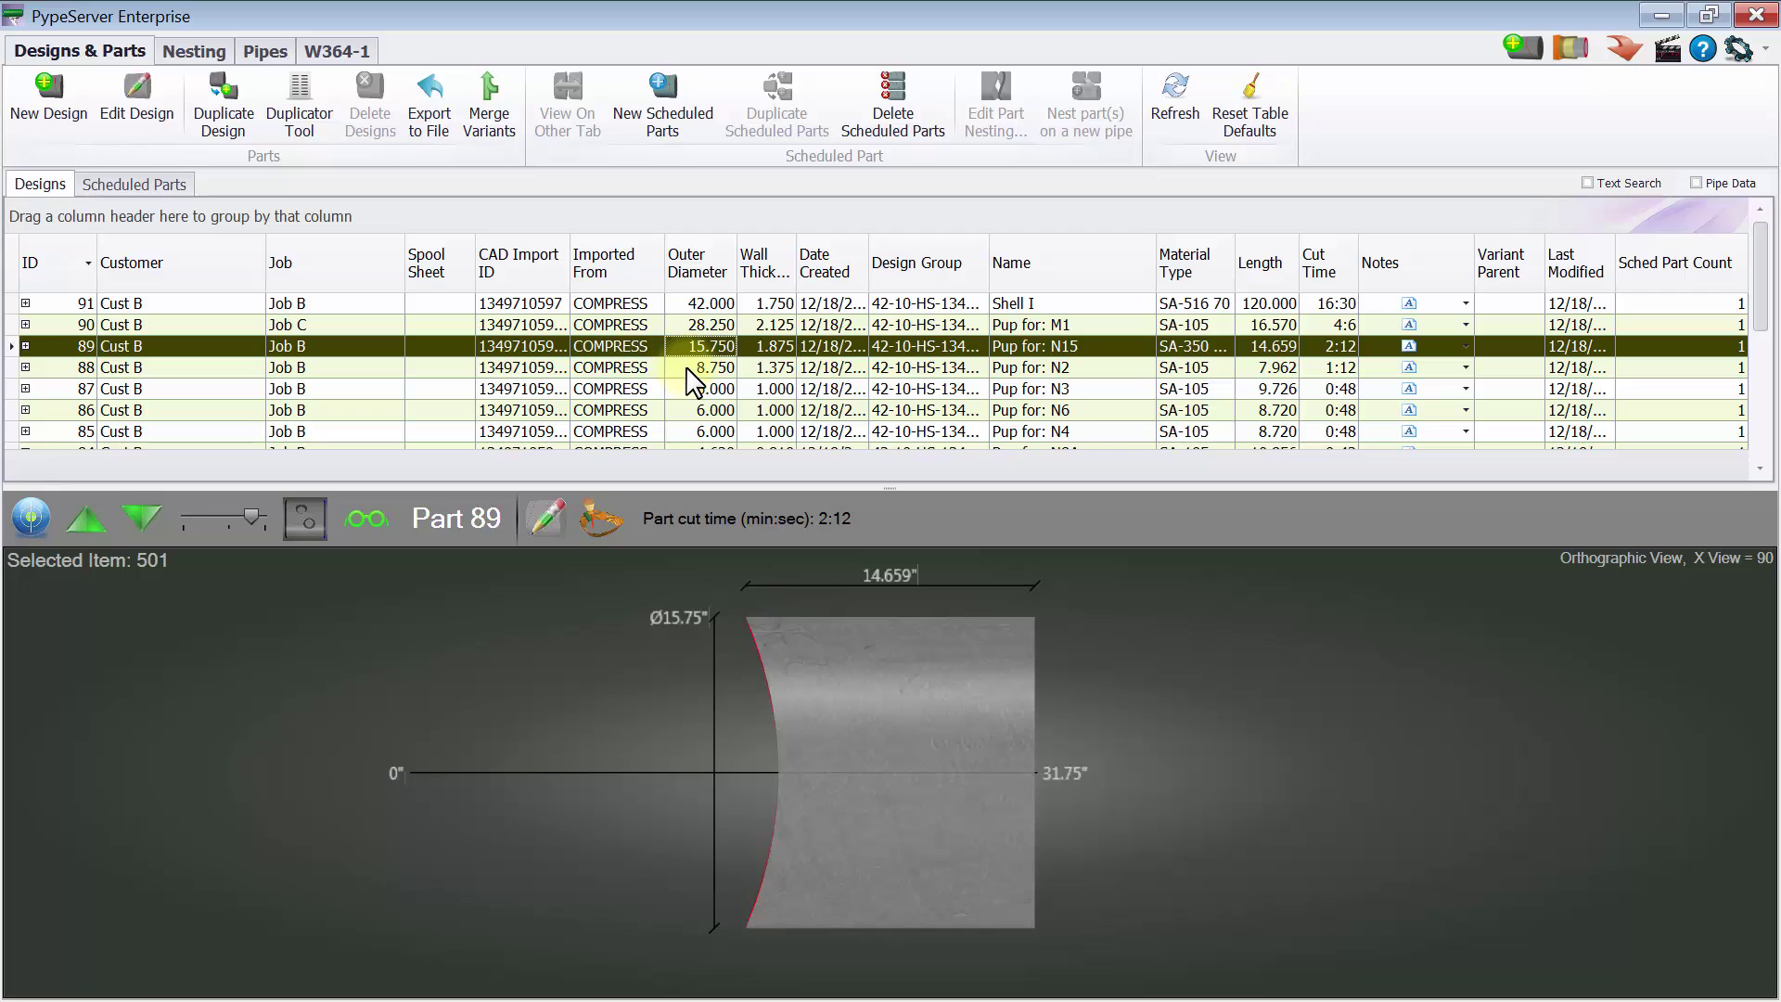
{"action": "left_click", "coordinate": [686, 368]}
{"action": "left_click", "coordinate": [701, 388]}
{"action": "left_click", "coordinate": [709, 413]}
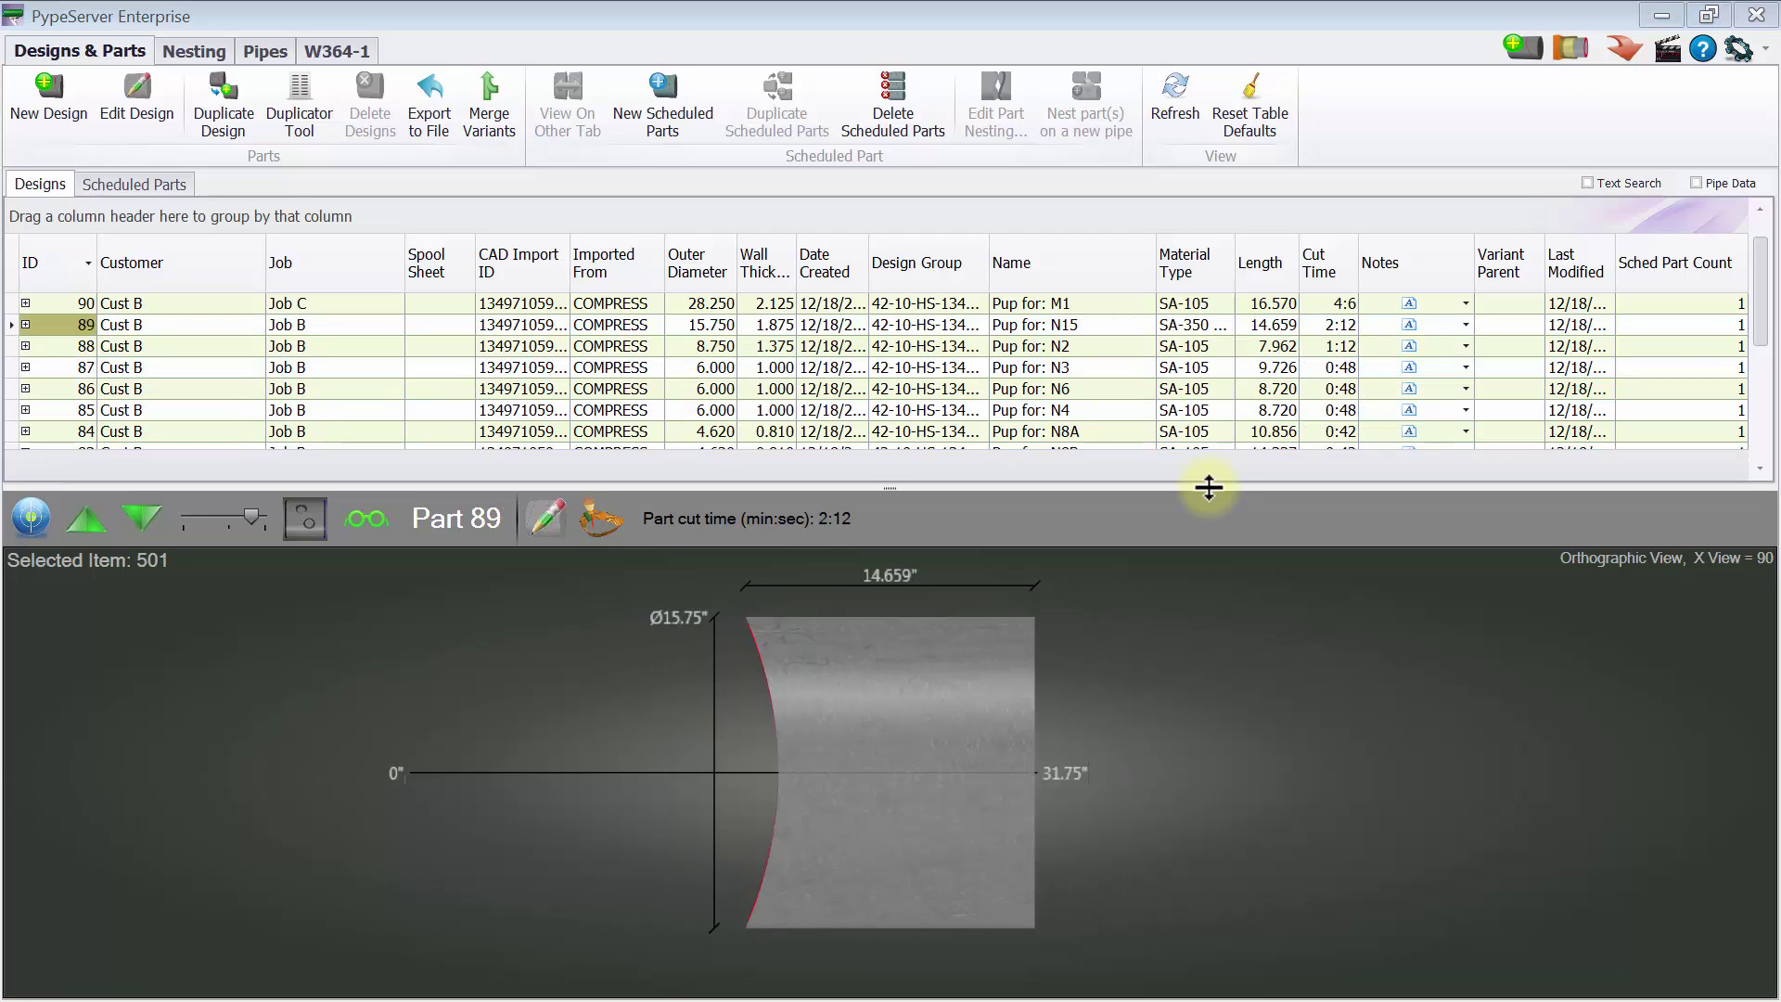
Look at the scheduled part details under the Pup for: N2 design and collapse them again
{"action": "left_click_drag", "start_coordinate": [1209, 487], "coordinate": [1212, 673]}
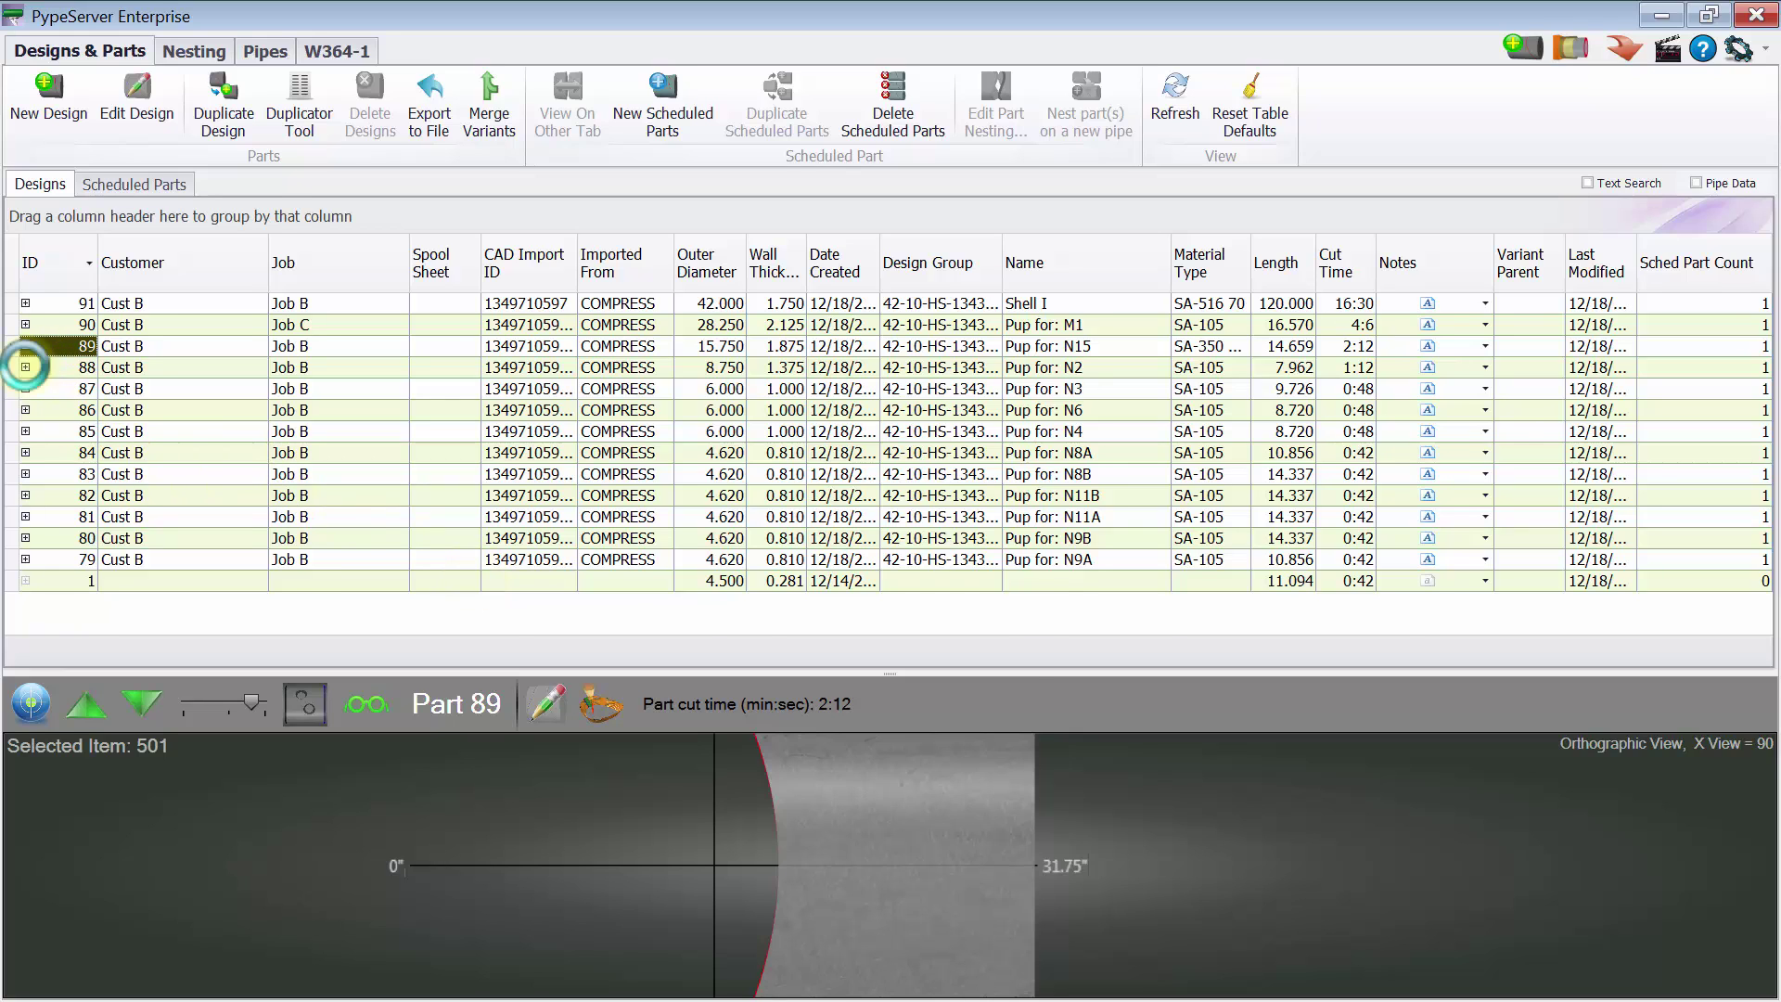
{"action": "left_click", "coordinate": [25, 368]}
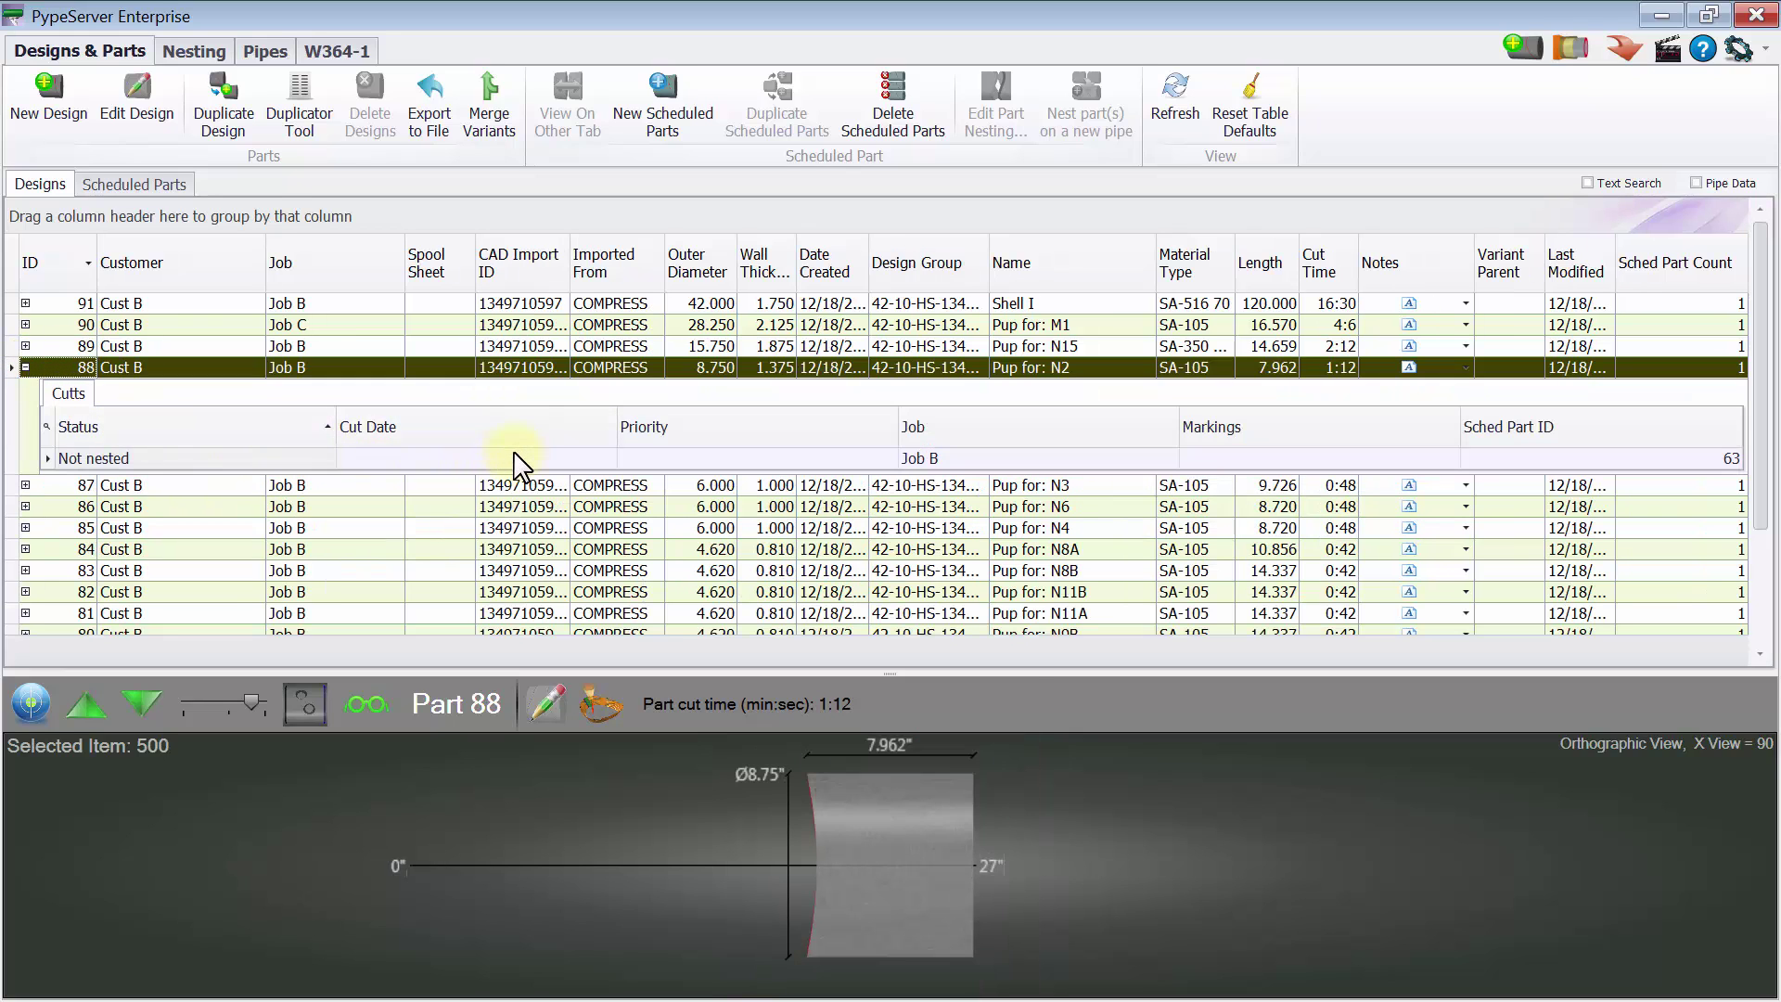
{"action": "left_click", "coordinate": [25, 367]}
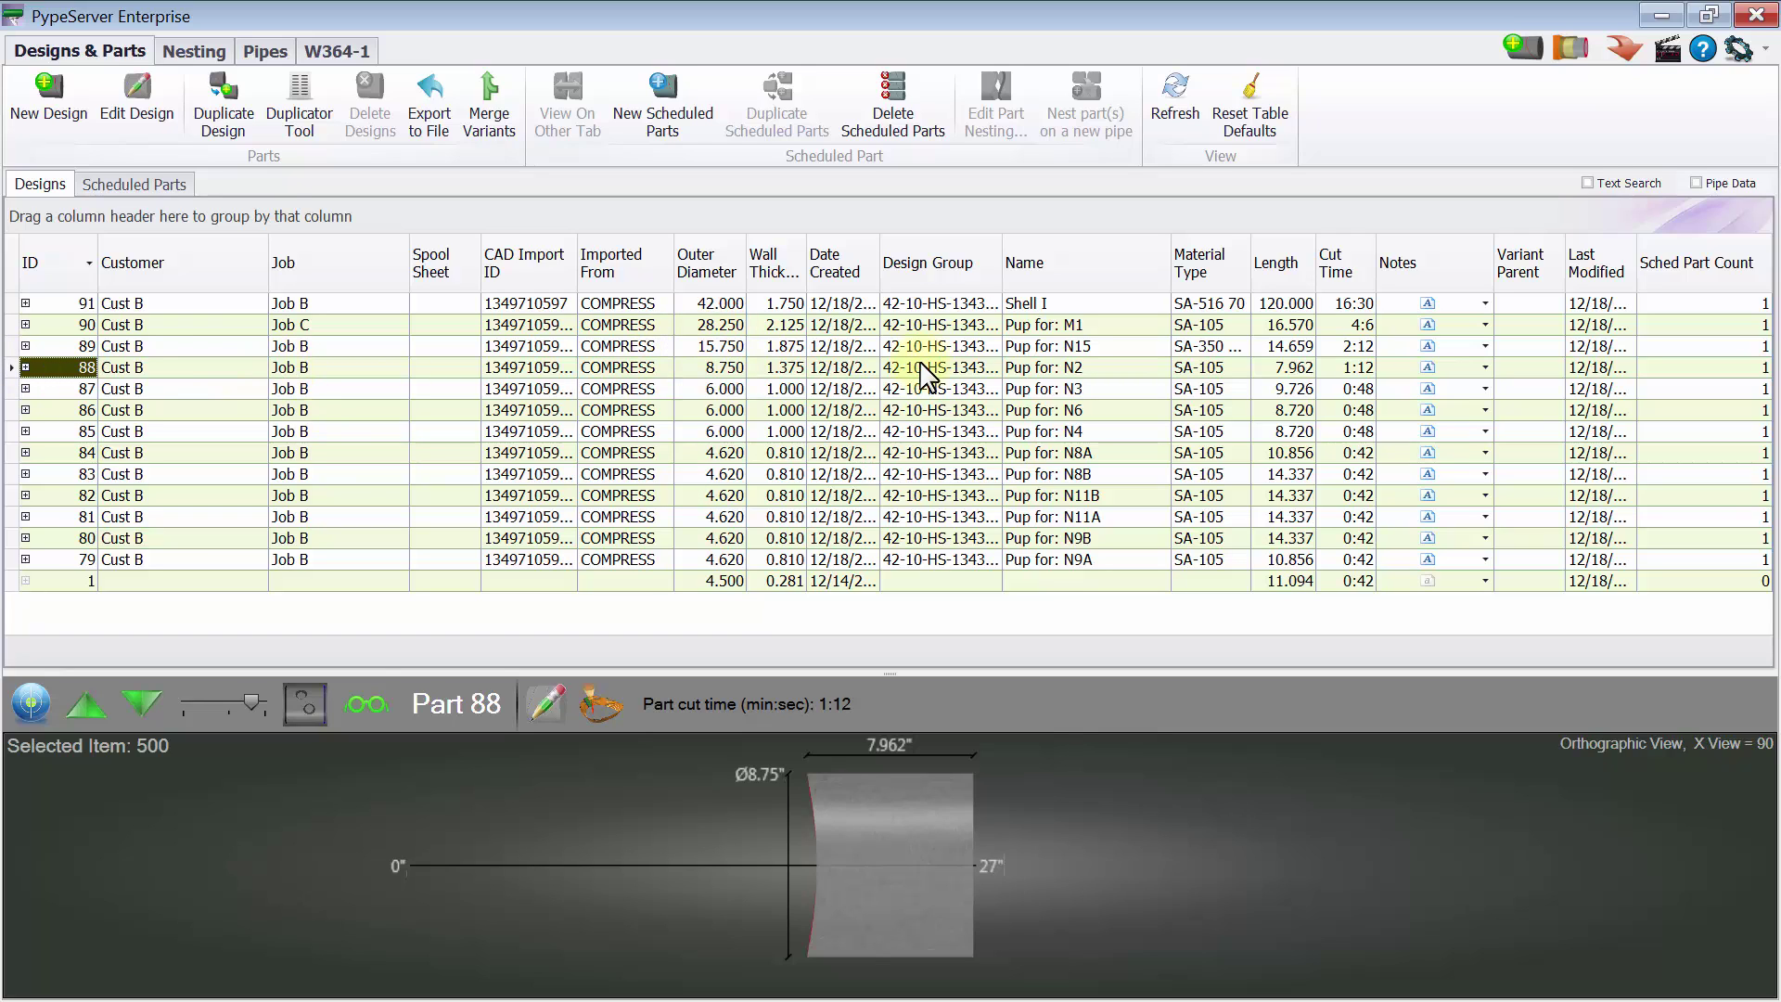
{"action": "left_click_drag", "start_coordinate": [973, 674], "coordinate": [974, 557]}
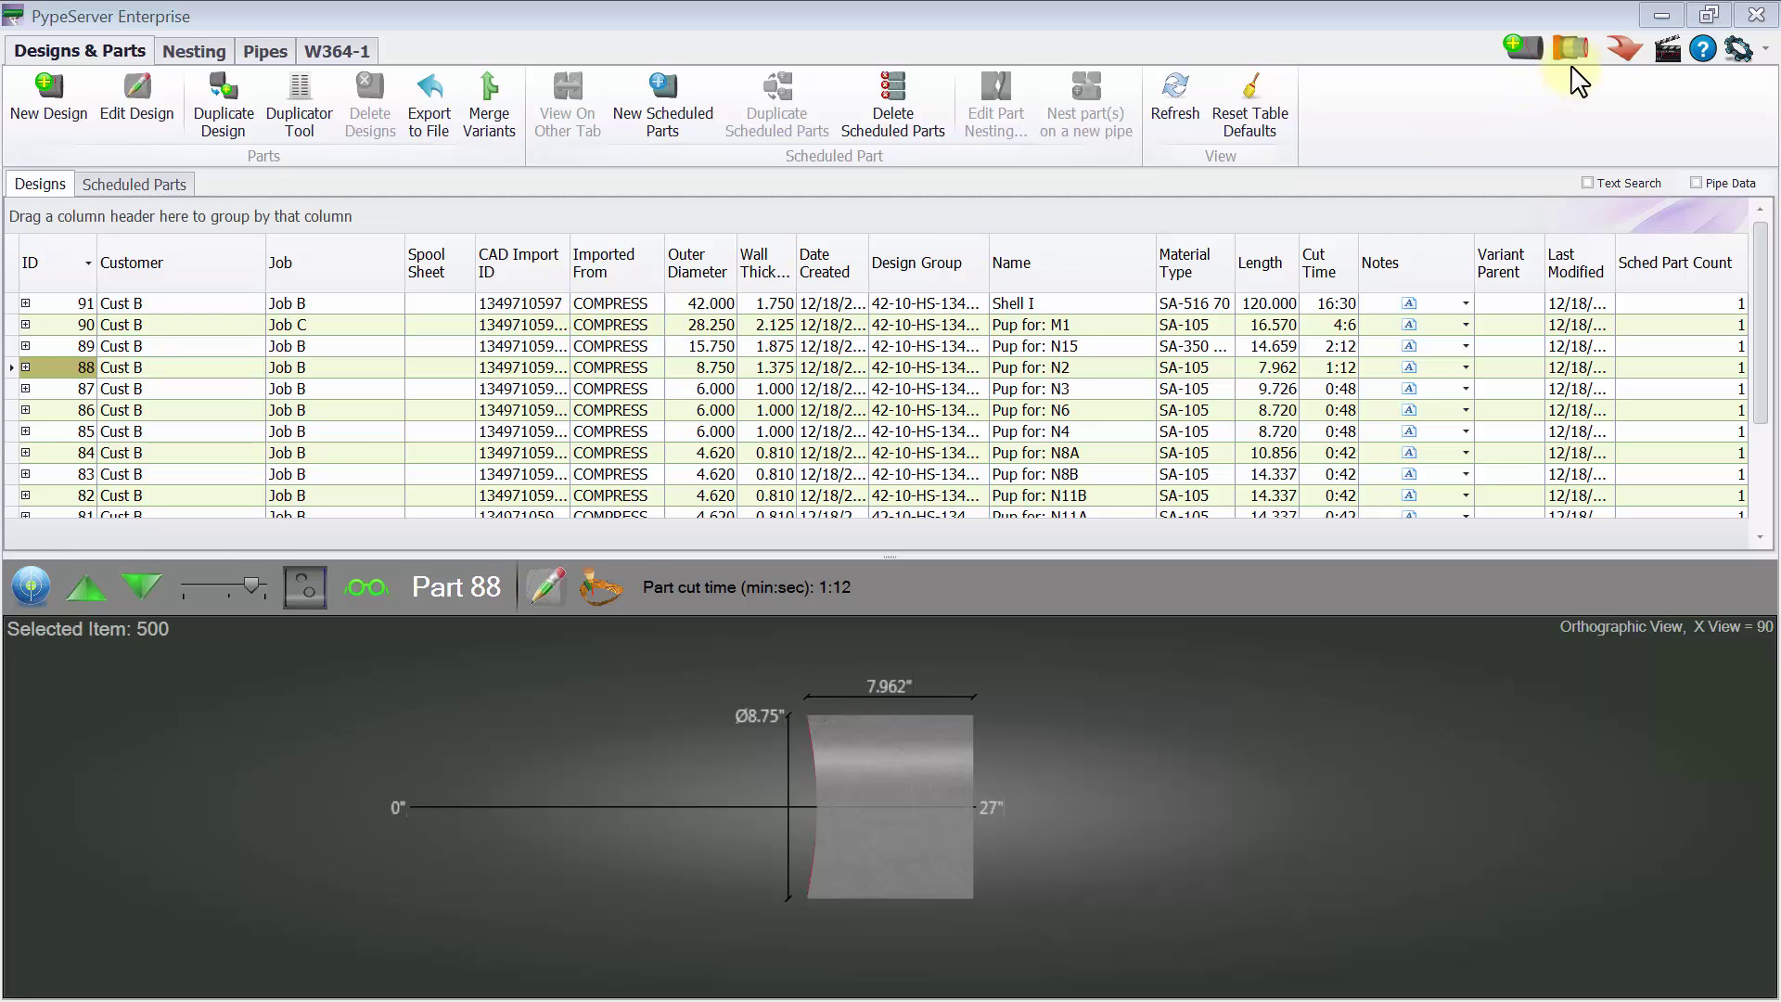
Open the Import Manager's COMPRESS XML importer and load 42-10-HS-1340_Rev_3.xml from the 7 PSI Vessel 1 - Watts folder
{"action": "left_click", "coordinate": [1624, 54]}
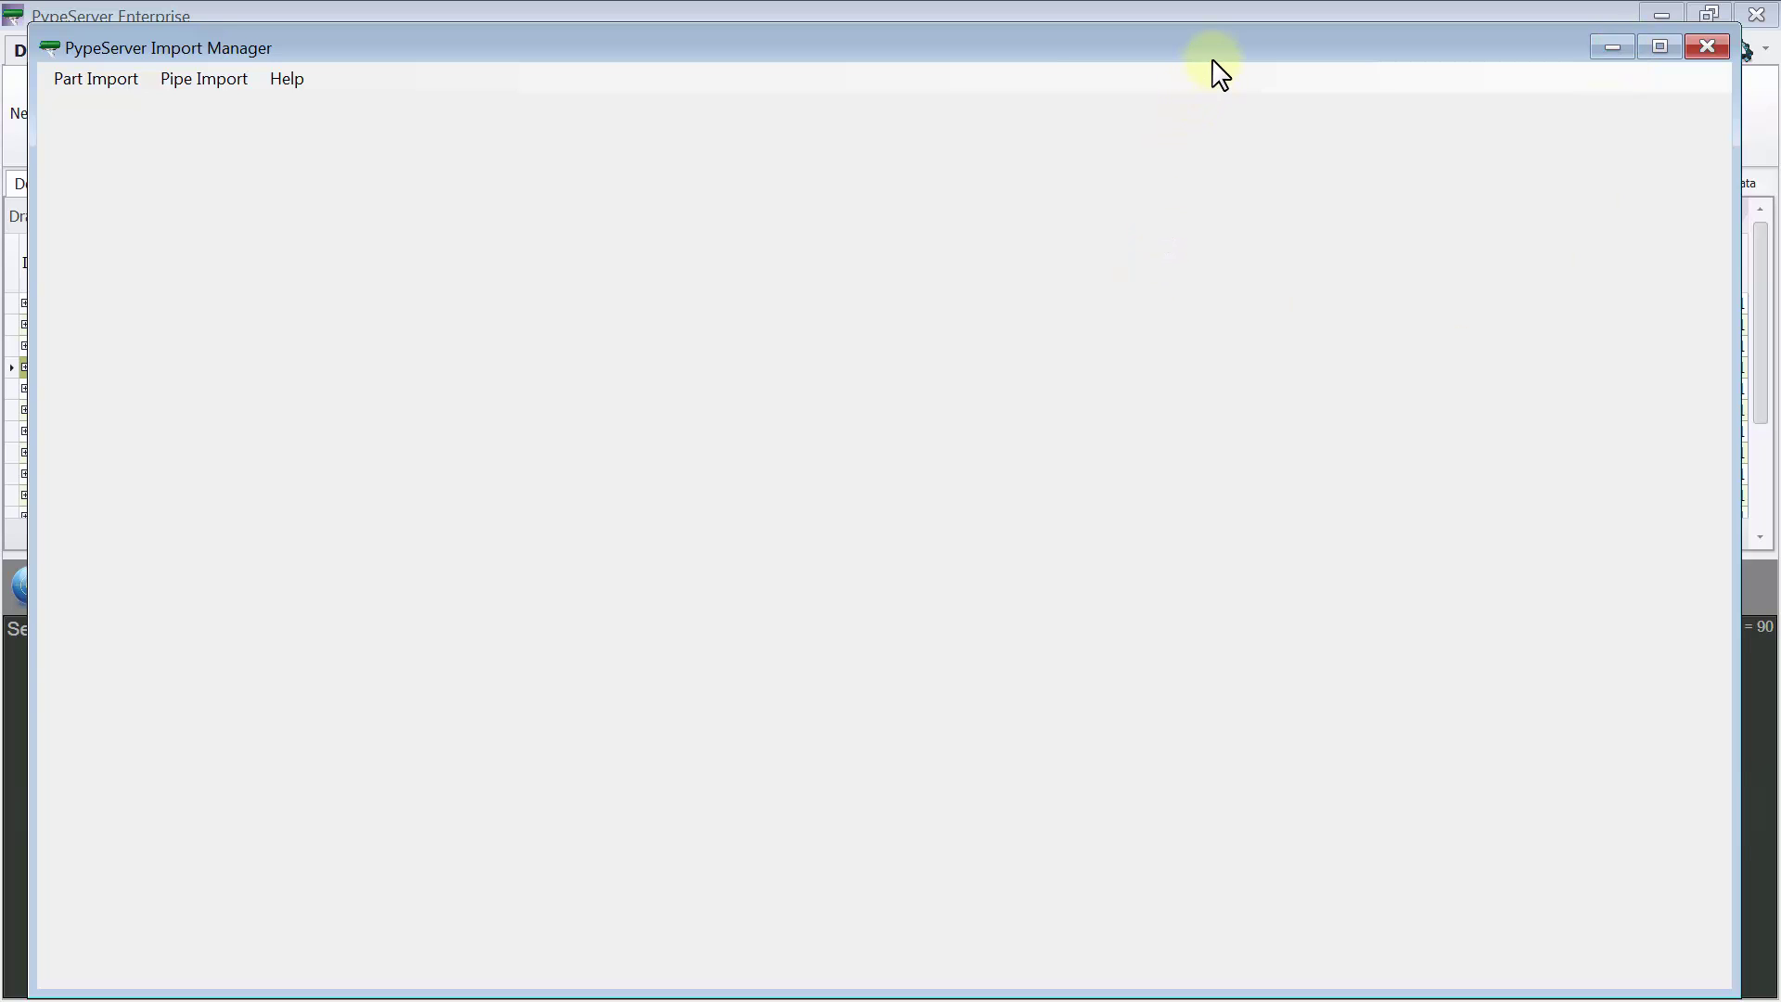
{"action": "left_click", "coordinate": [96, 78]}
{"action": "left_click", "coordinate": [113, 165]}
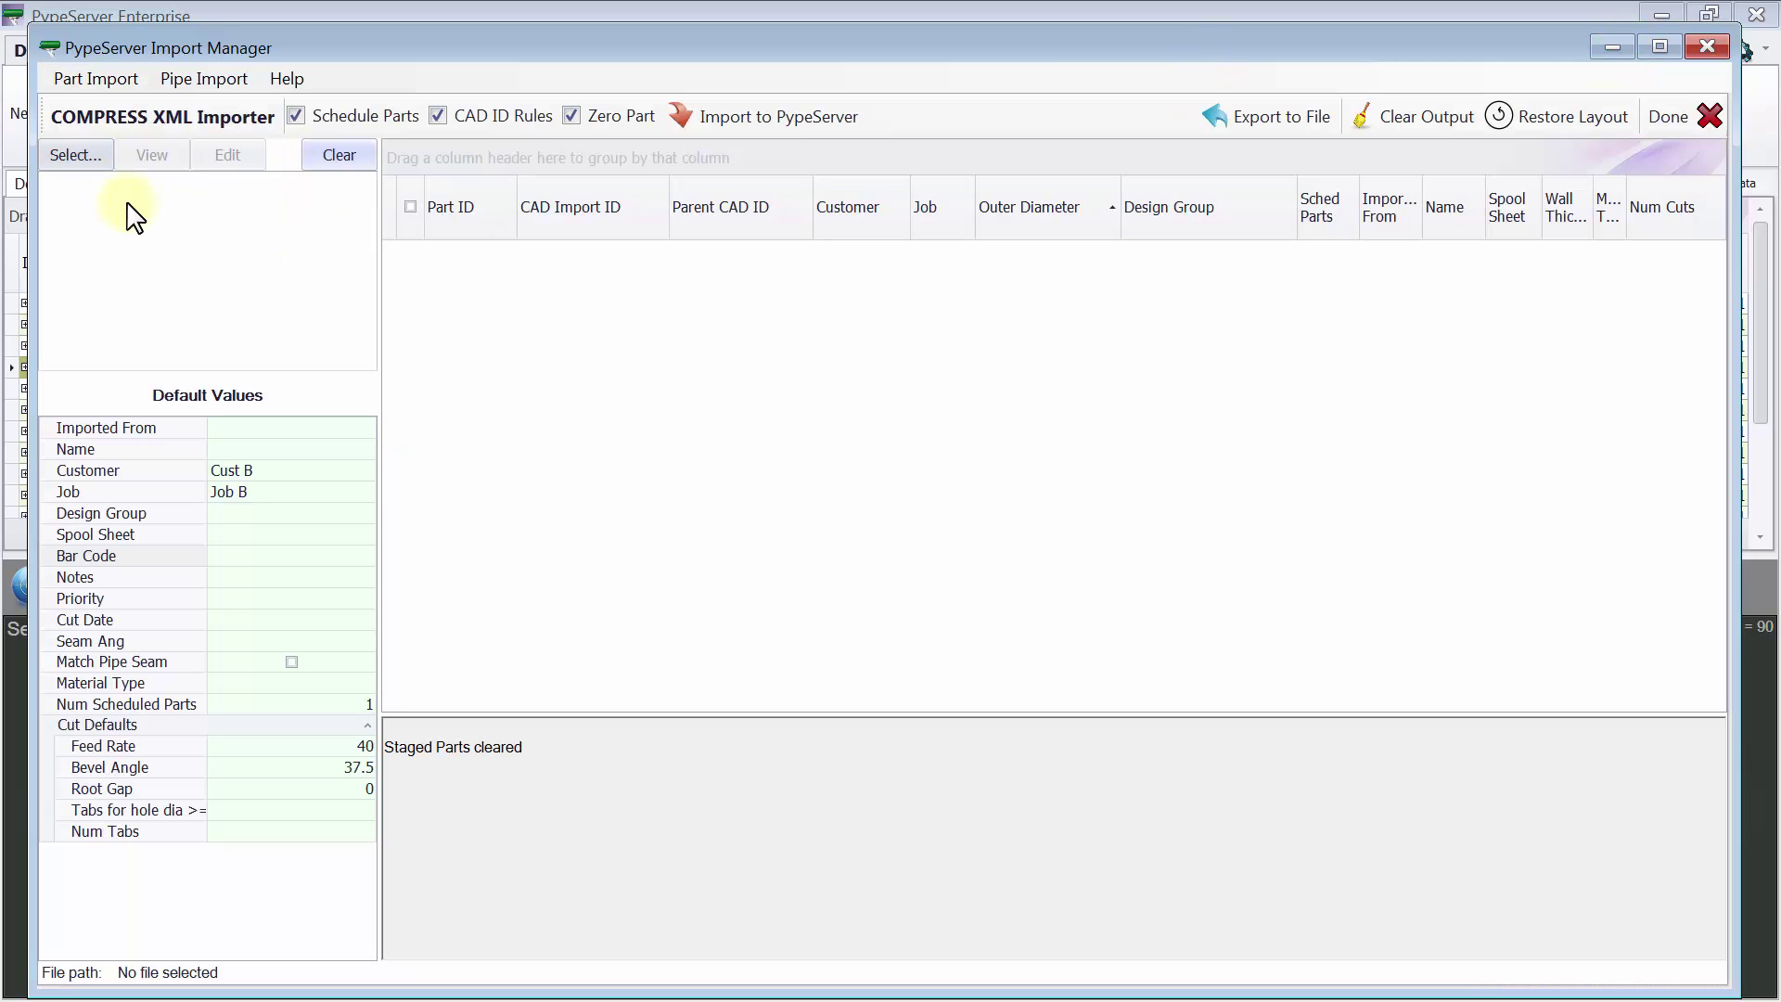
{"action": "left_click", "coordinate": [75, 156]}
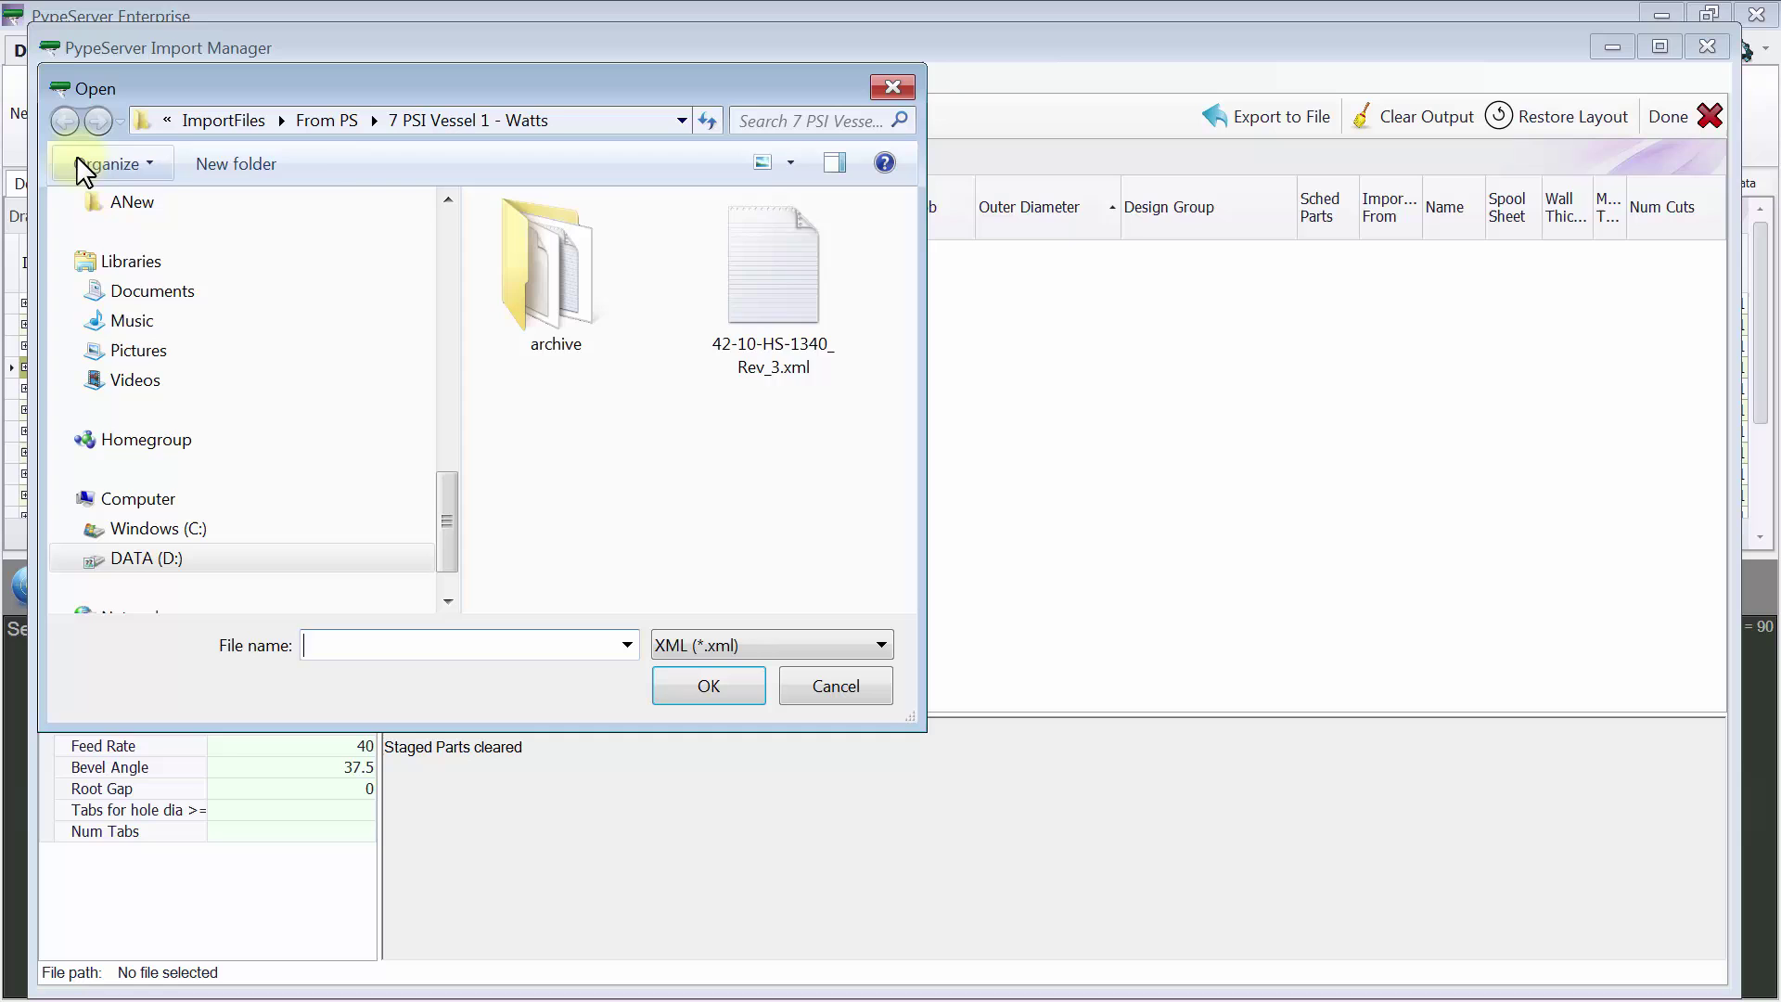
{"action": "left_click", "coordinate": [813, 327]}
{"action": "left_click", "coordinate": [742, 696]}
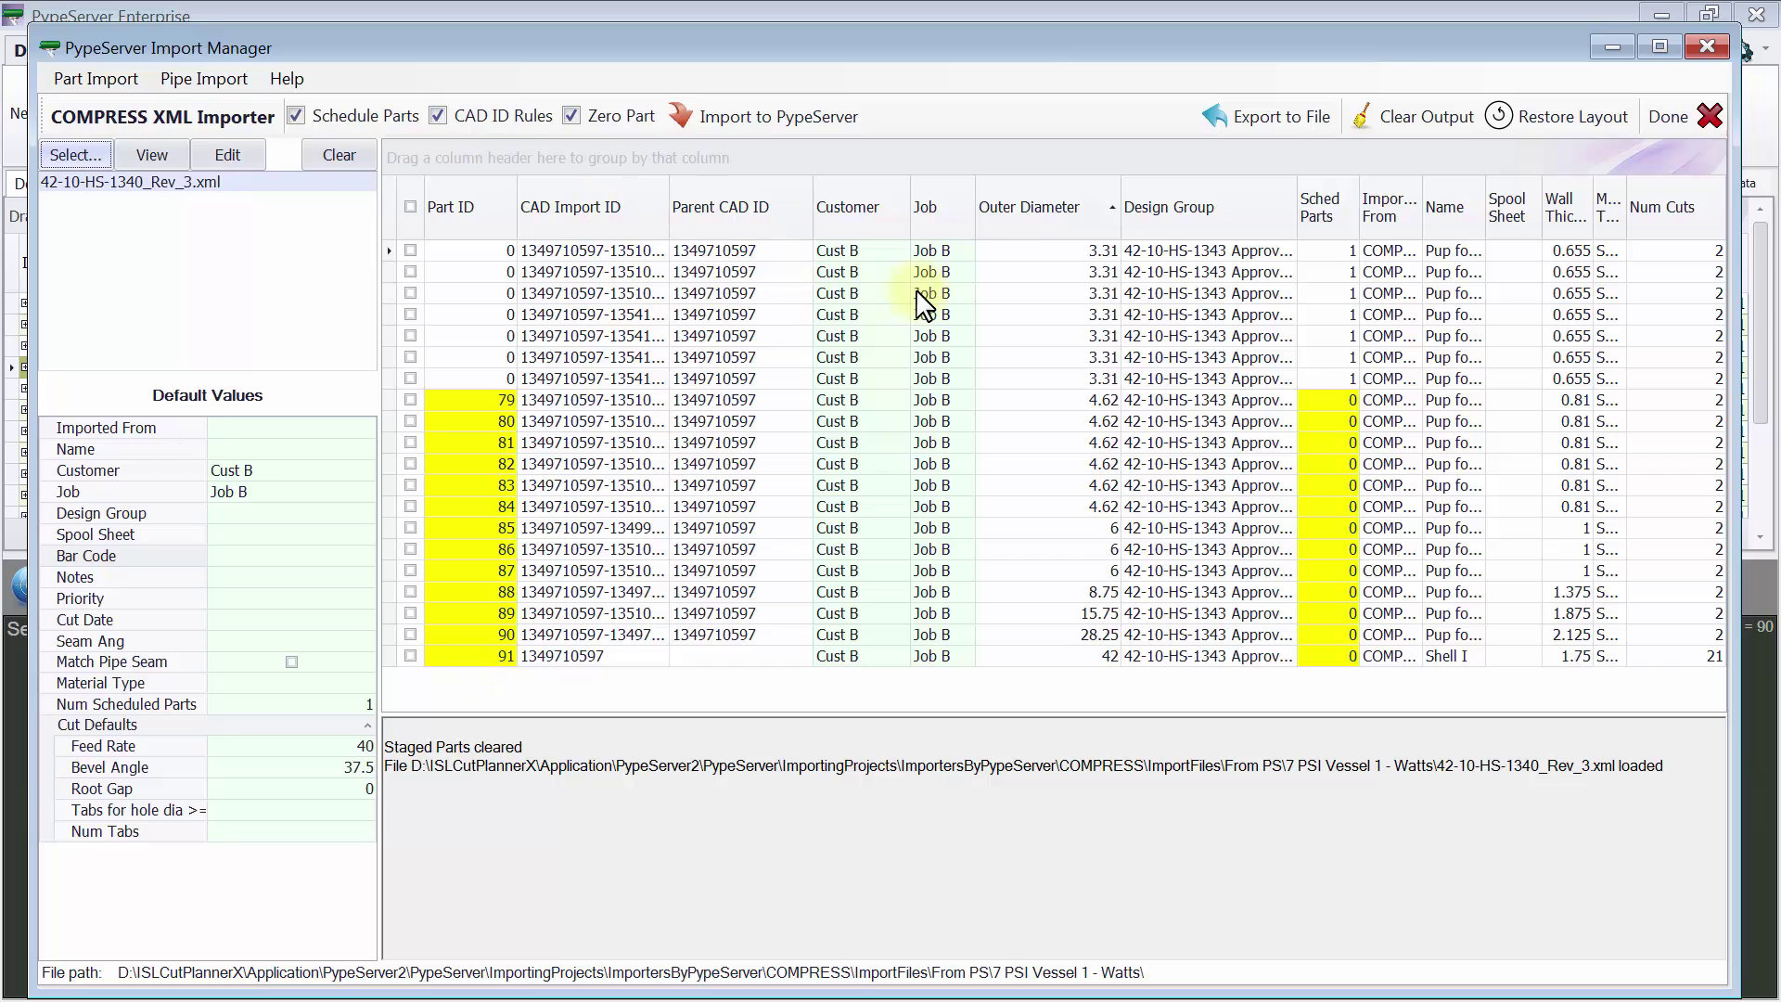
Filter the reloaded parts by outer diameter to exclude those with 3.31
{"action": "left_click", "coordinate": [1113, 184]}
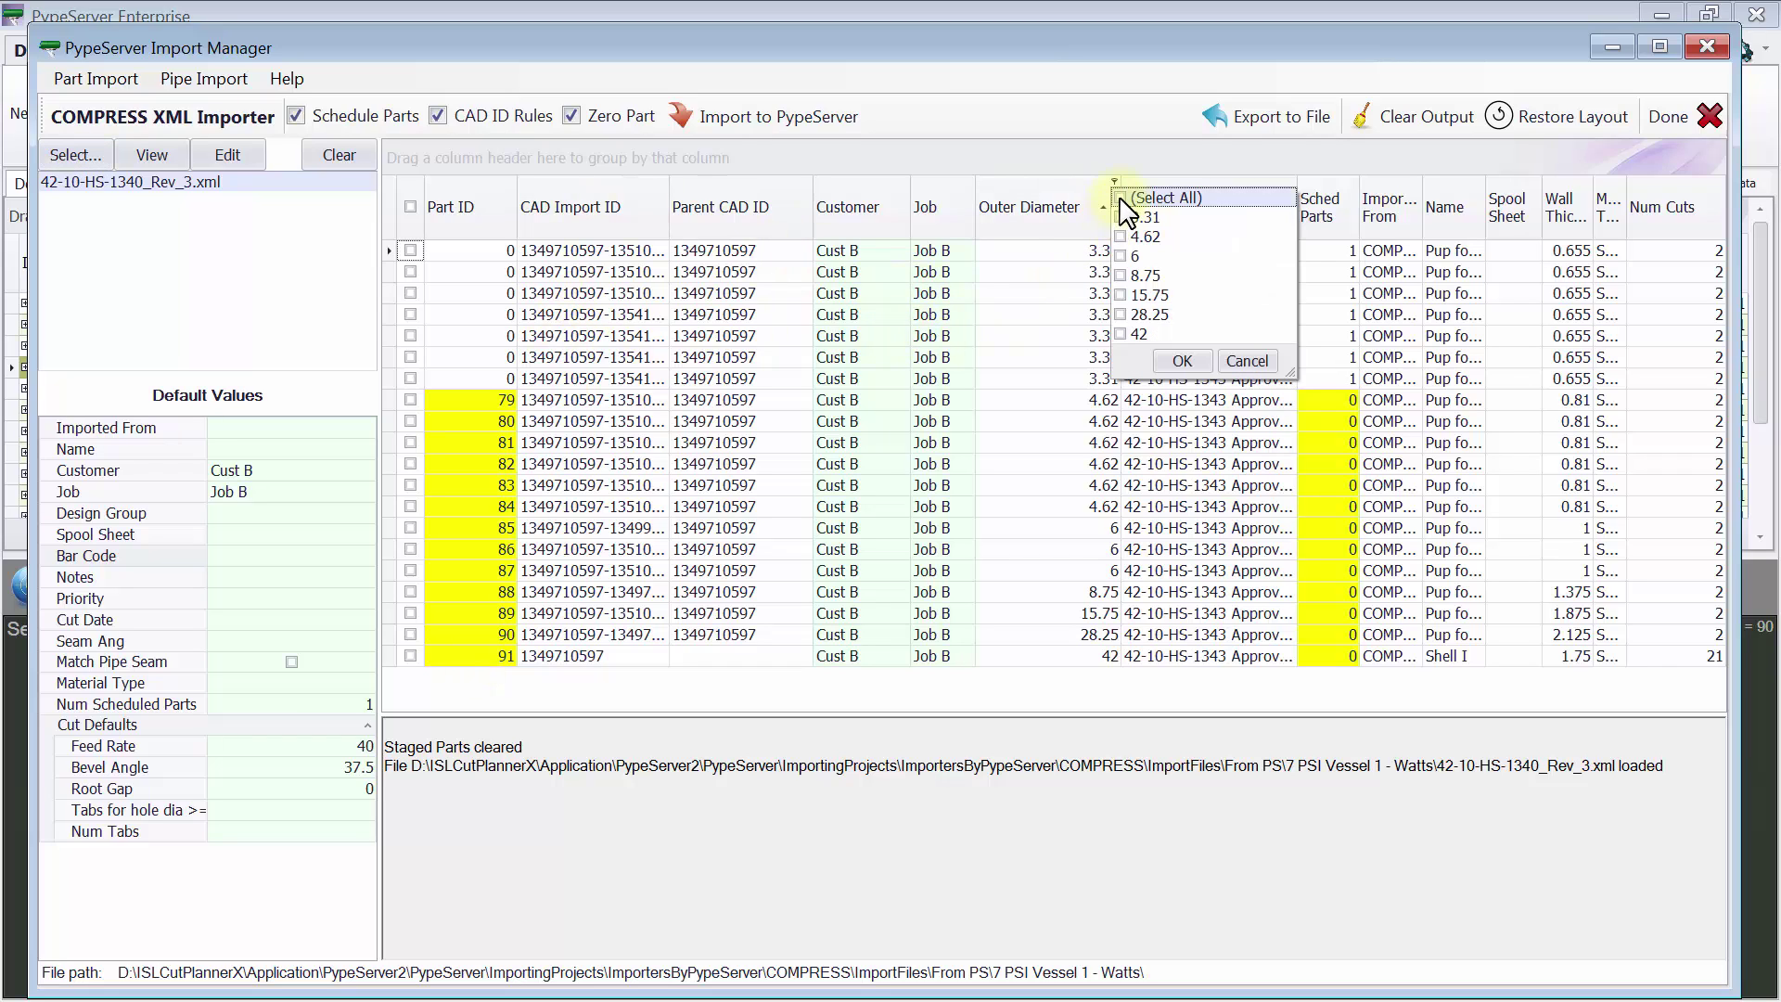
{"action": "left_click", "coordinate": [1124, 218]}
{"action": "left_click", "coordinate": [1182, 361]}
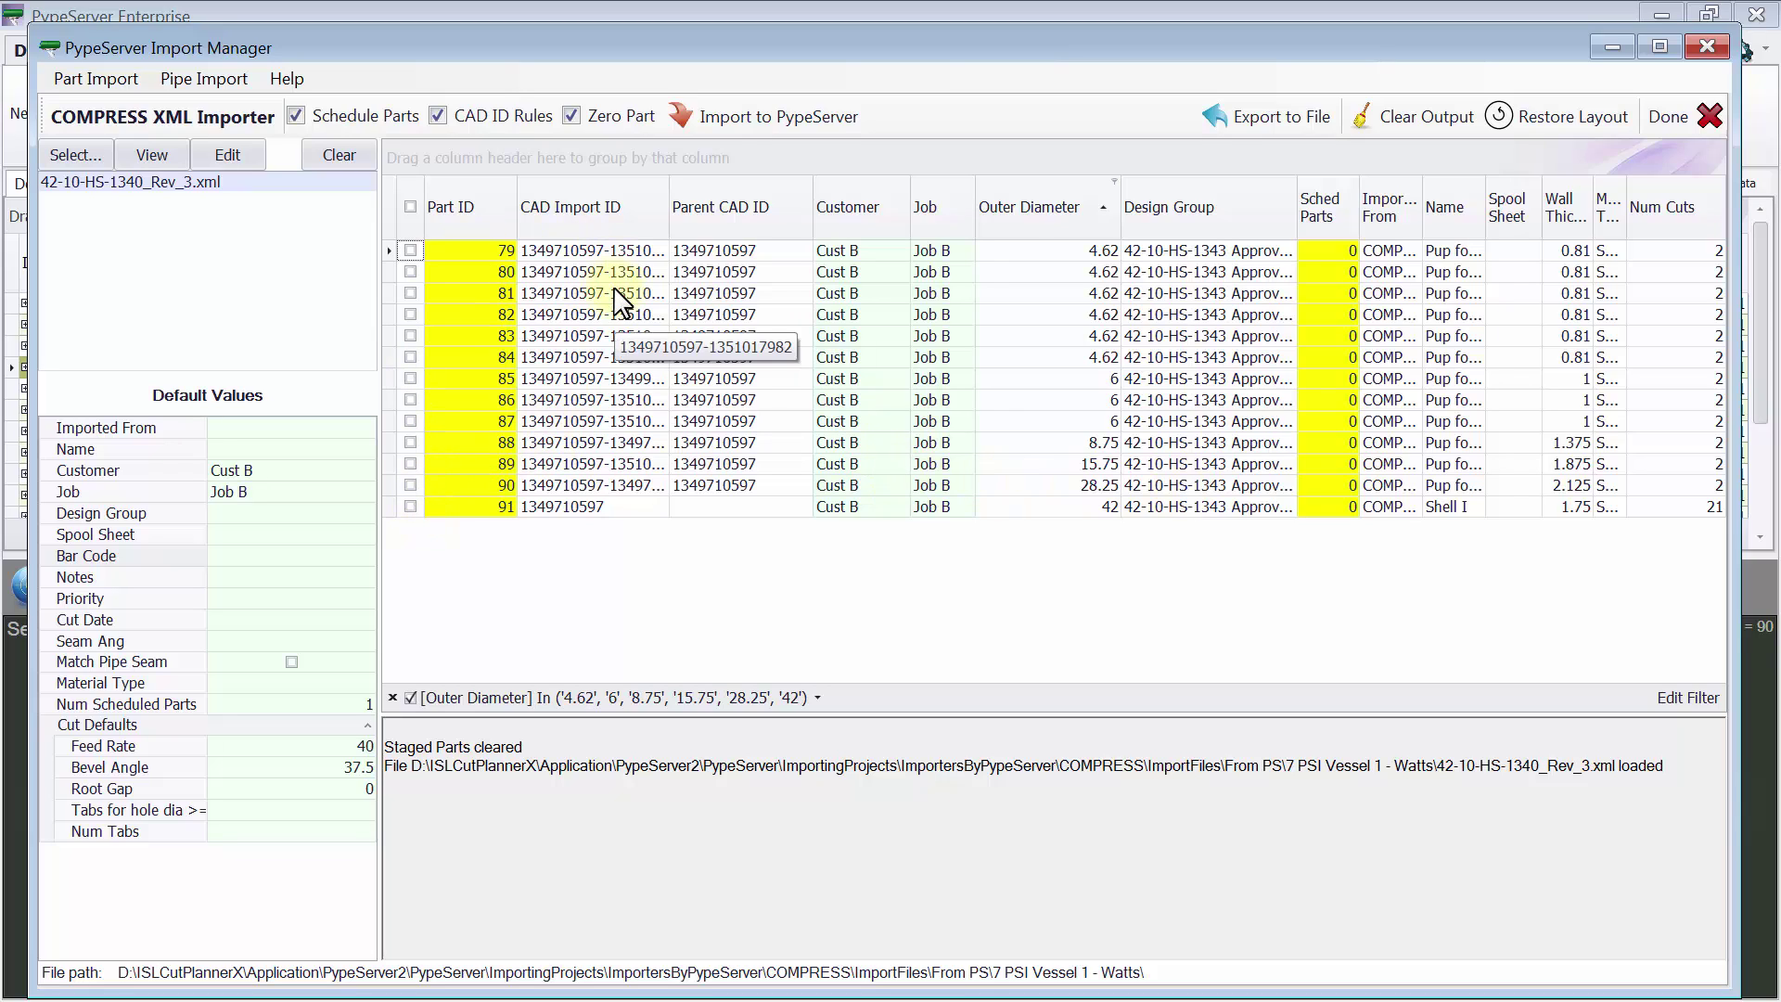
Select the Shell I part with the 42 outer diameter and turn off CAD ID Rules
{"action": "left_click", "coordinate": [447, 510]}
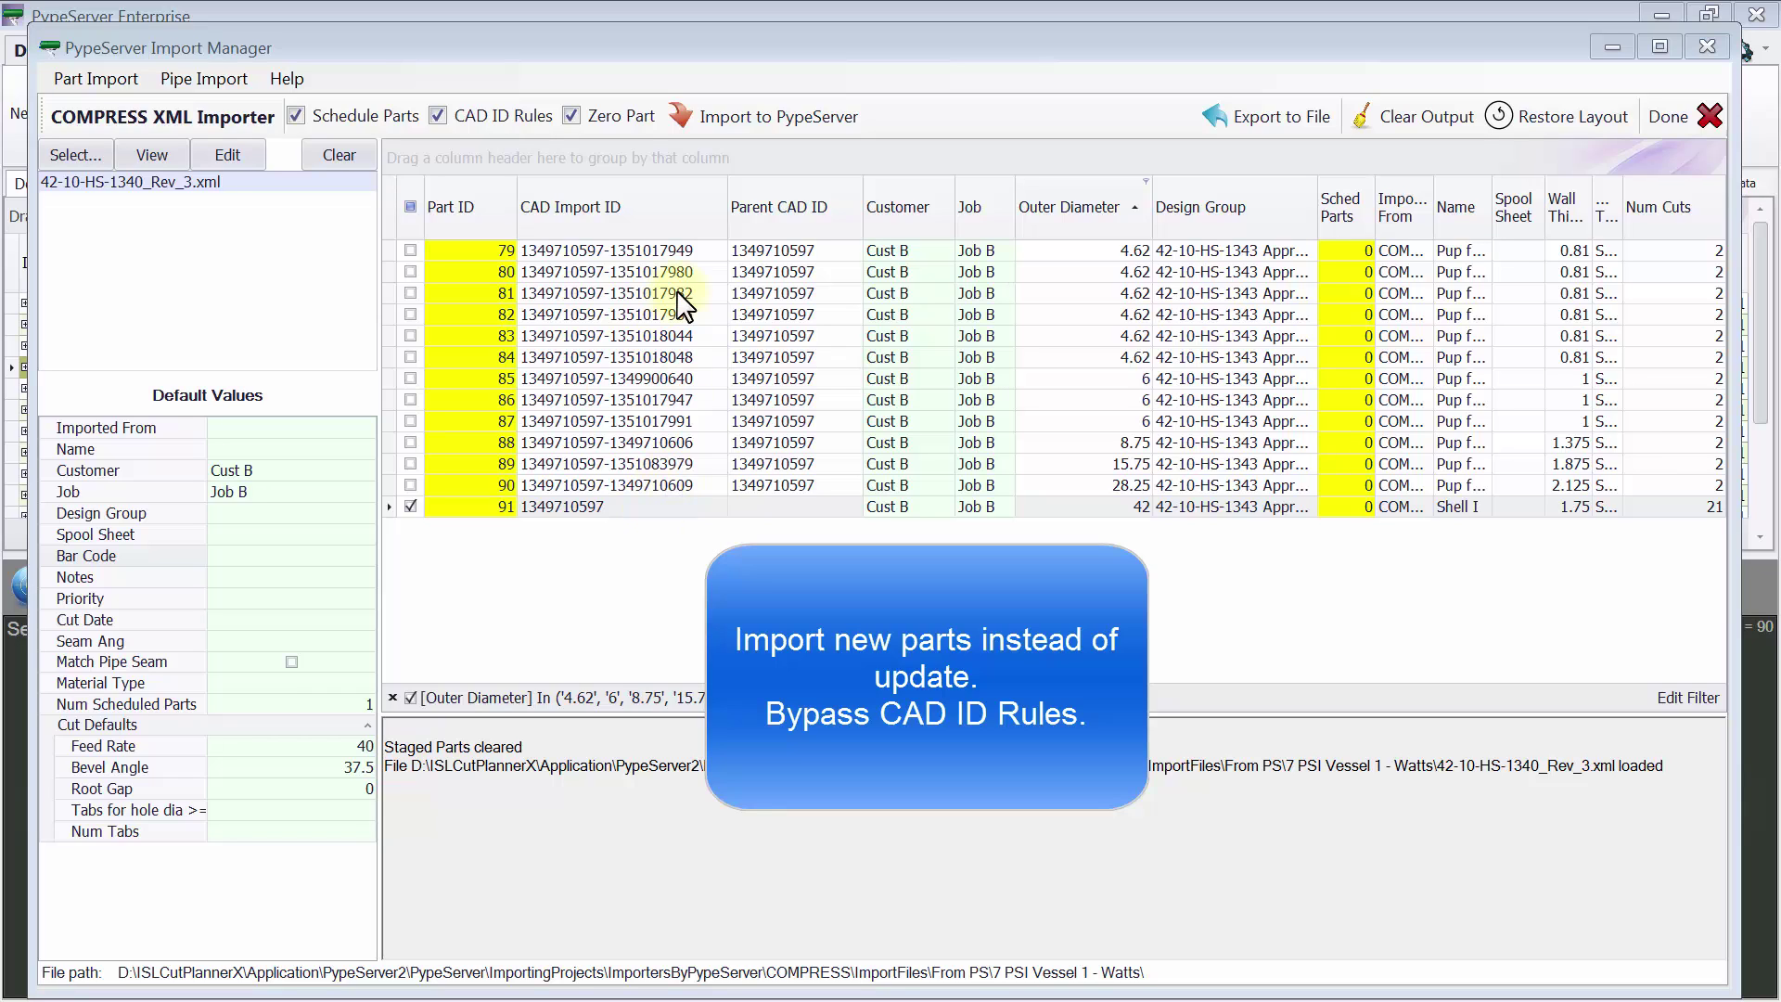
{"action": "left_click", "coordinate": [473, 128]}
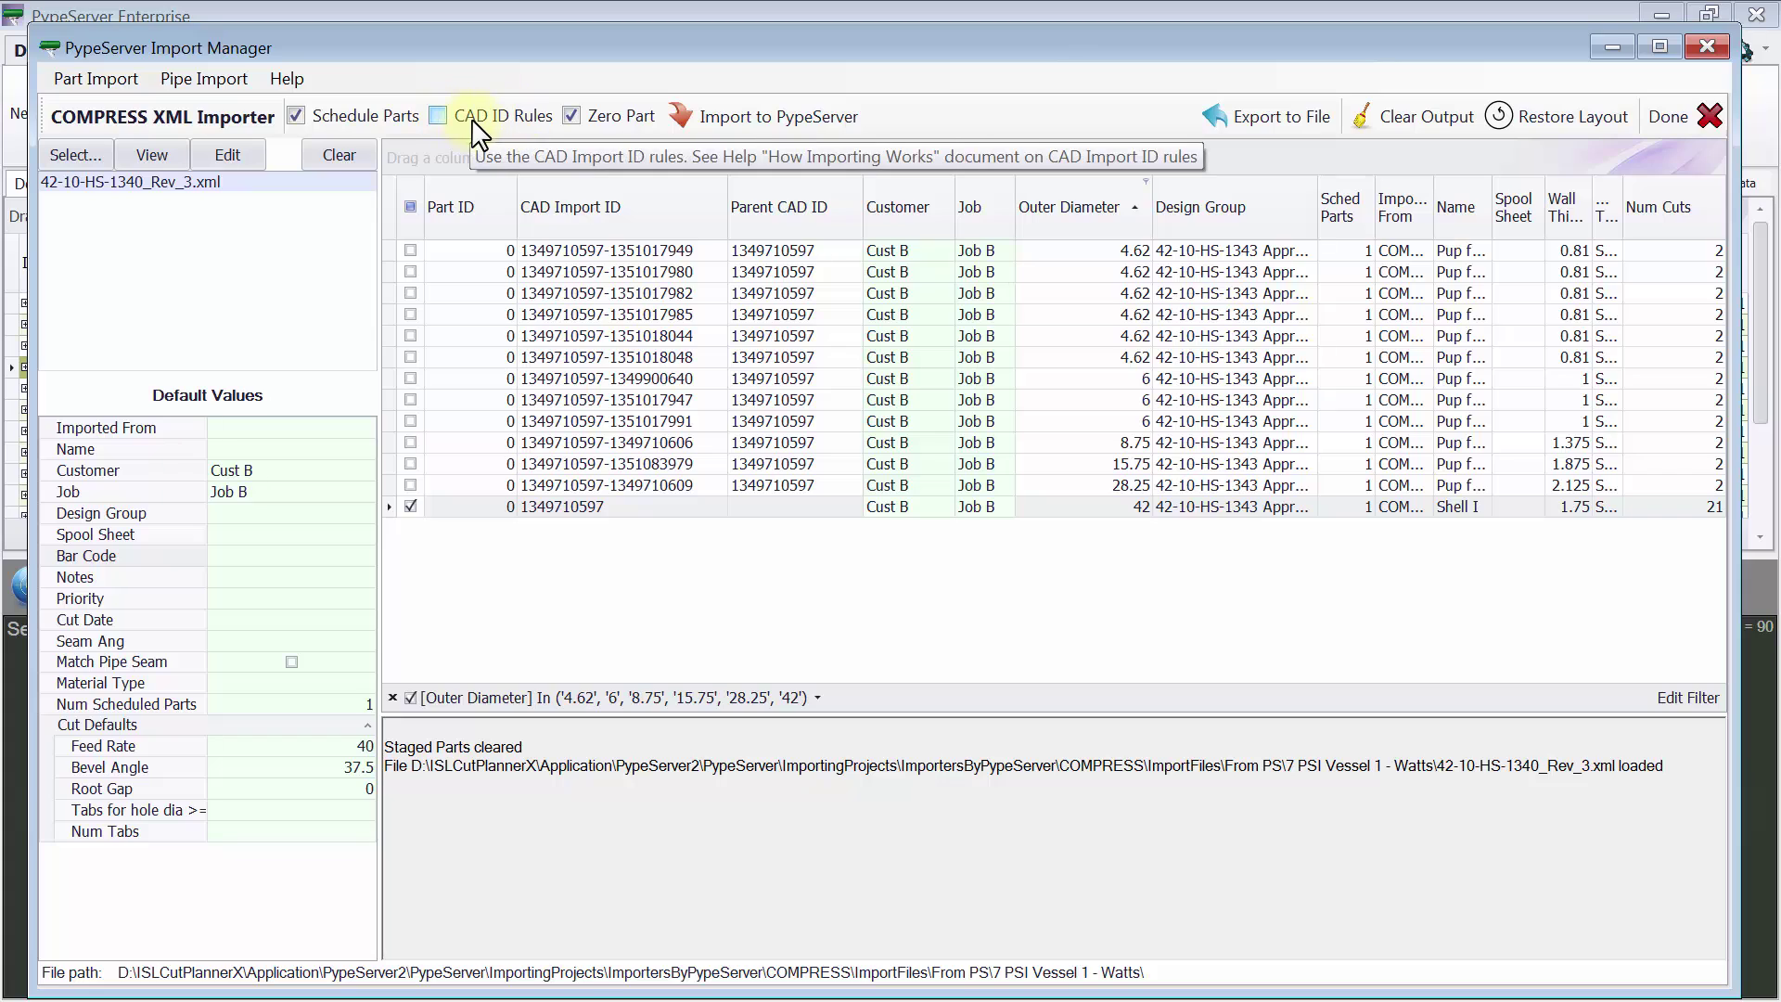
{"action": "left_click", "coordinate": [643, 503]}
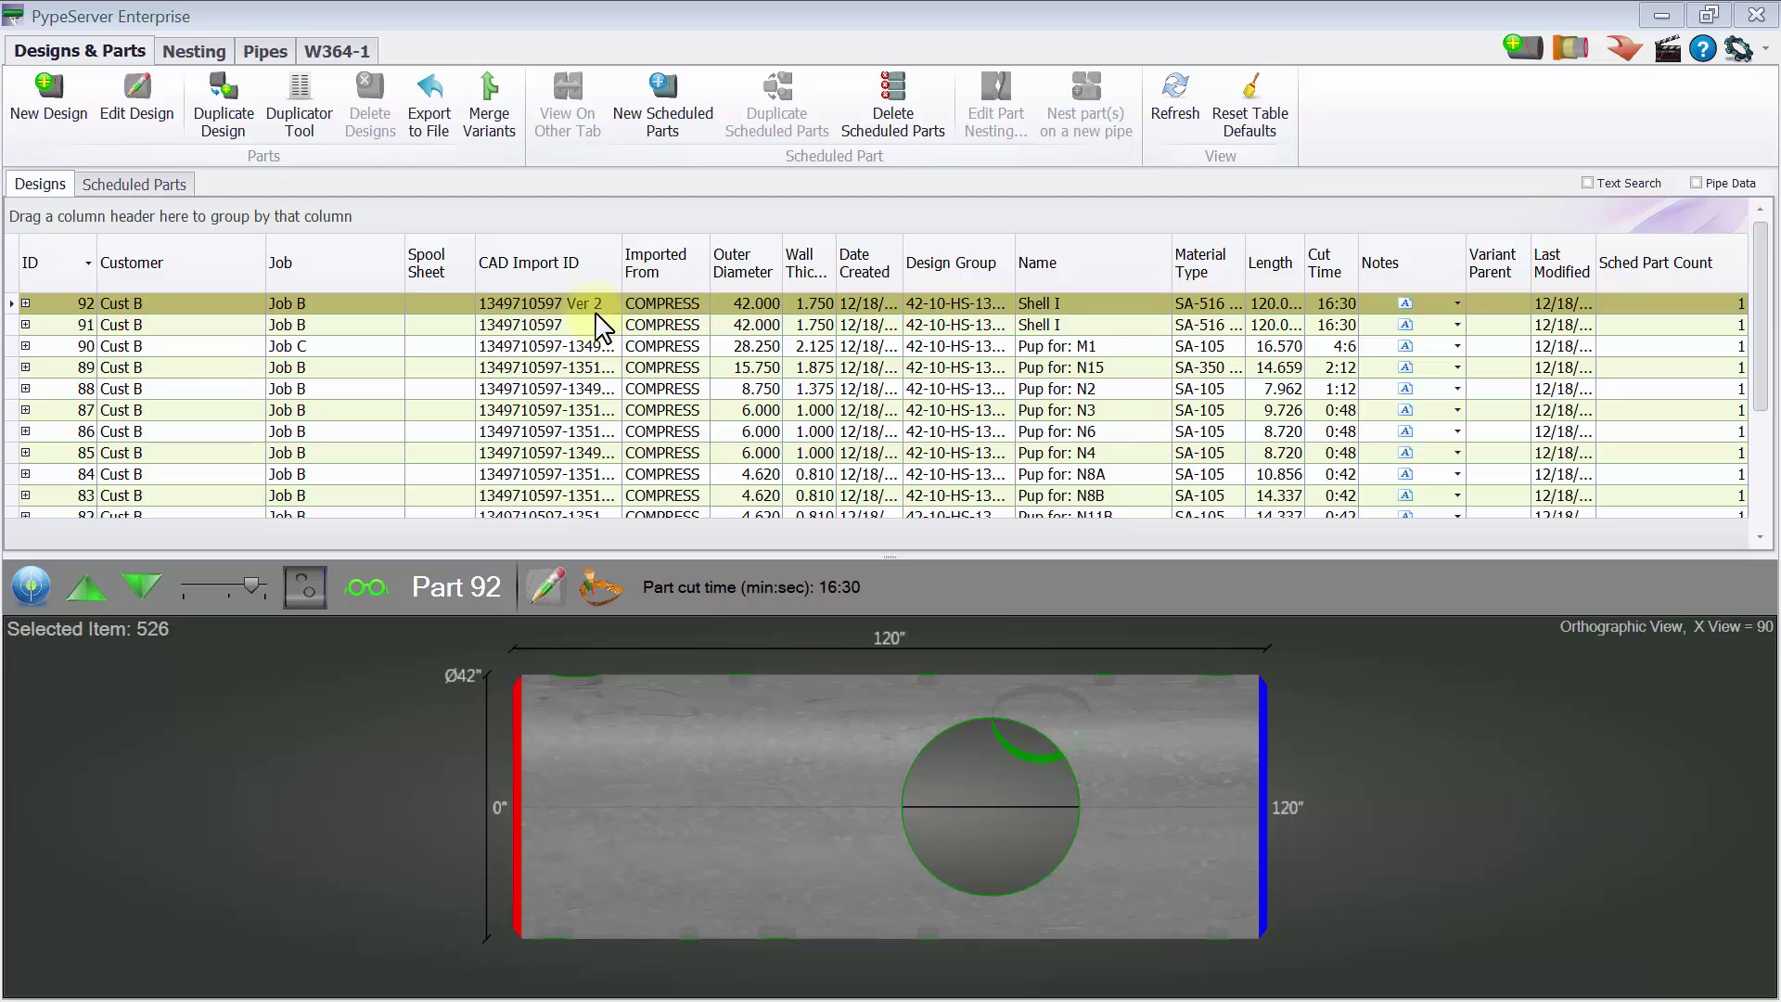
{"action": "left_click", "coordinate": [765, 327]}
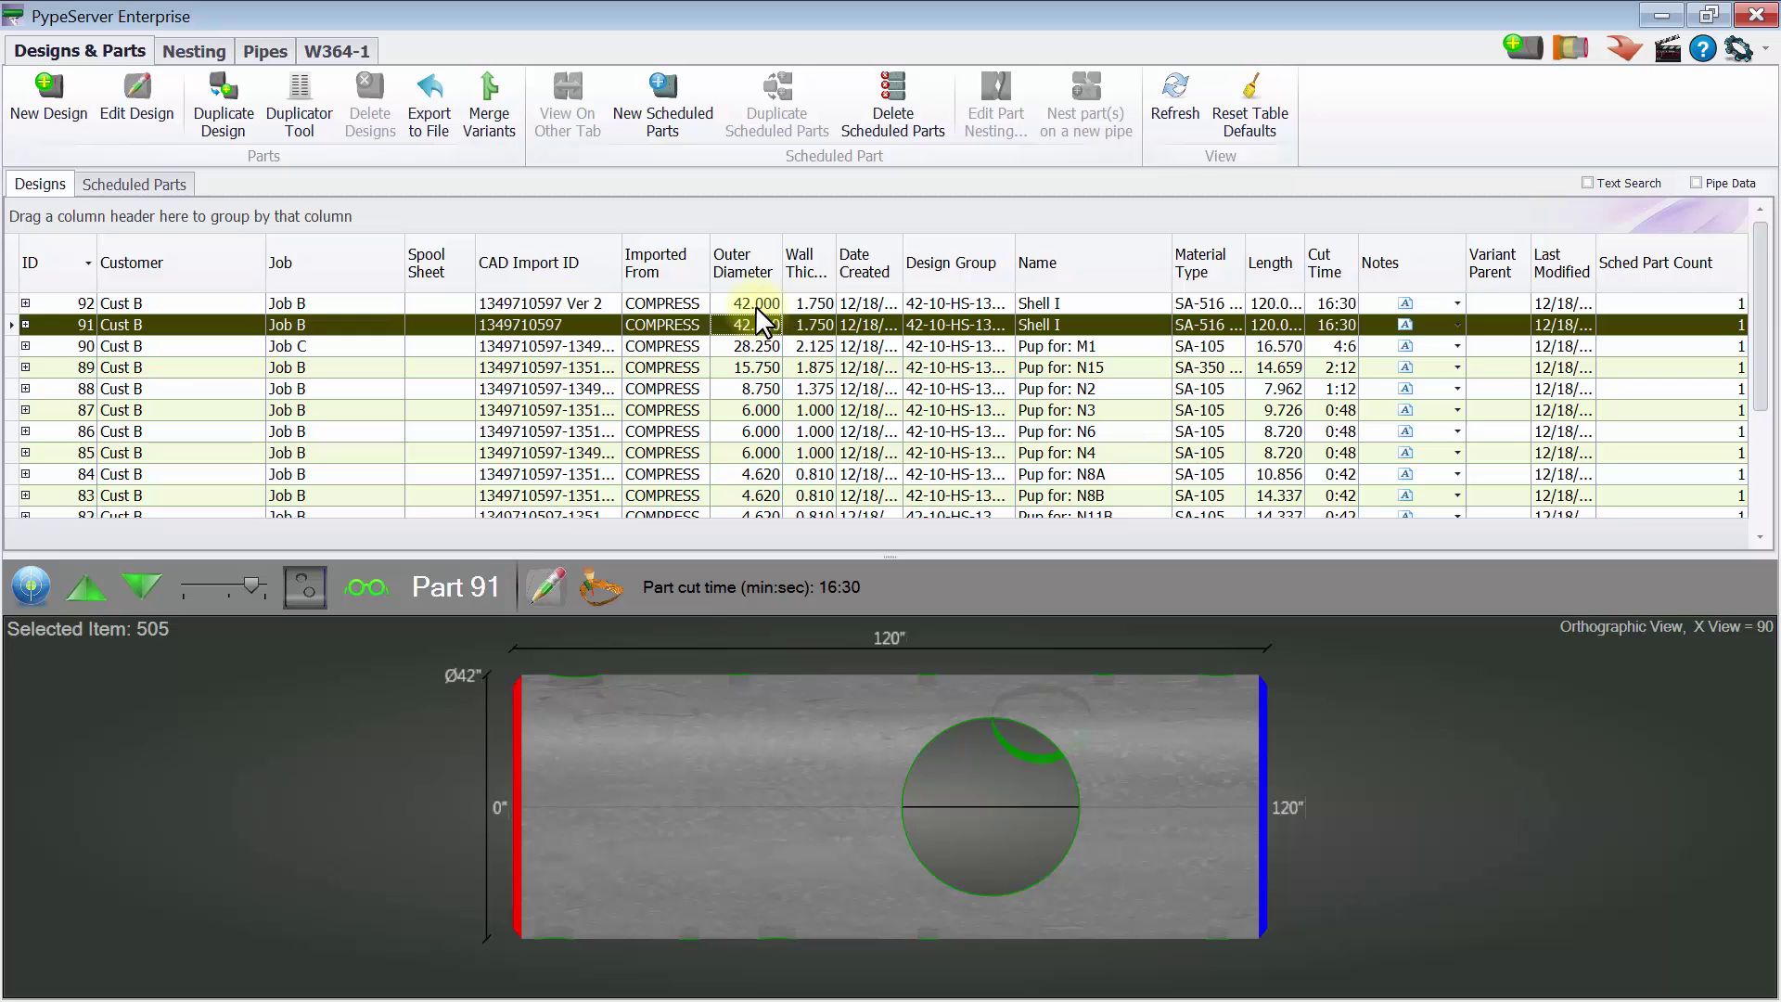
{"action": "left_click", "coordinate": [755, 304]}
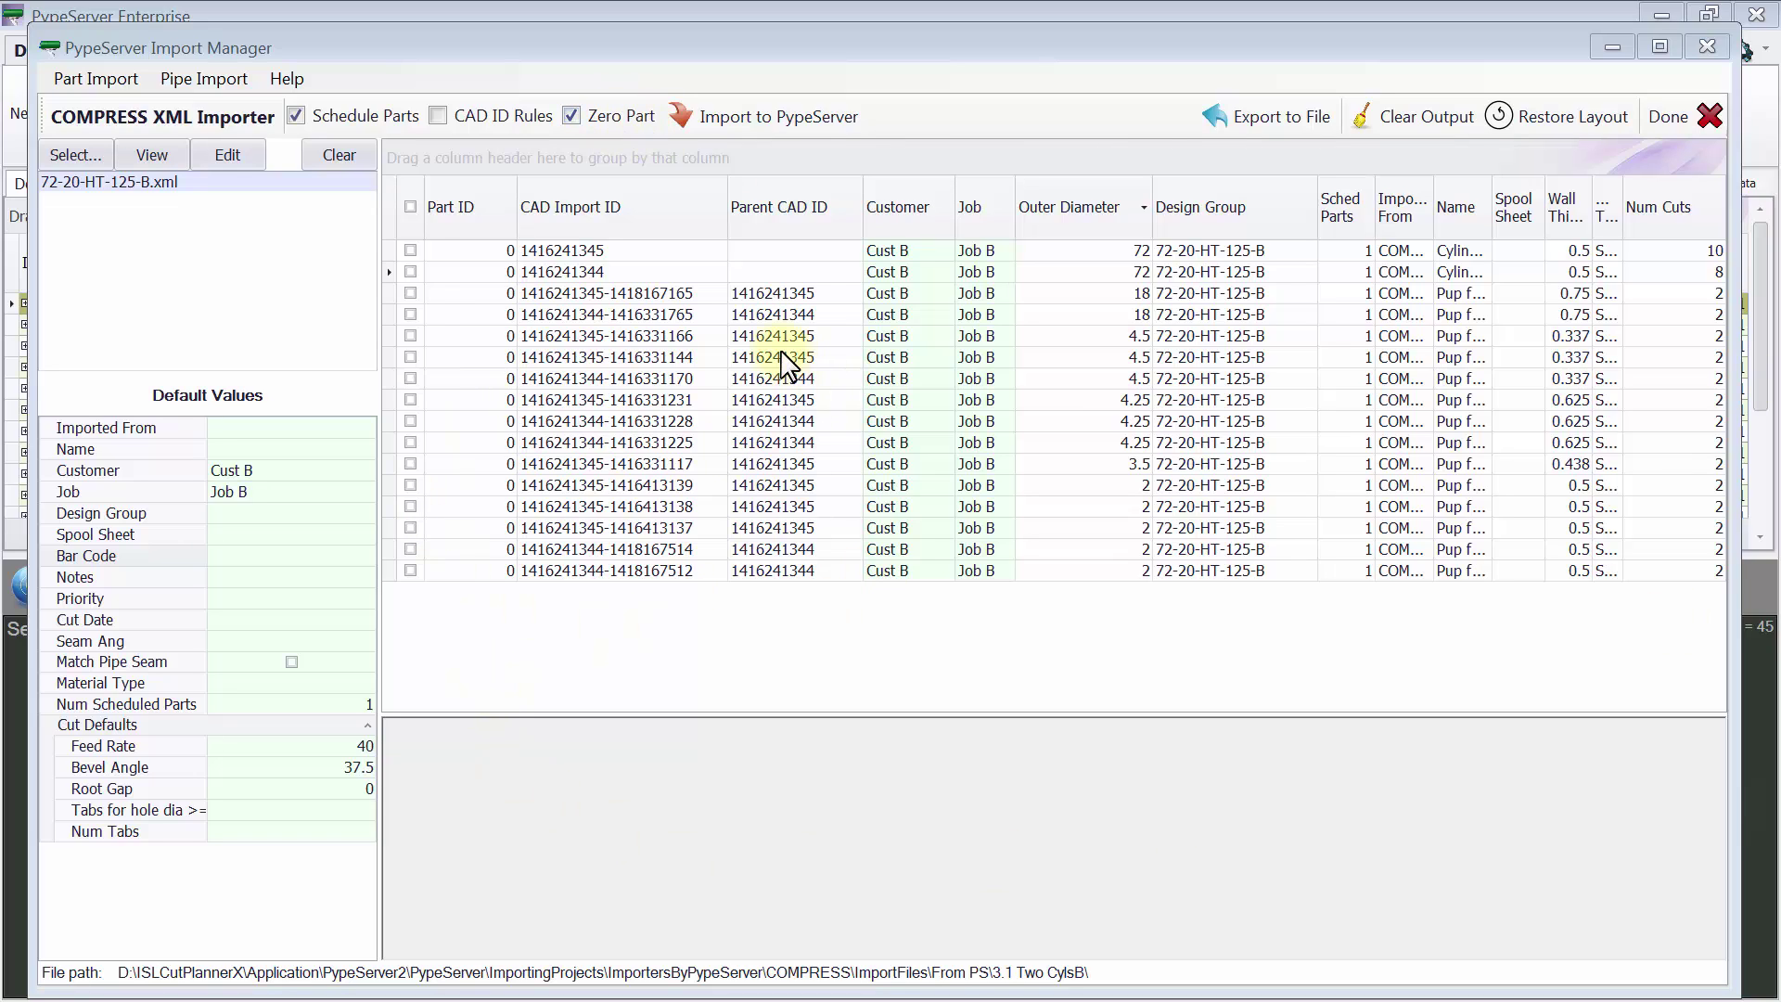
Import only the two 72 outer diameter cylinders from 72-20-HT-125-B.xml with Zero Part turned off, and refresh the designs list
{"action": "left_click", "coordinate": [411, 250]}
{"action": "left_click", "coordinate": [410, 272]}
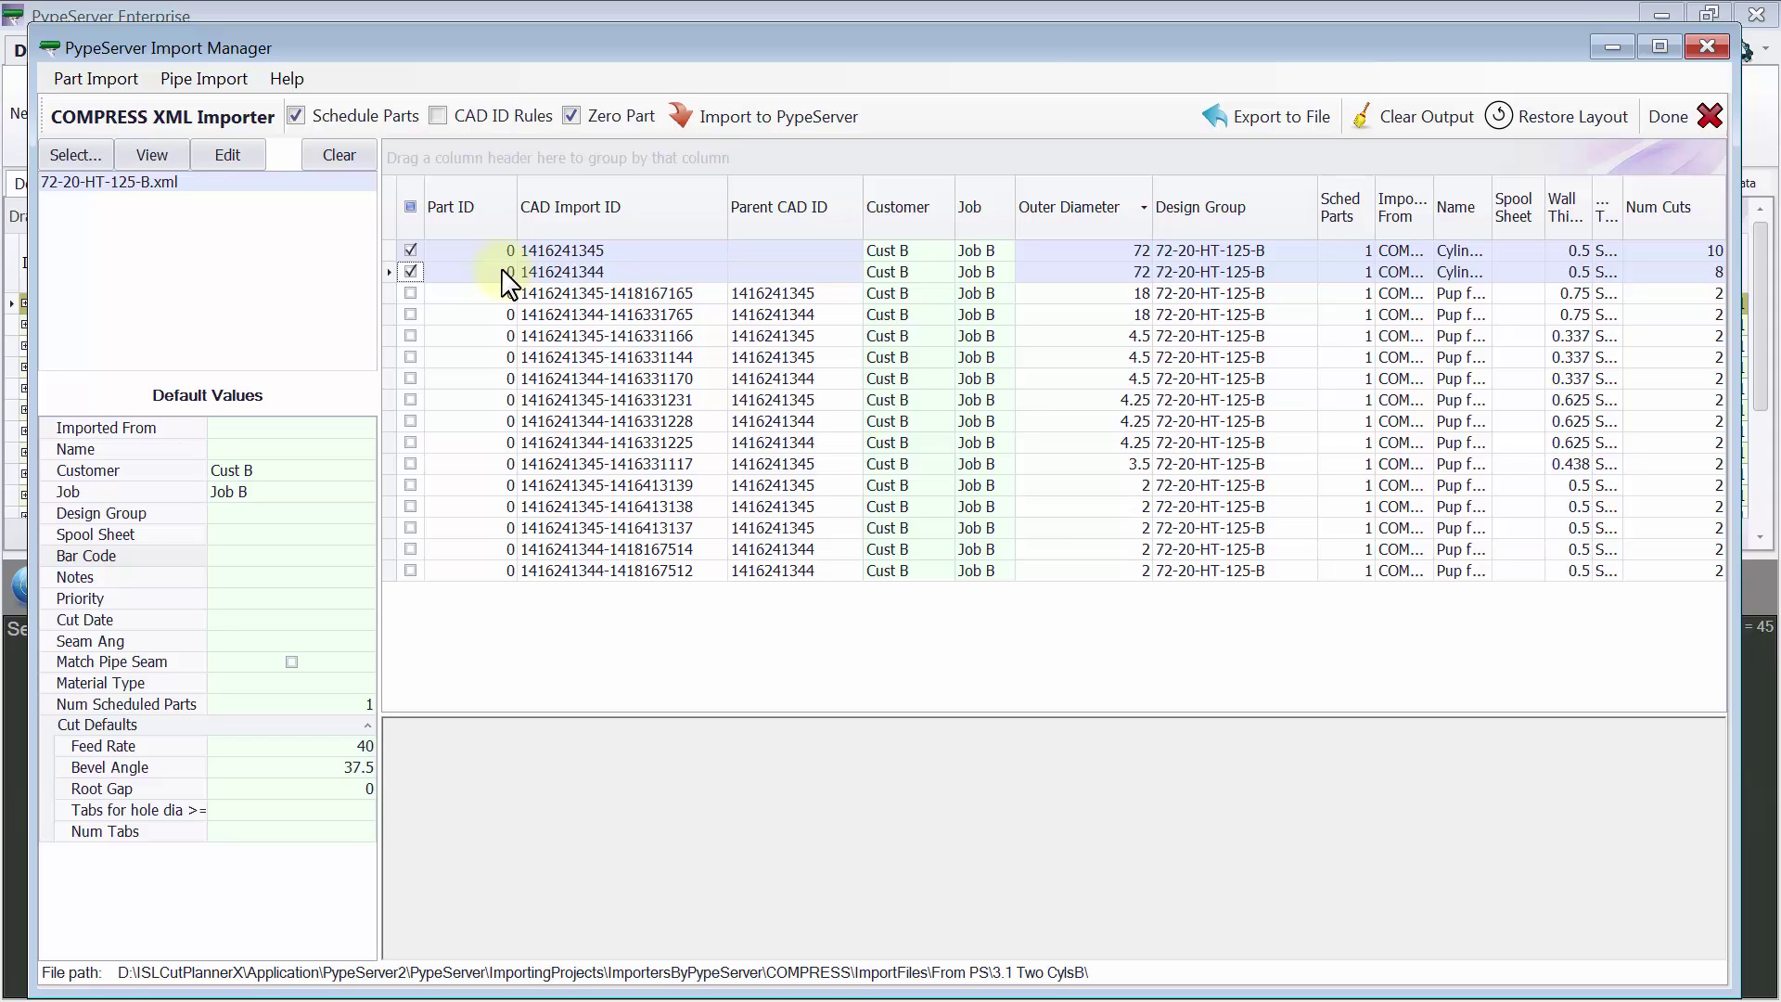
{"action": "left_click", "coordinate": [595, 120]}
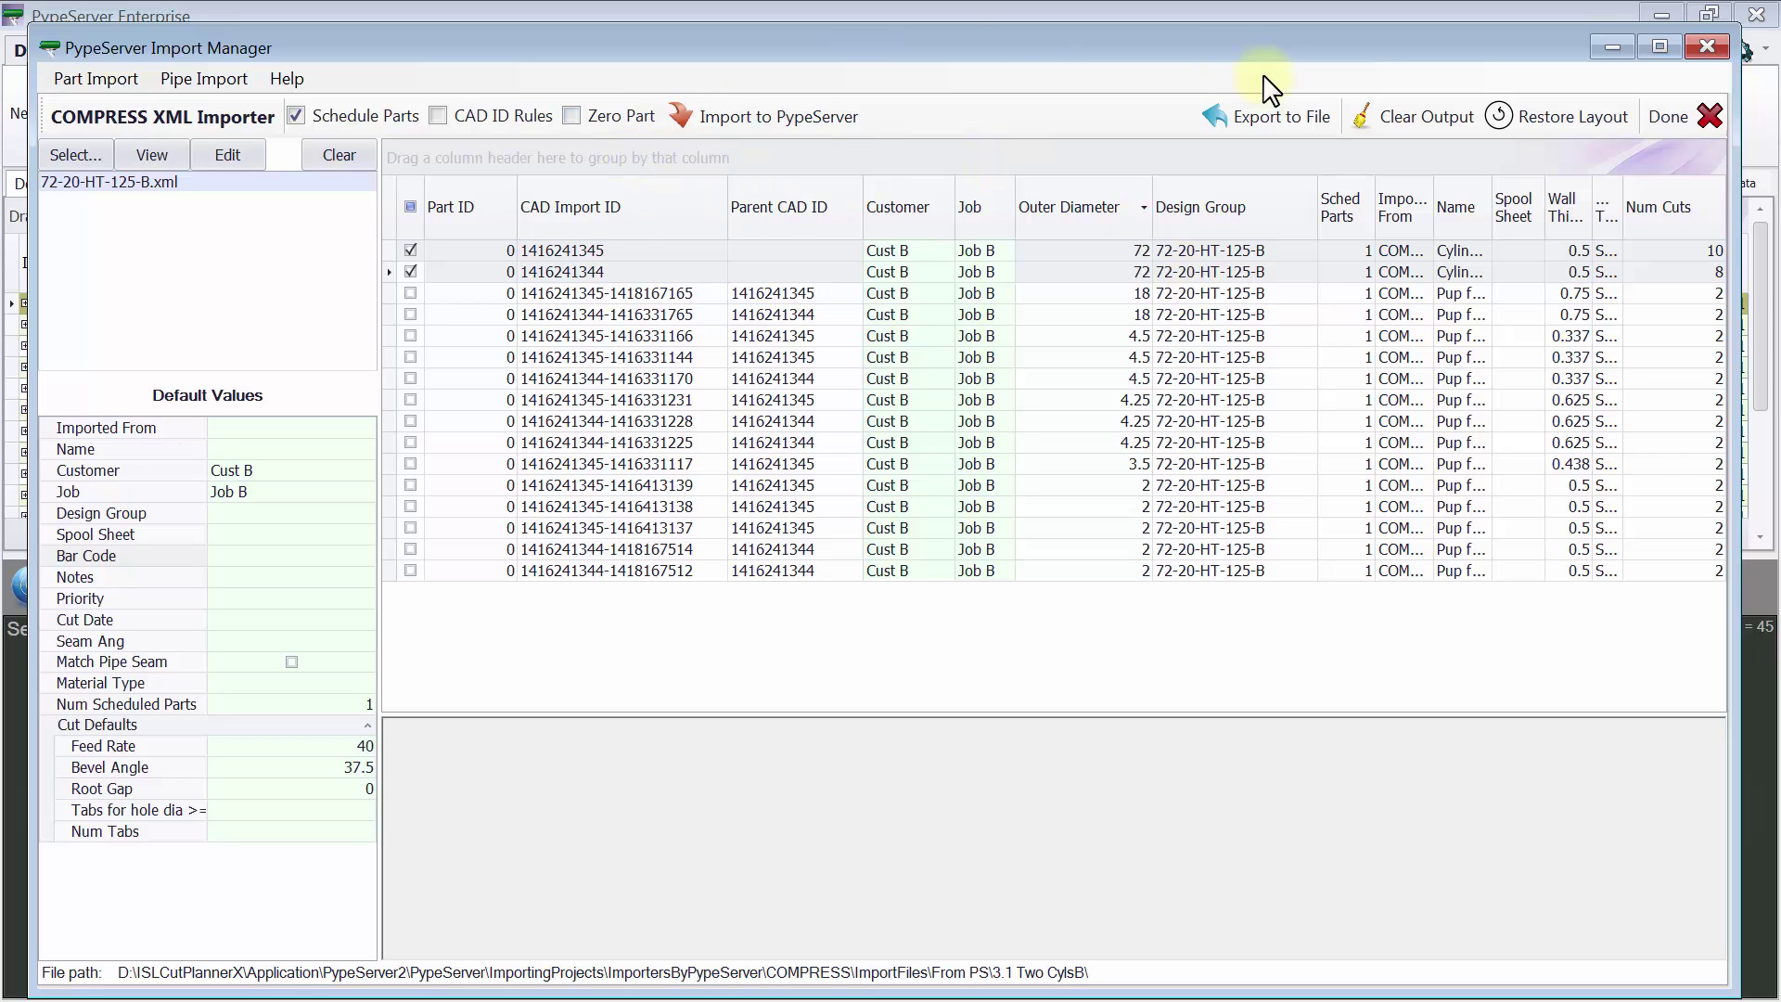
{"action": "left_click", "coordinate": [735, 118]}
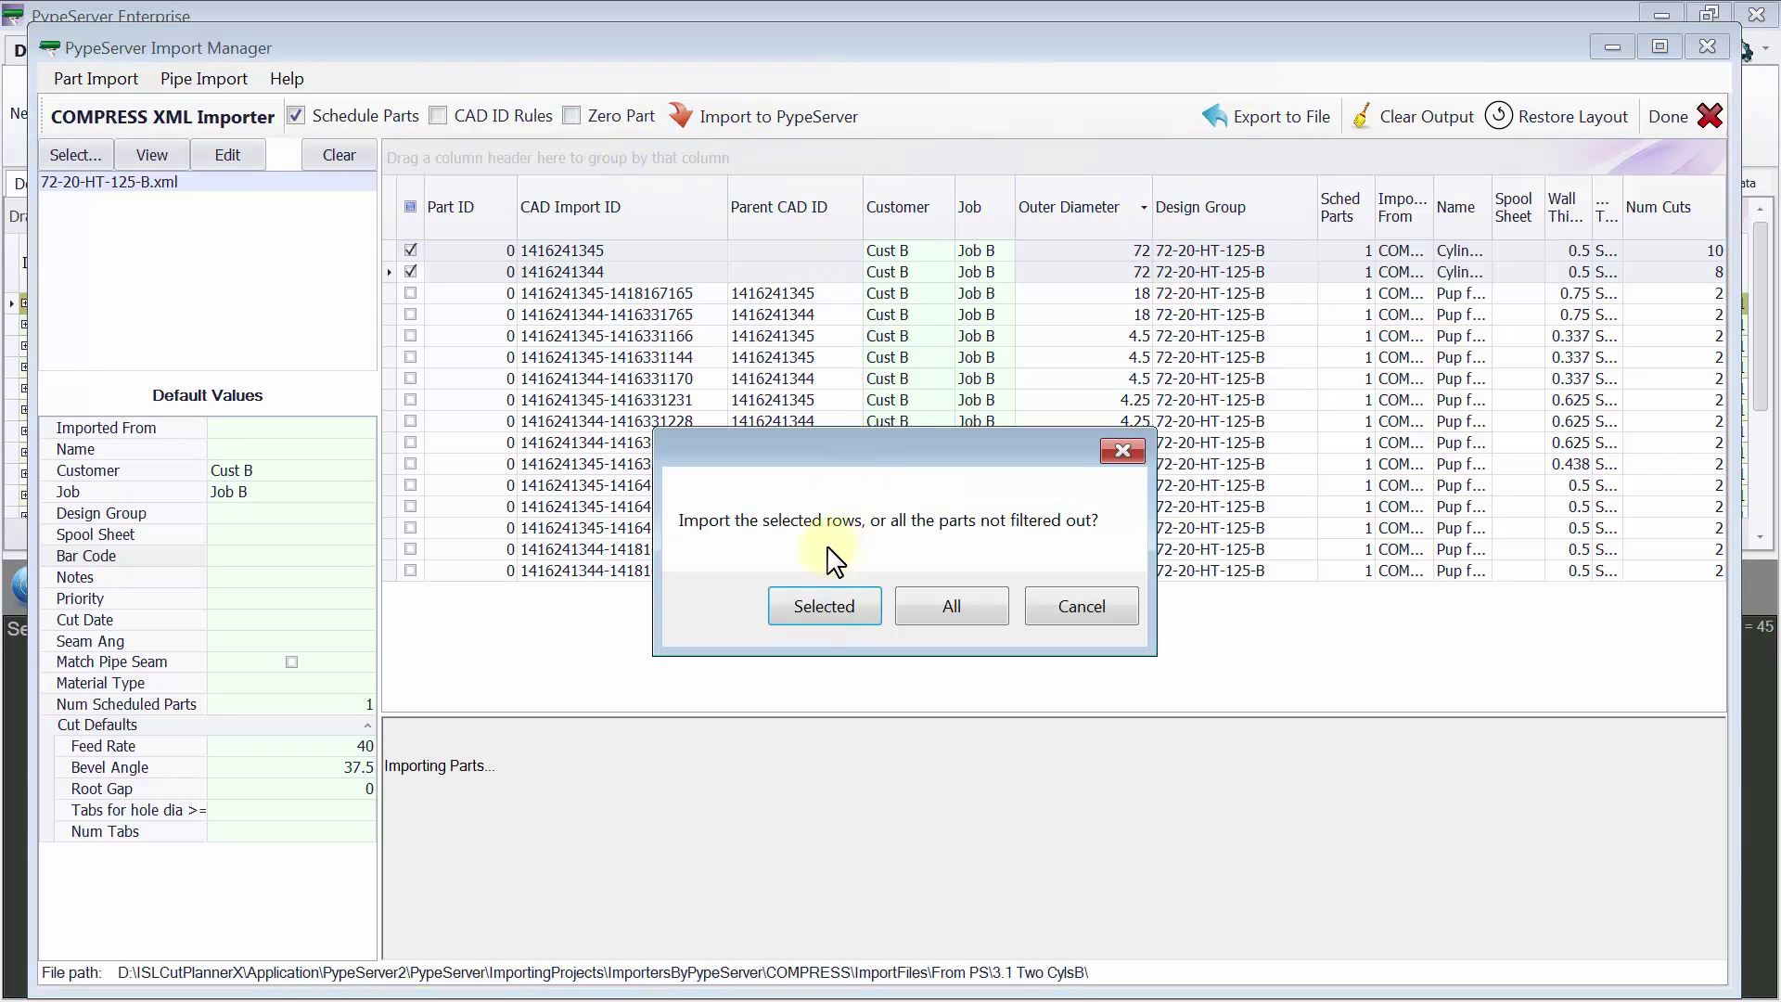
{"action": "key", "text": "Return"}
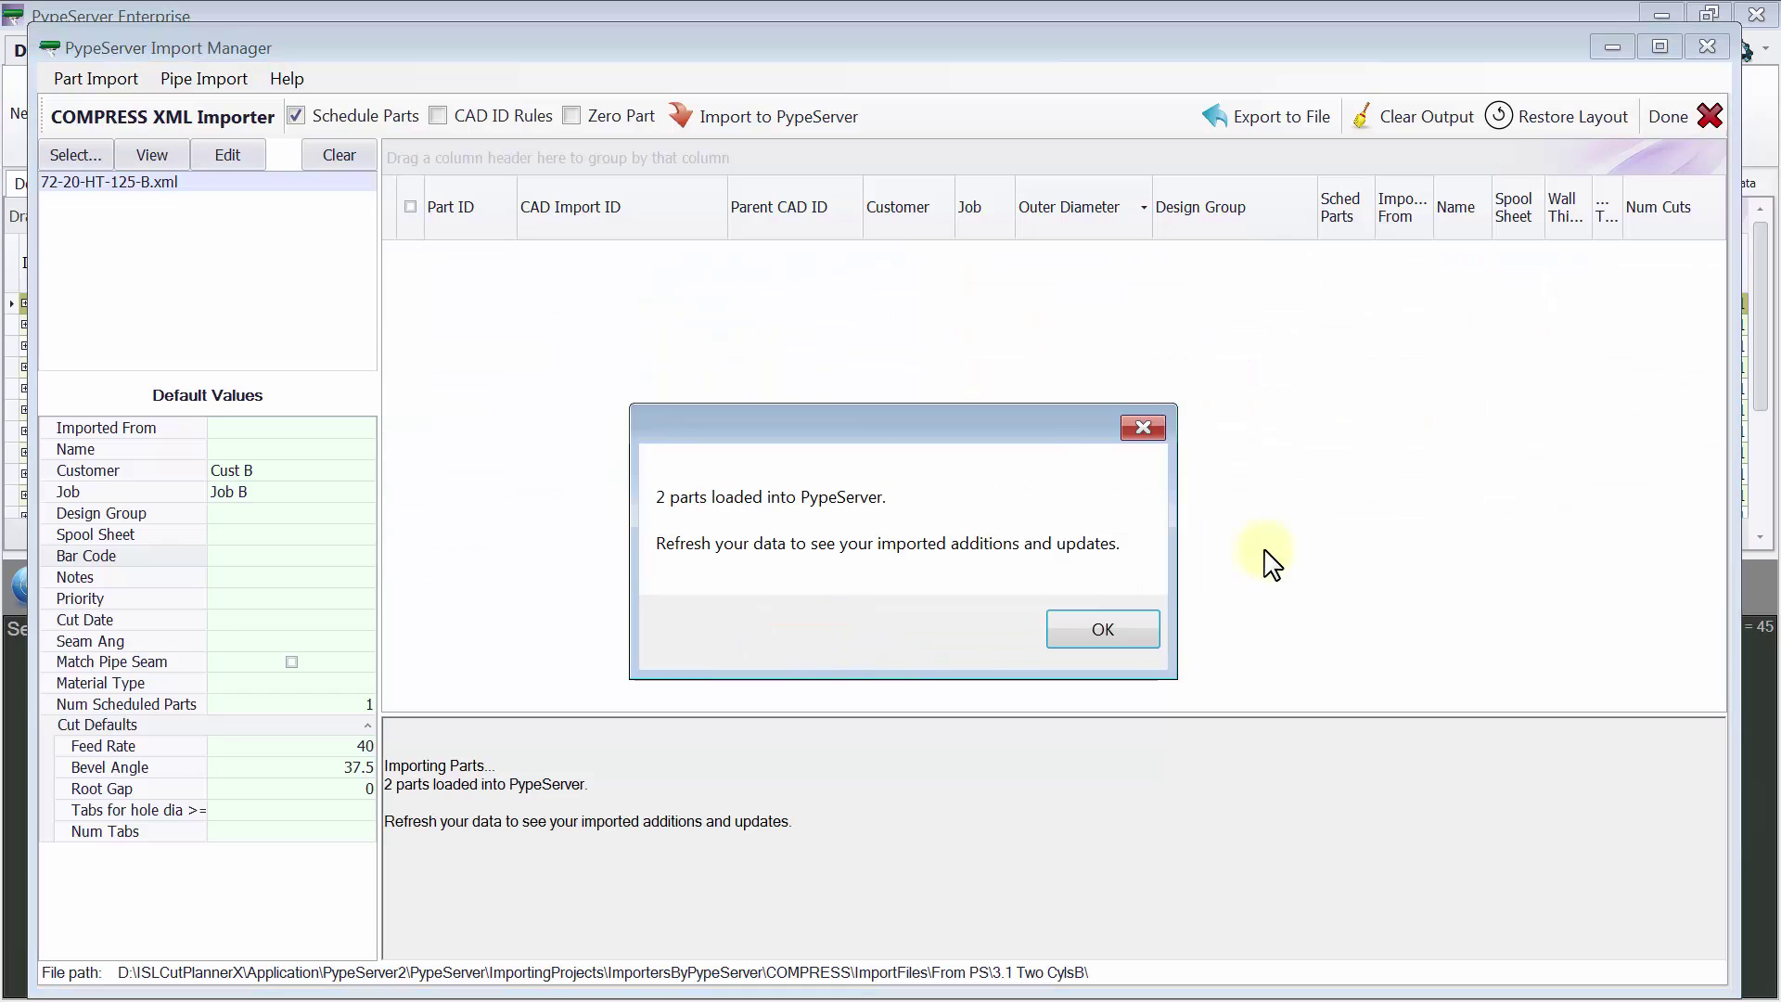
{"action": "left_click", "coordinate": [1137, 626]}
{"action": "left_click", "coordinate": [1164, 104]}
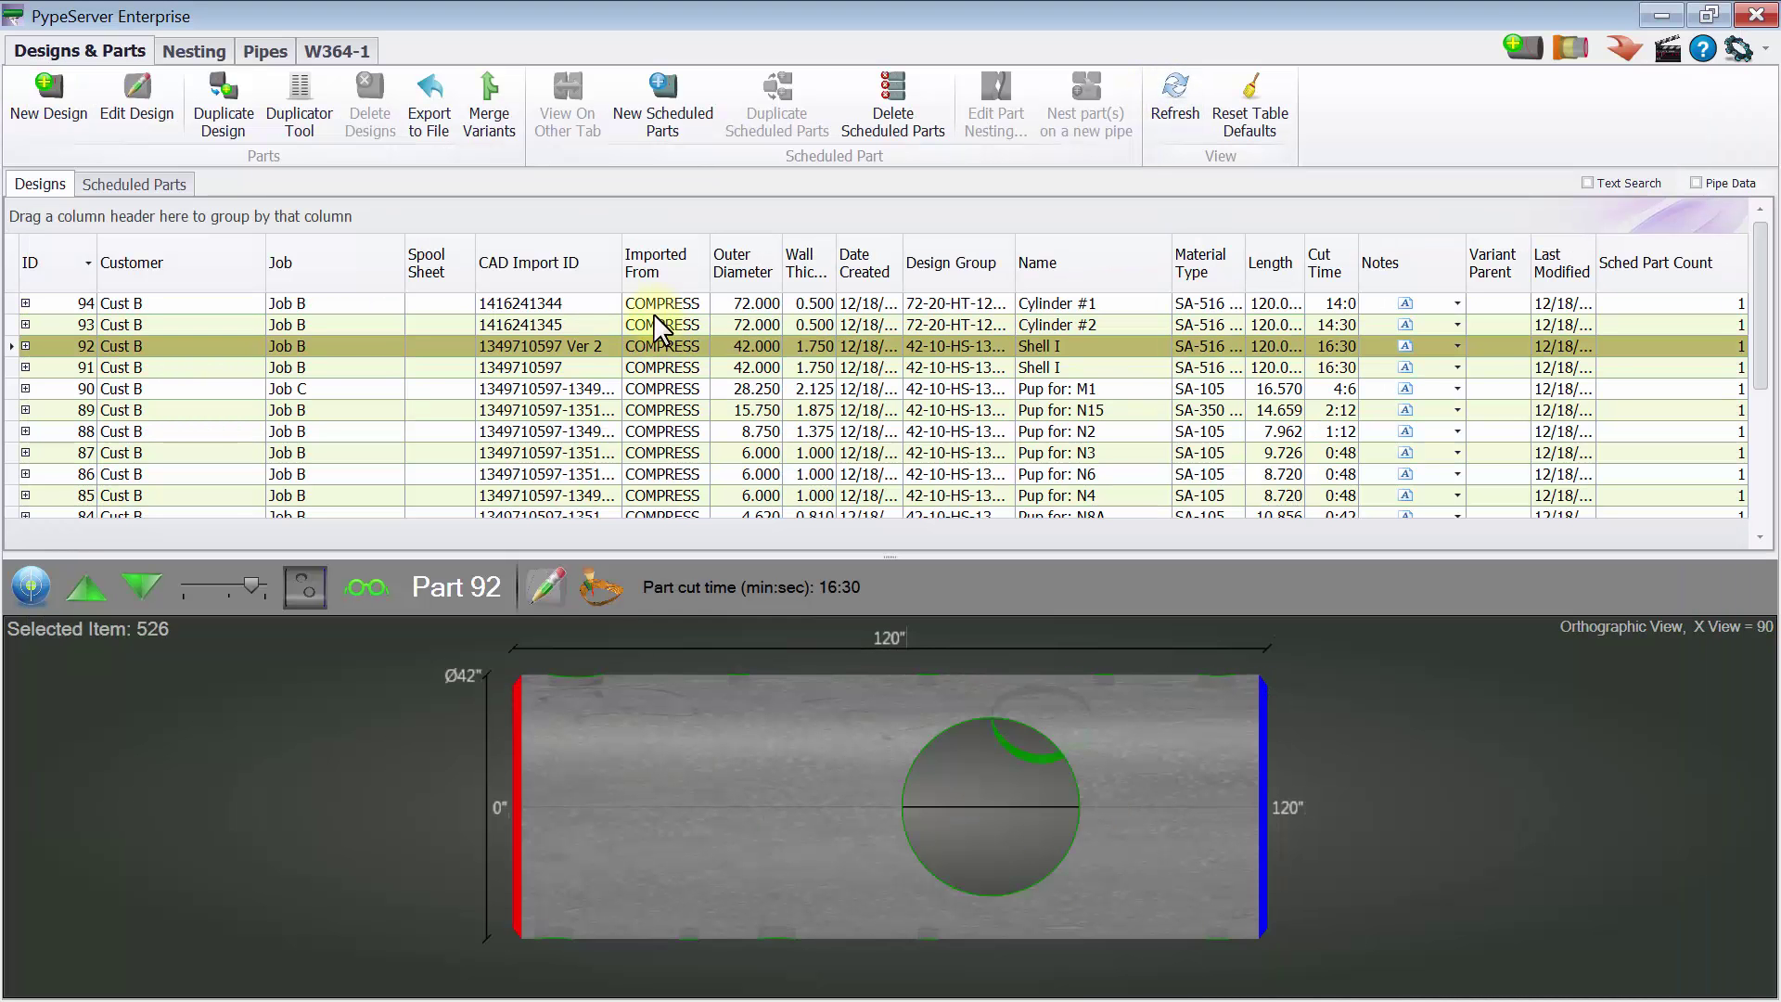
Inspect the imported Cylinder #2 and Cylinder #1 designs, rotating each model in the 3D preview
{"action": "left_click", "coordinate": [721, 324]}
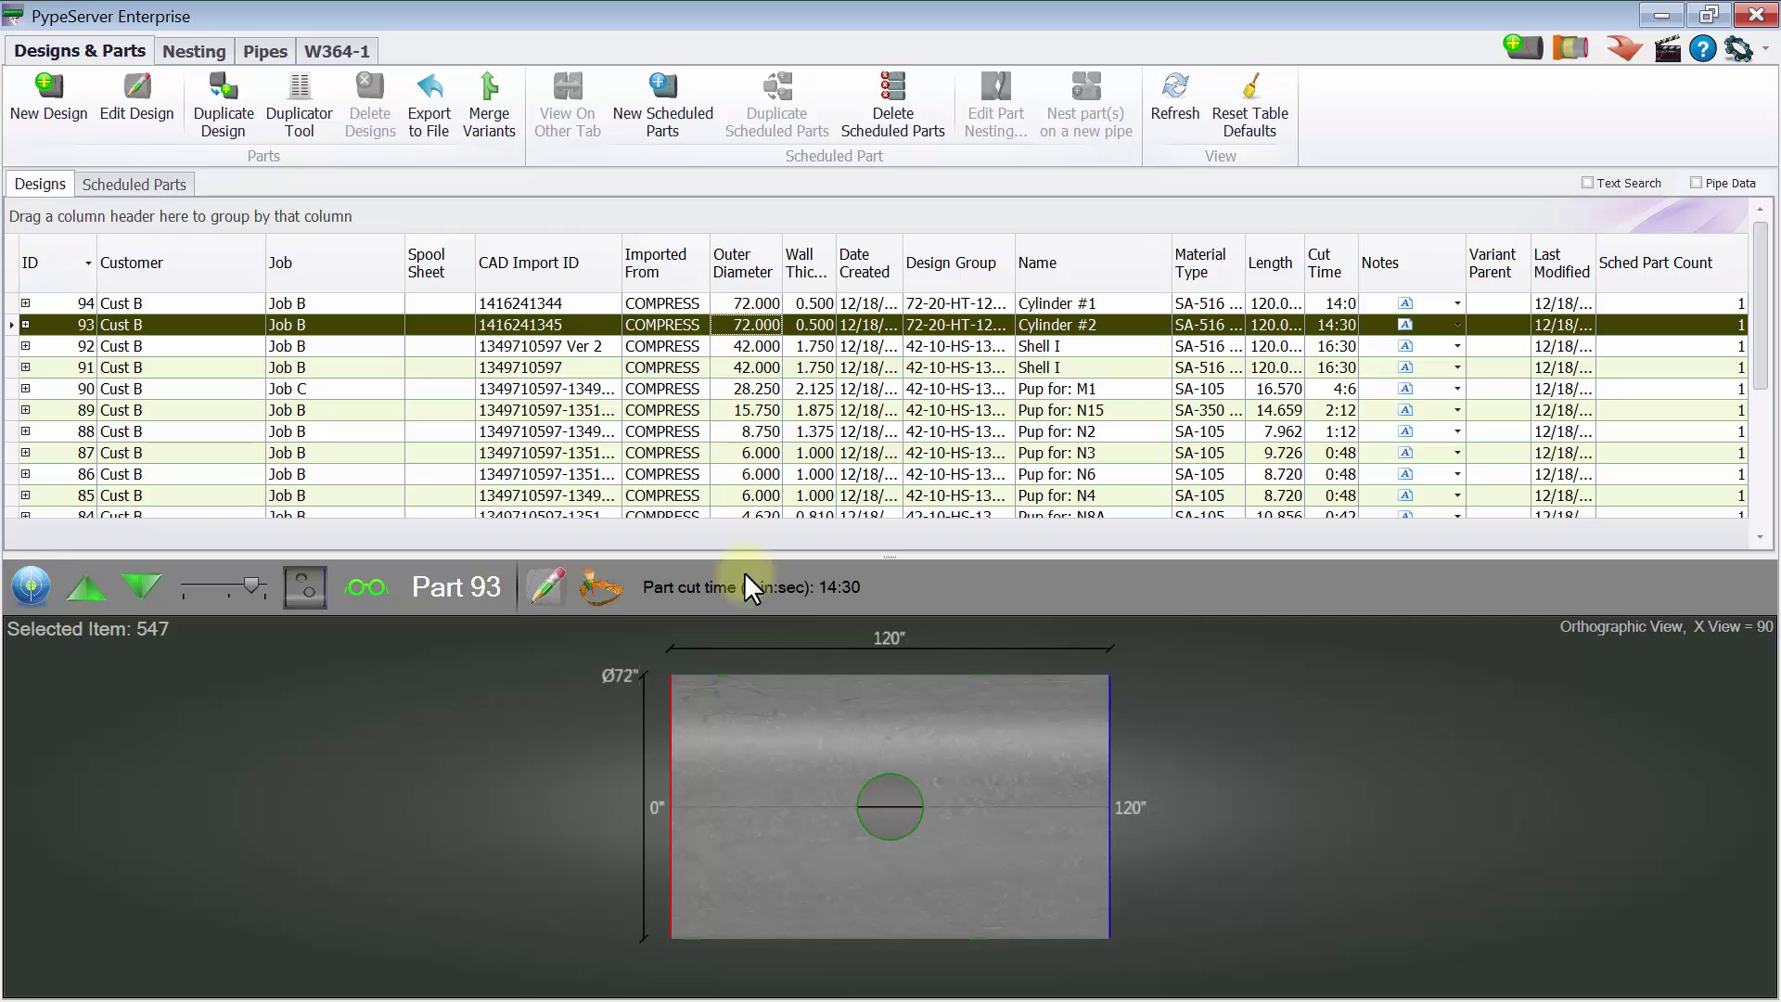
{"action": "left_click_drag", "start_coordinate": [1121, 796], "coordinate": [914, 524]}
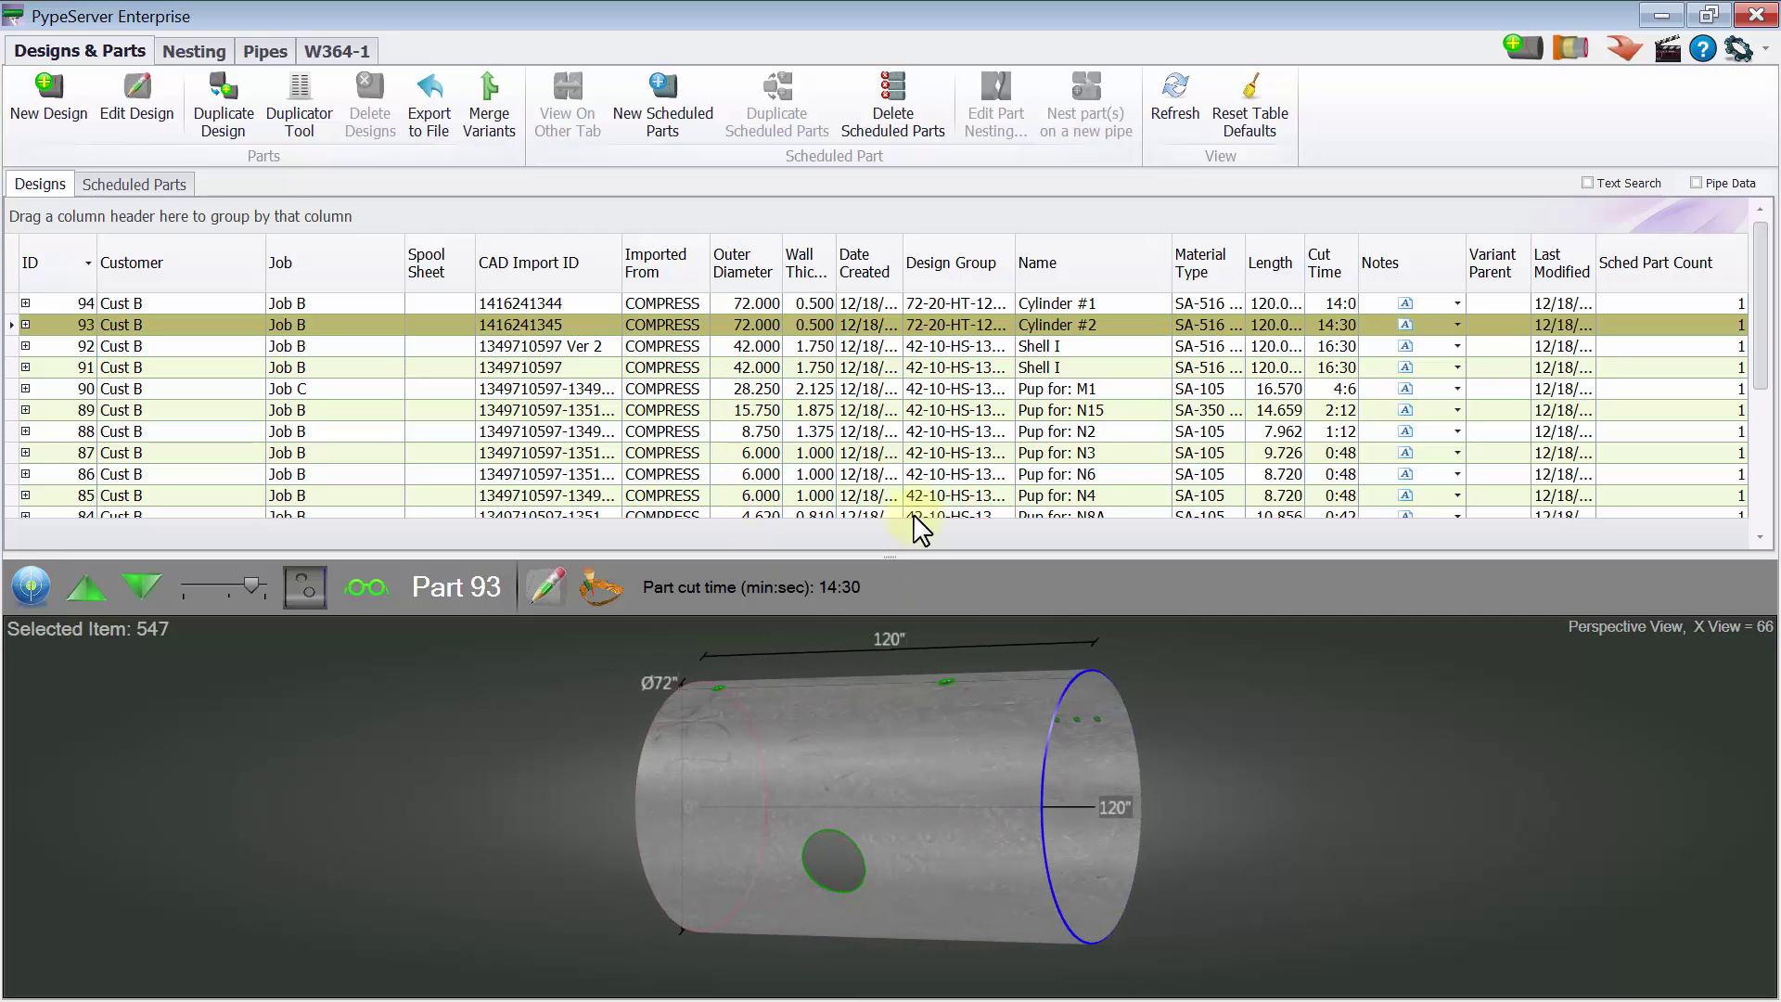
{"action": "left_click", "coordinate": [777, 303]}
{"action": "left_click_drag", "start_coordinate": [907, 715], "coordinate": [761, 786]}
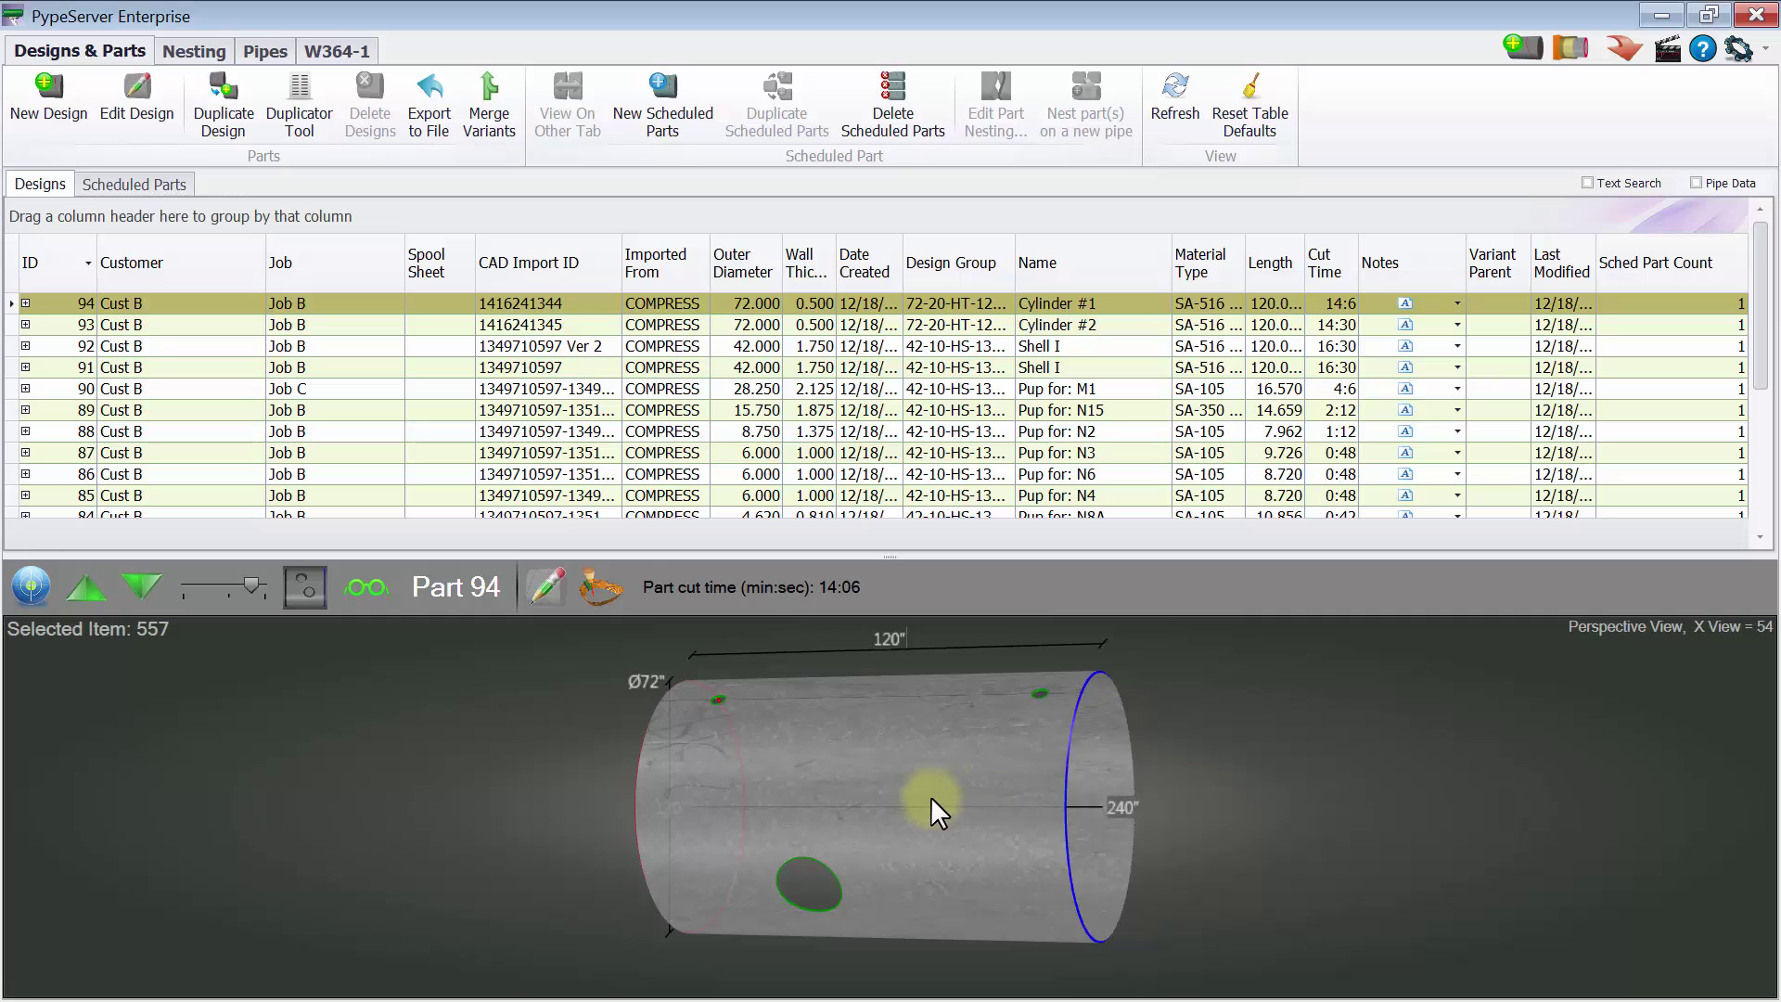
{"action": "left_click_drag", "start_coordinate": [931, 796], "coordinate": [799, 783]}
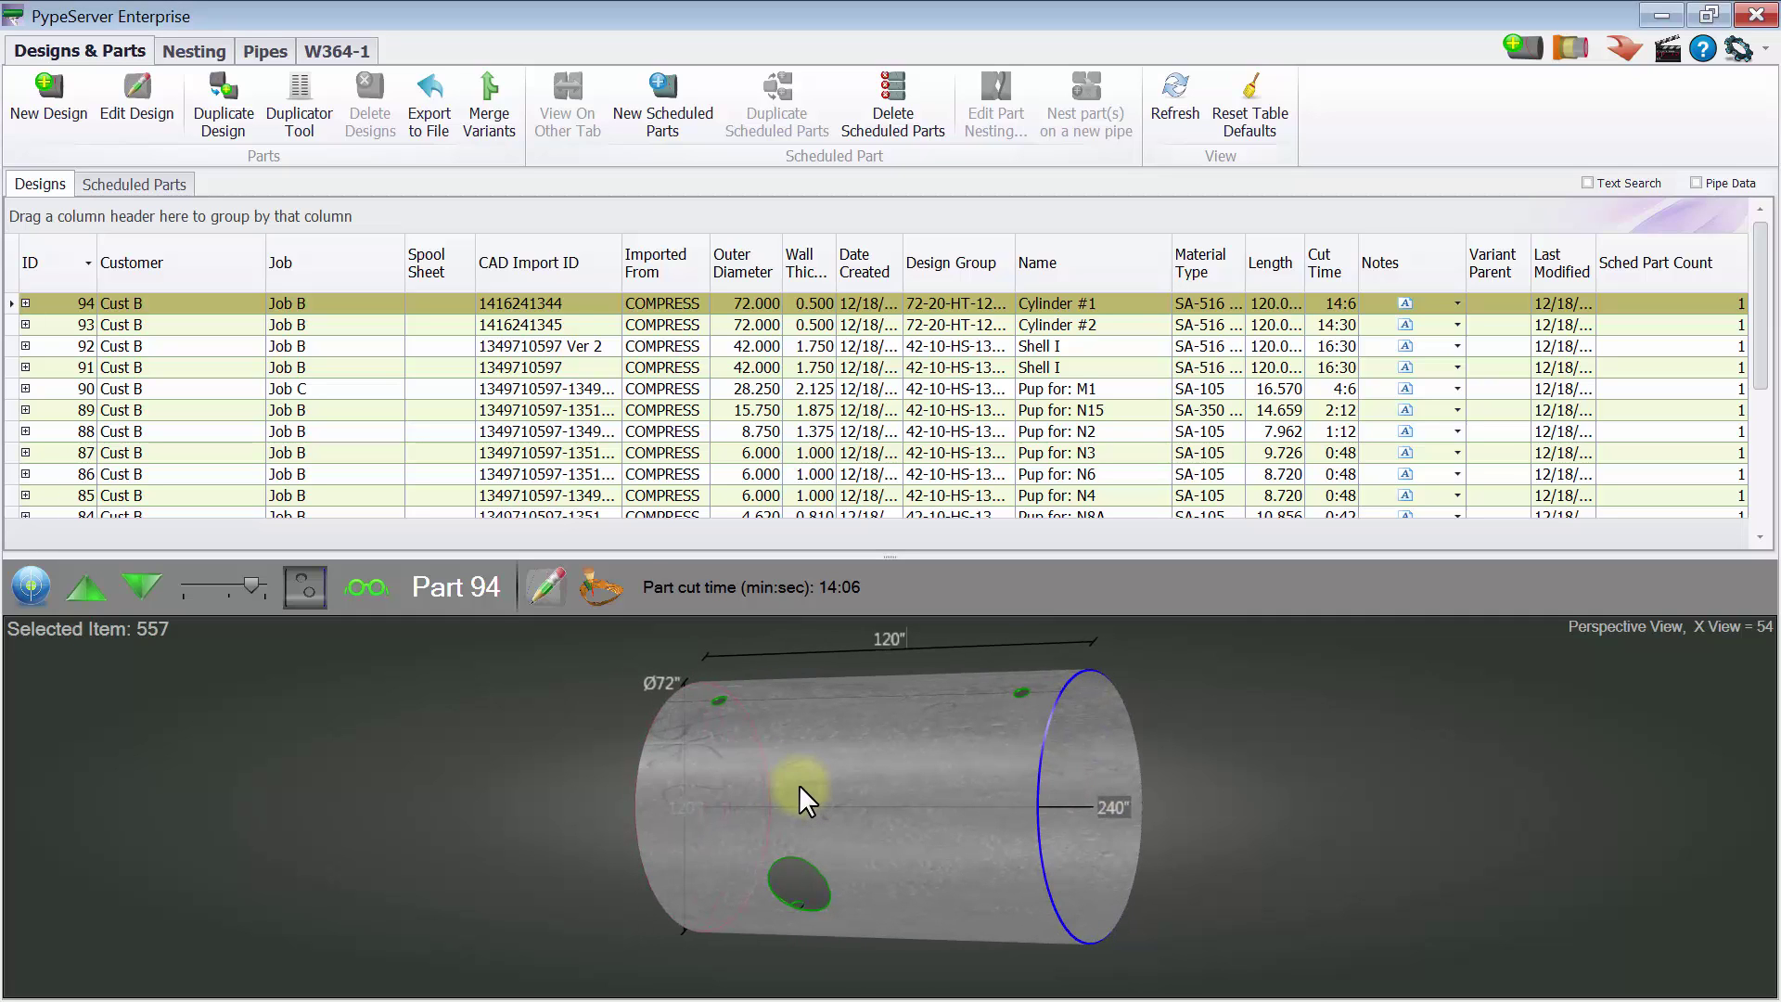
Open the Cylinder #1 design for editing and shift the whole part so its left cut sits at absolute position 0
{"action": "left_click", "coordinate": [137, 109]}
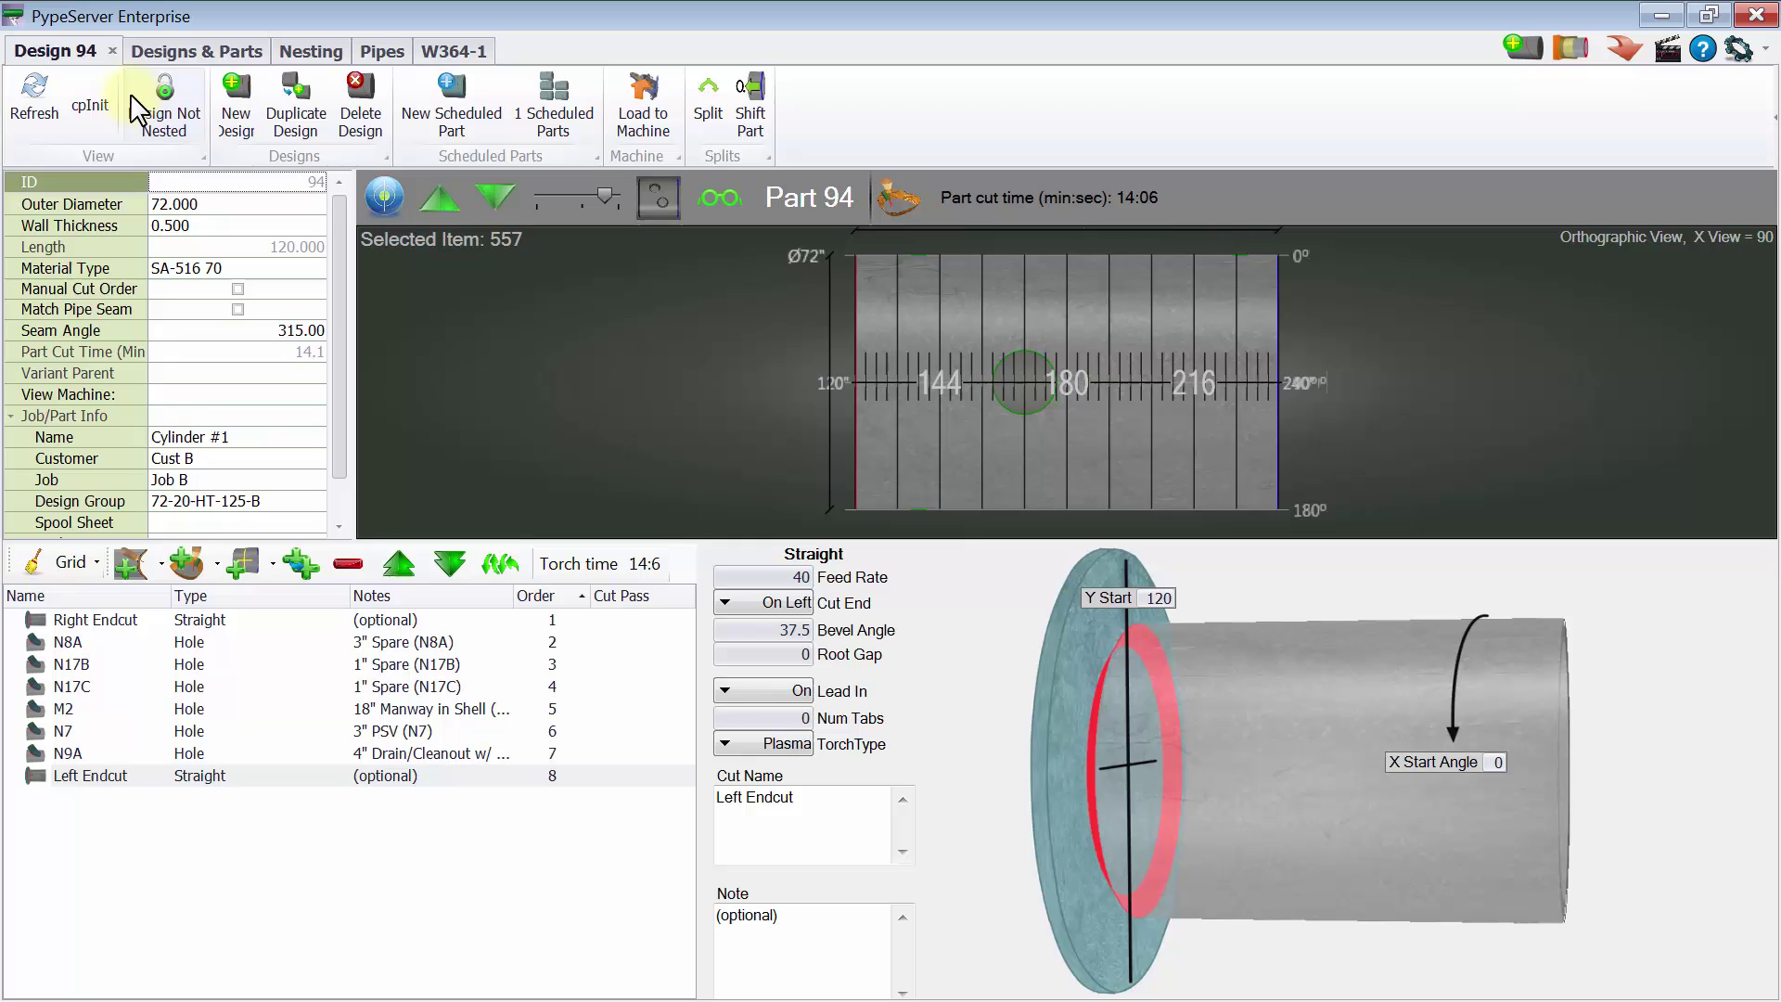
{"action": "left_click", "coordinate": [1121, 336]}
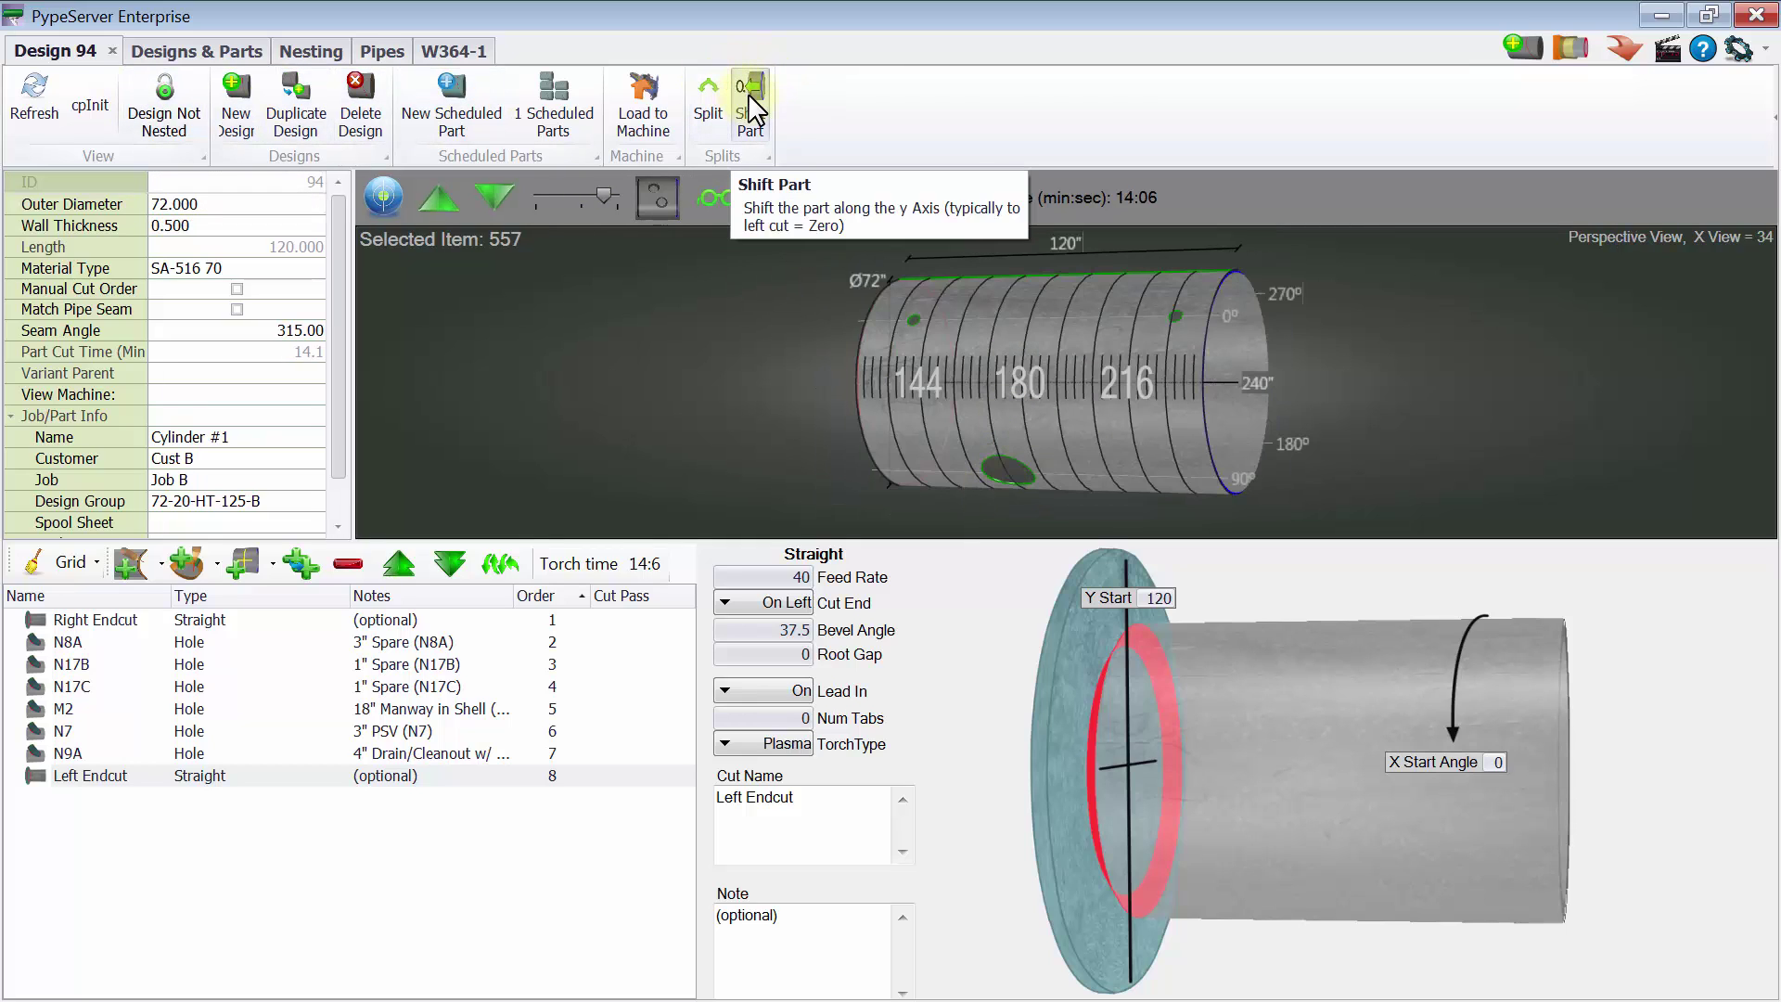
{"action": "left_click", "coordinate": [753, 104]}
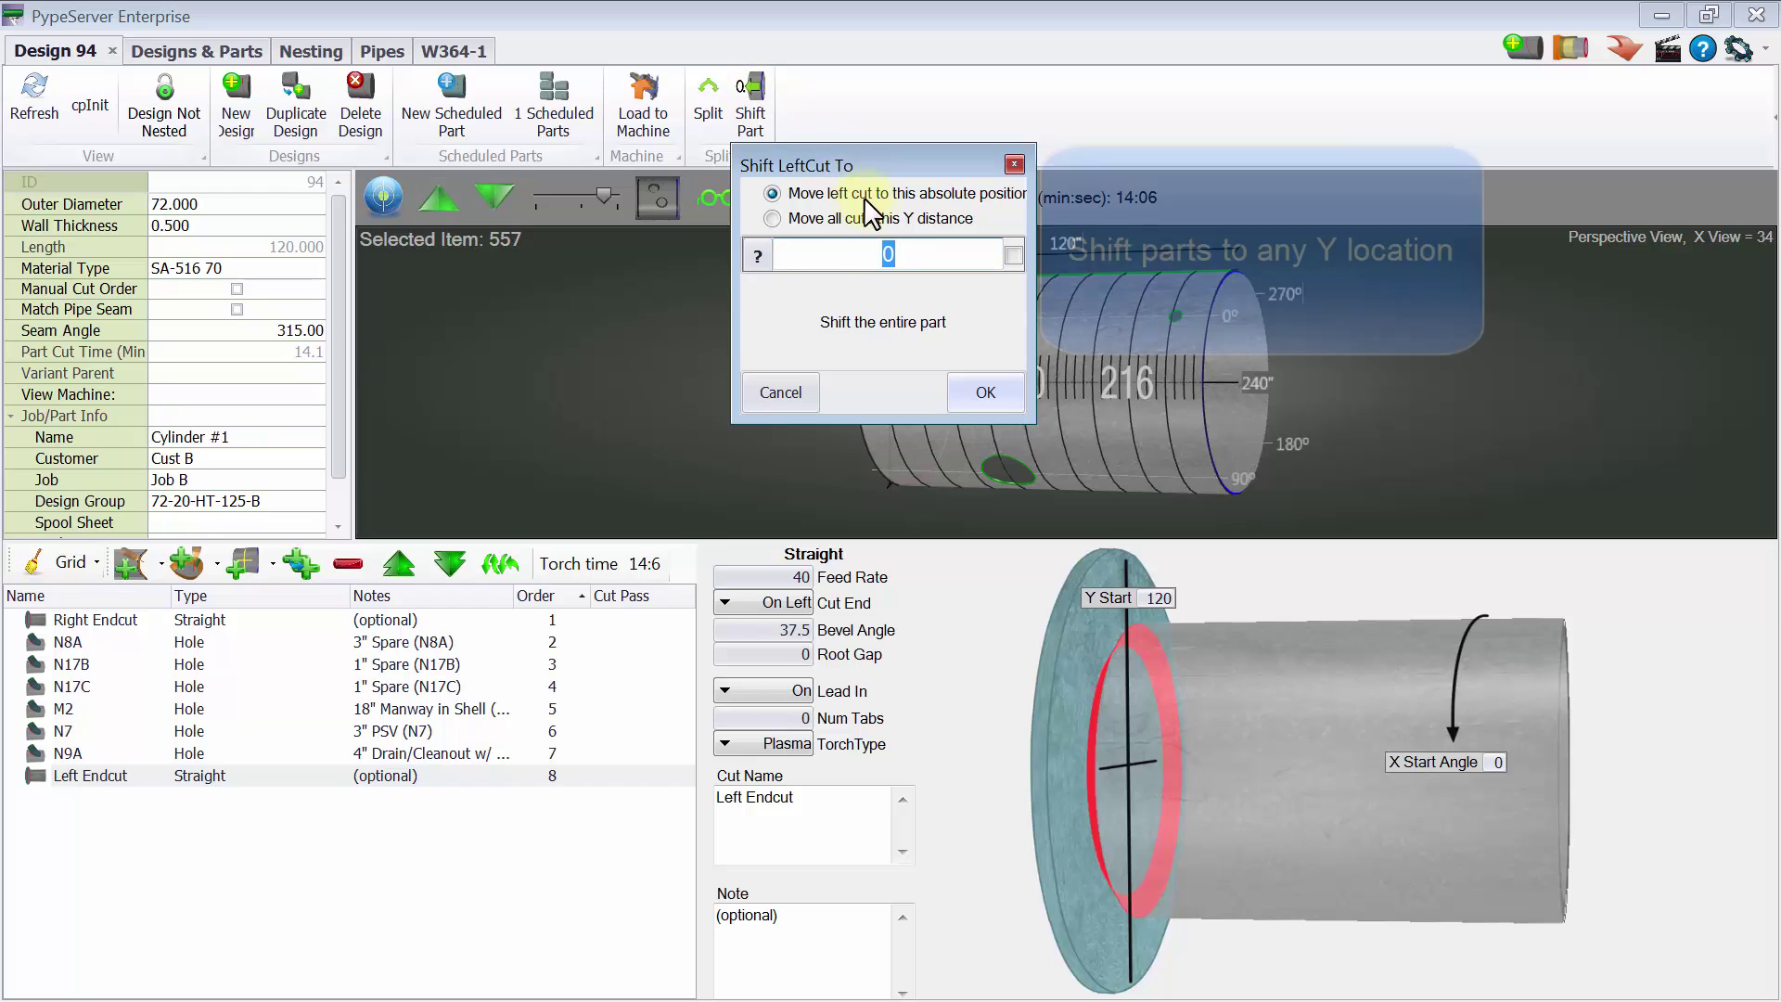
{"action": "key", "text": "Return"}
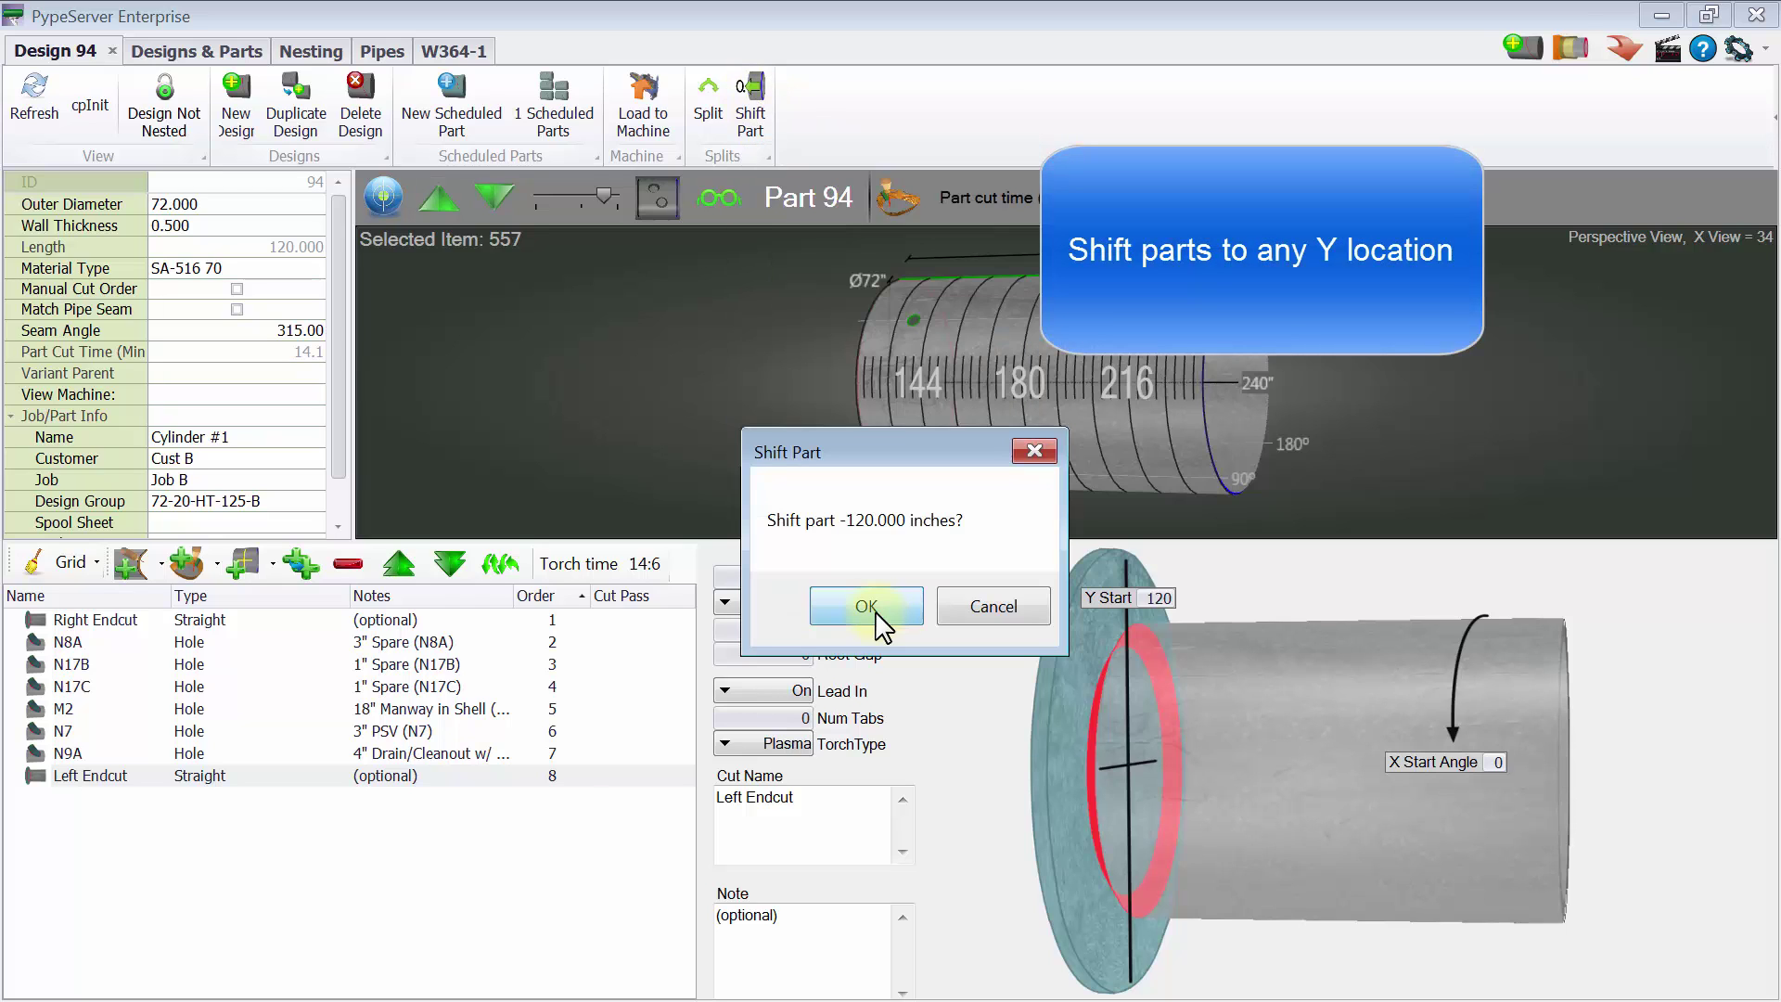
{"action": "left_click", "coordinate": [875, 606]}
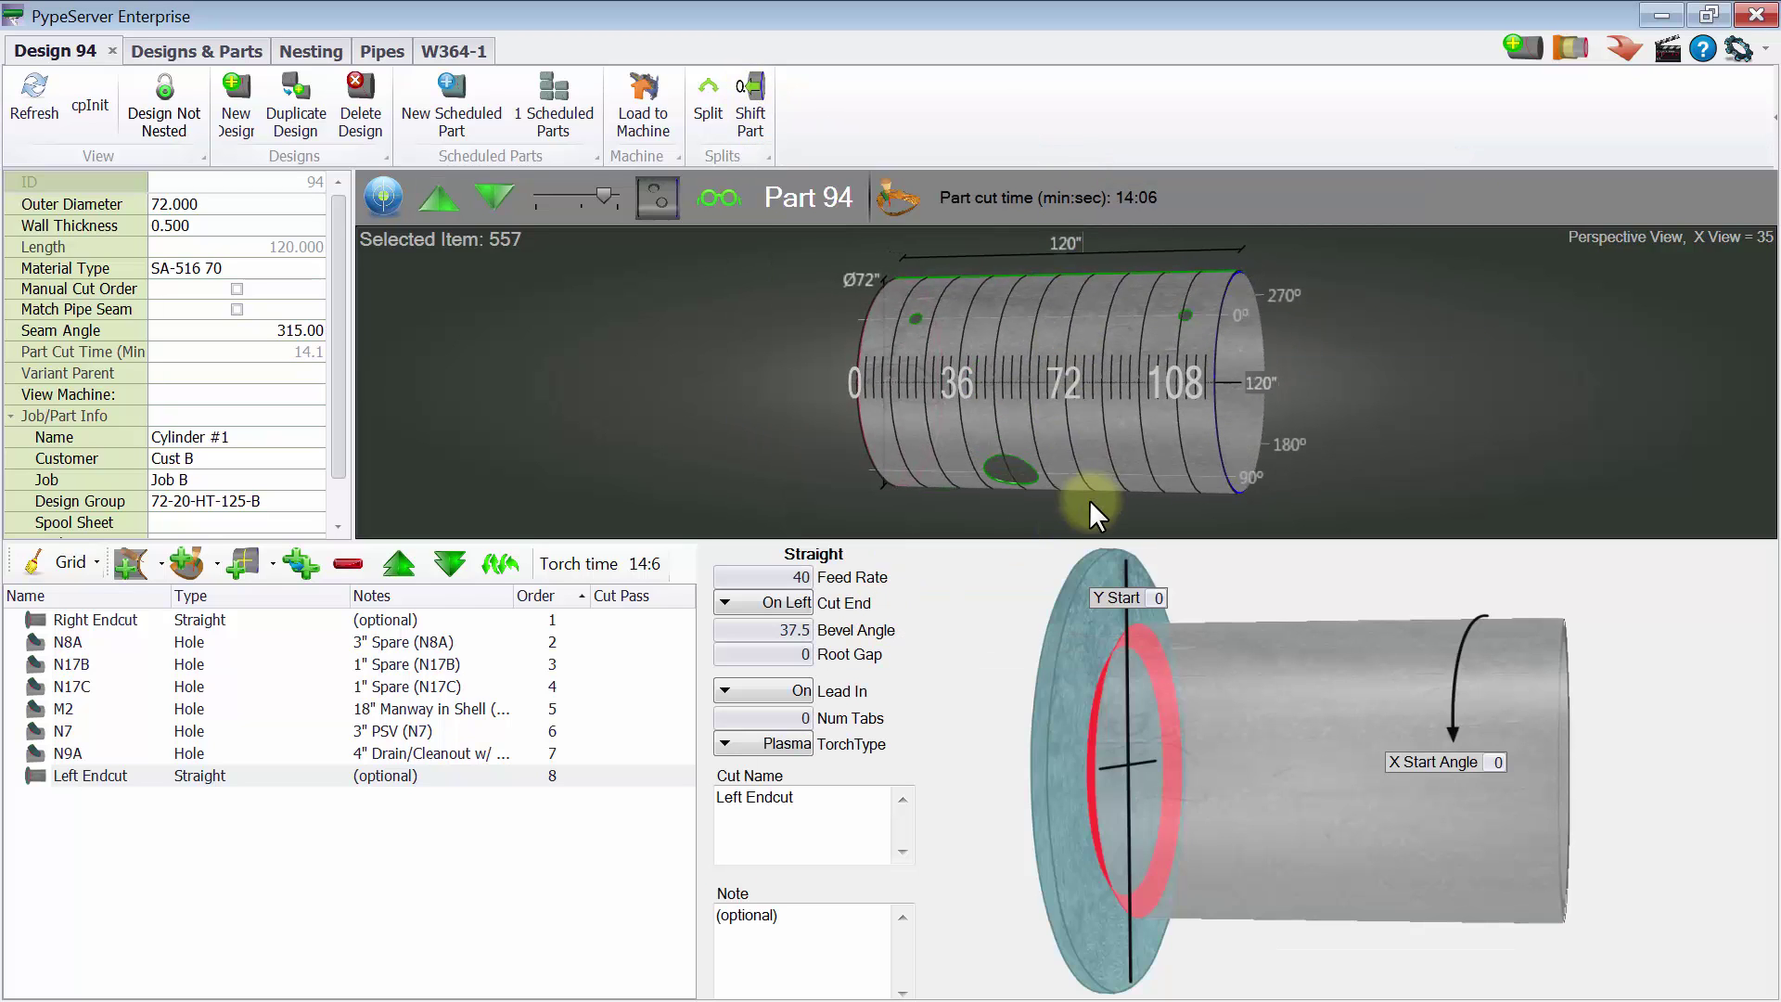
{"action": "mouse_move", "coordinate": [995, 313]}
{"action": "left_mouse_down"}
{"action": "mouse_move", "coordinate": [1162, 330]}
{"action": "mouse_move", "coordinate": [974, 334]}
{"action": "left_mouse_up"}
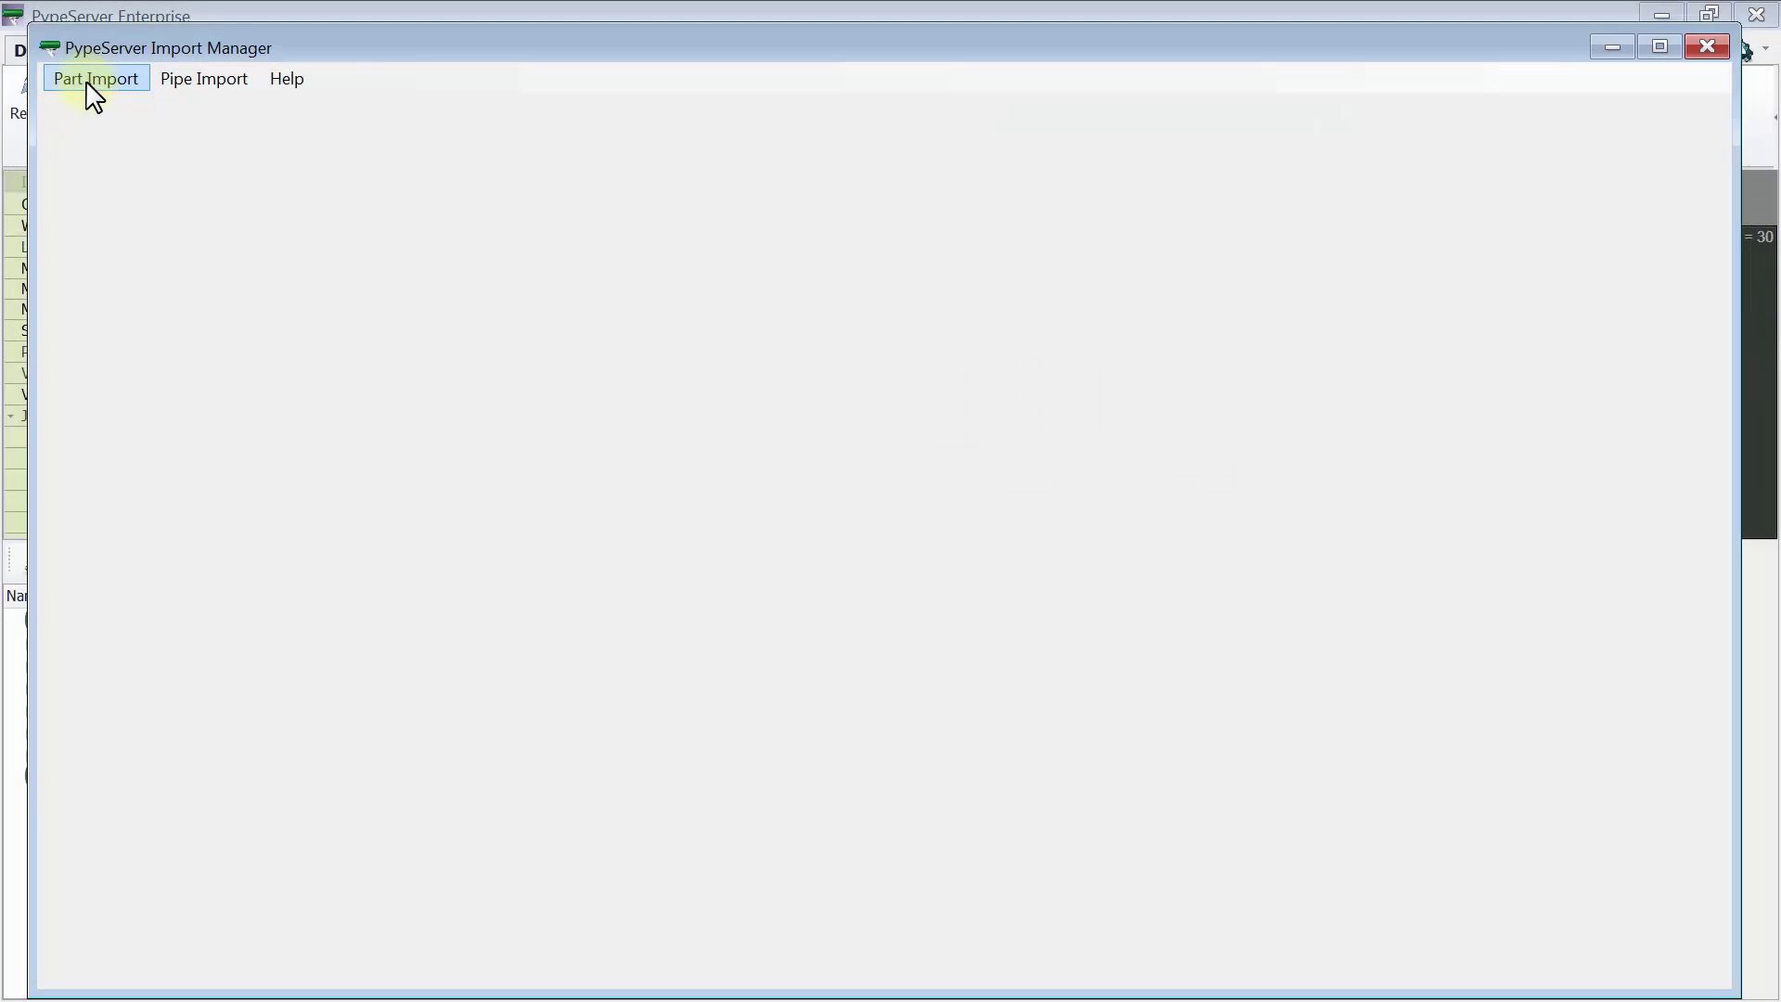
Load 000999.PCD, 020101.PCD and 020102.PCD into the Acorn XML importer and import their parts with Schedule Parts off and CAD ID Rules on
{"action": "left_click", "coordinate": [95, 79]}
{"action": "left_click", "coordinate": [100, 131]}
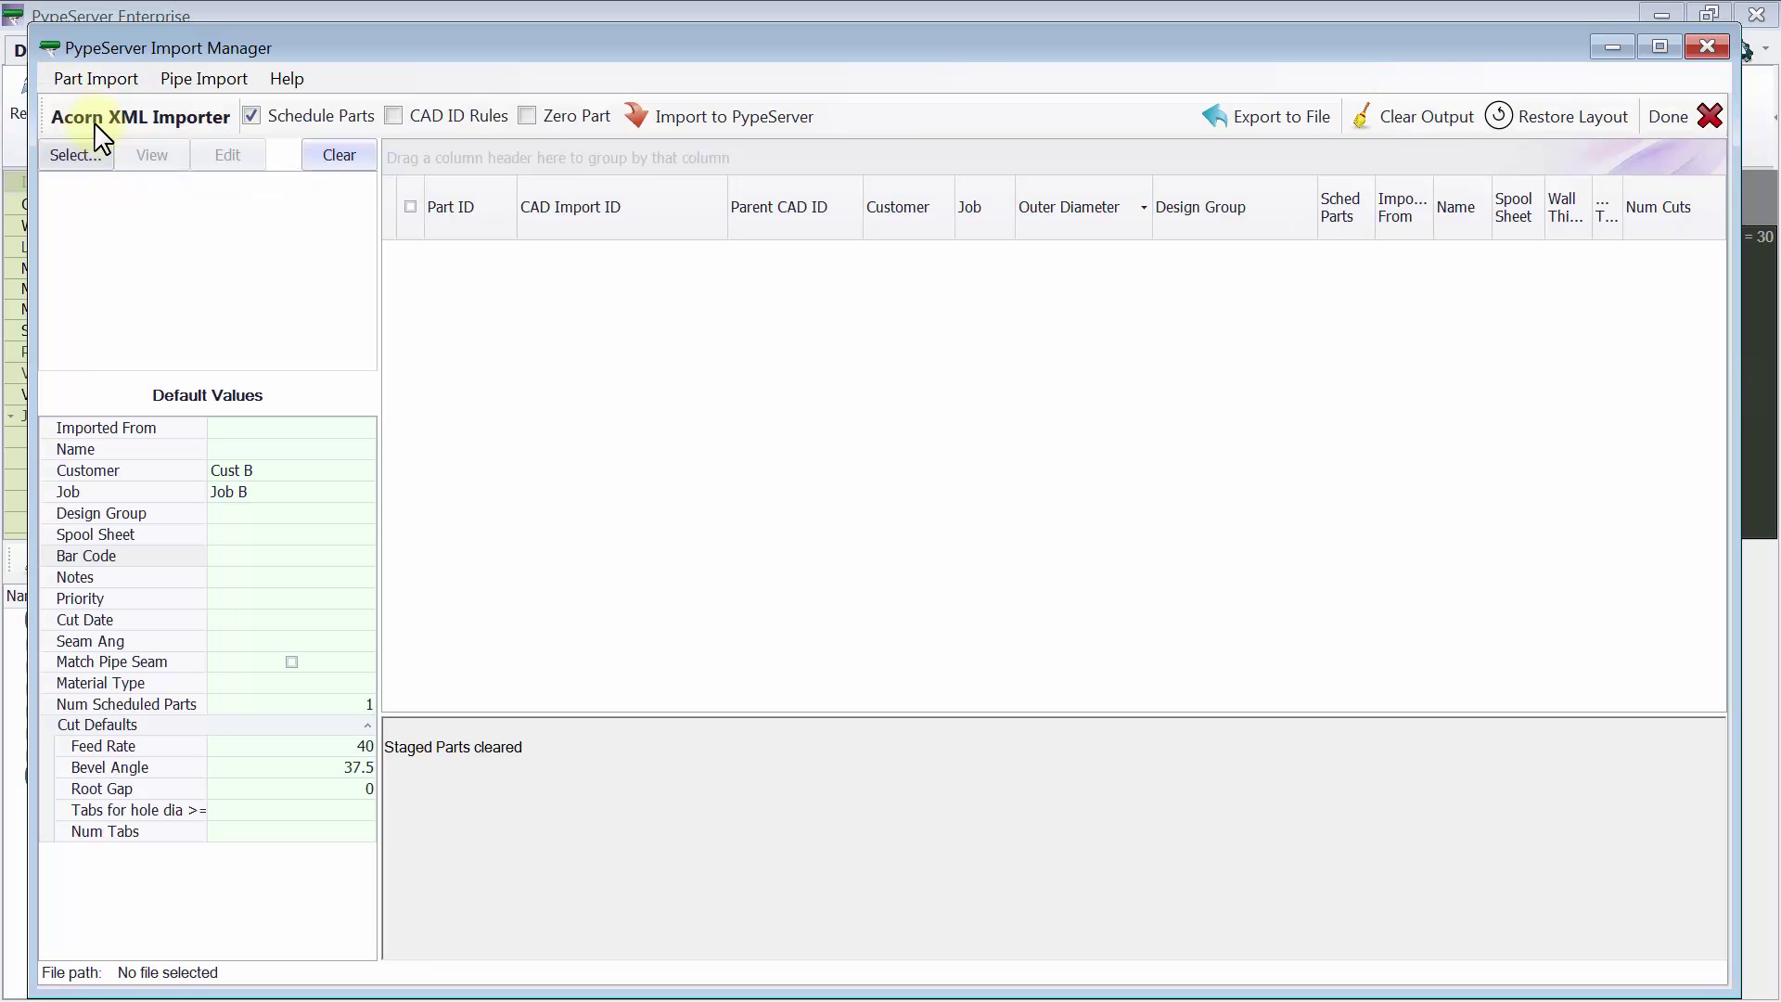
{"action": "left_click", "coordinate": [78, 156]}
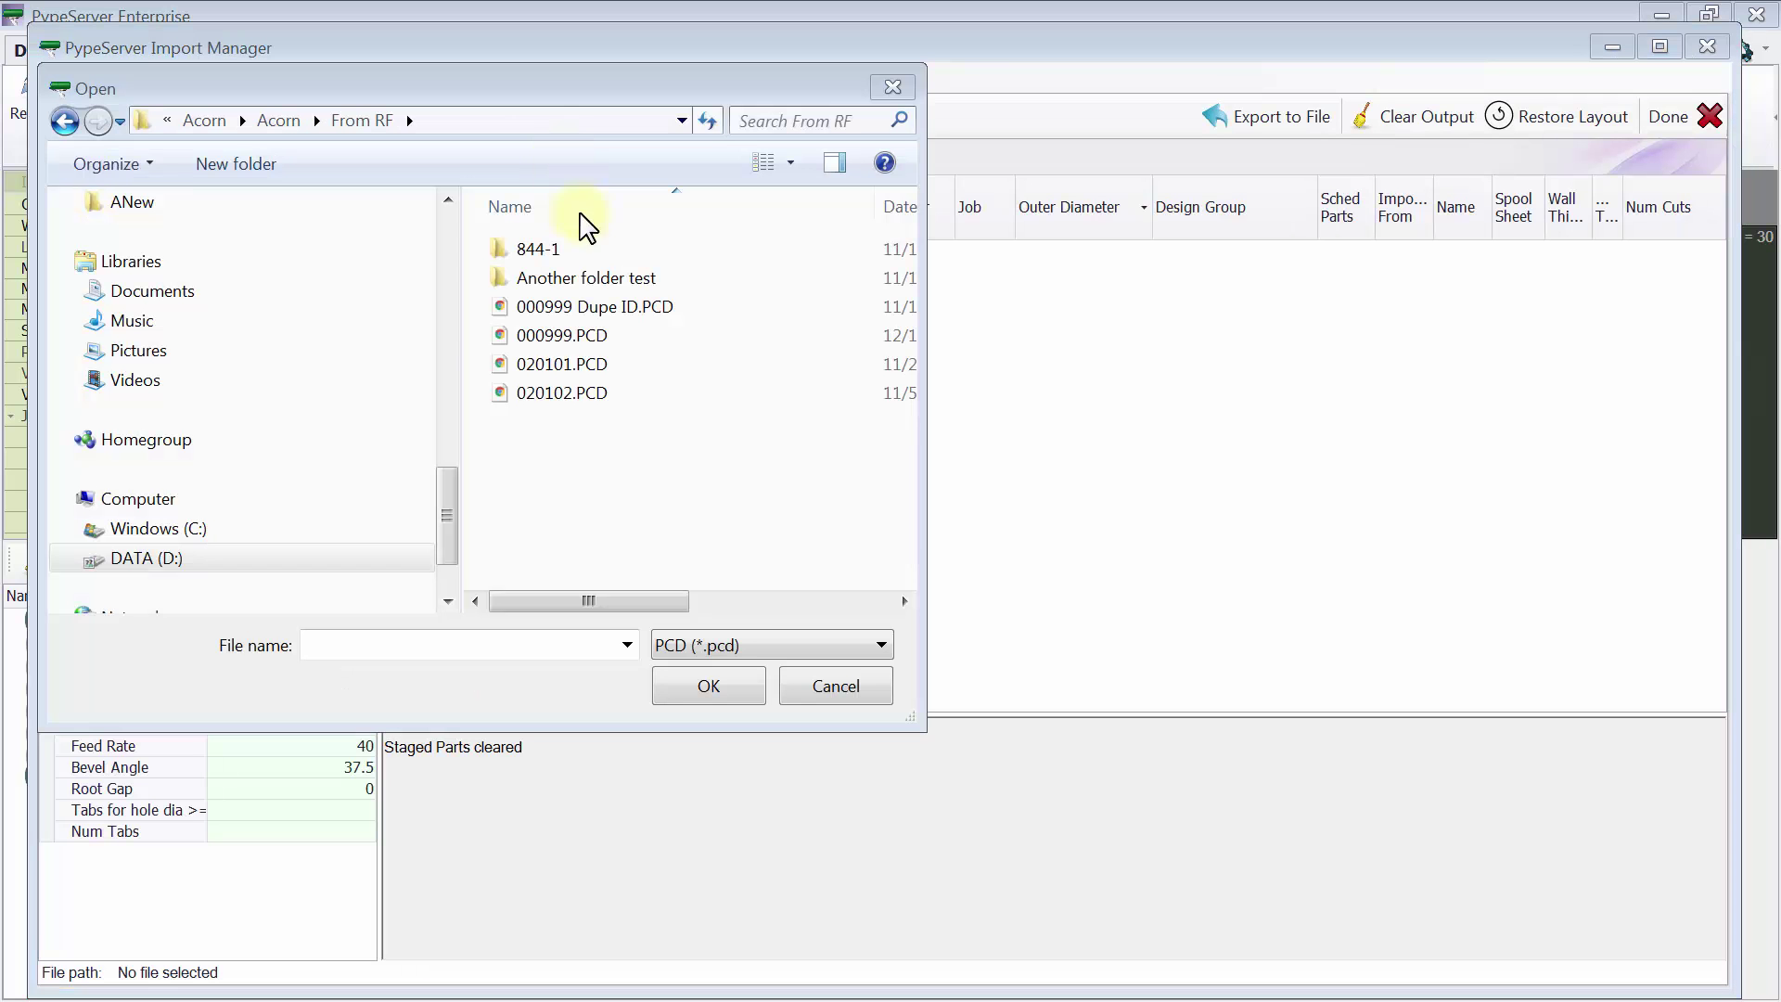
{"action": "left_click", "coordinate": [551, 335]}
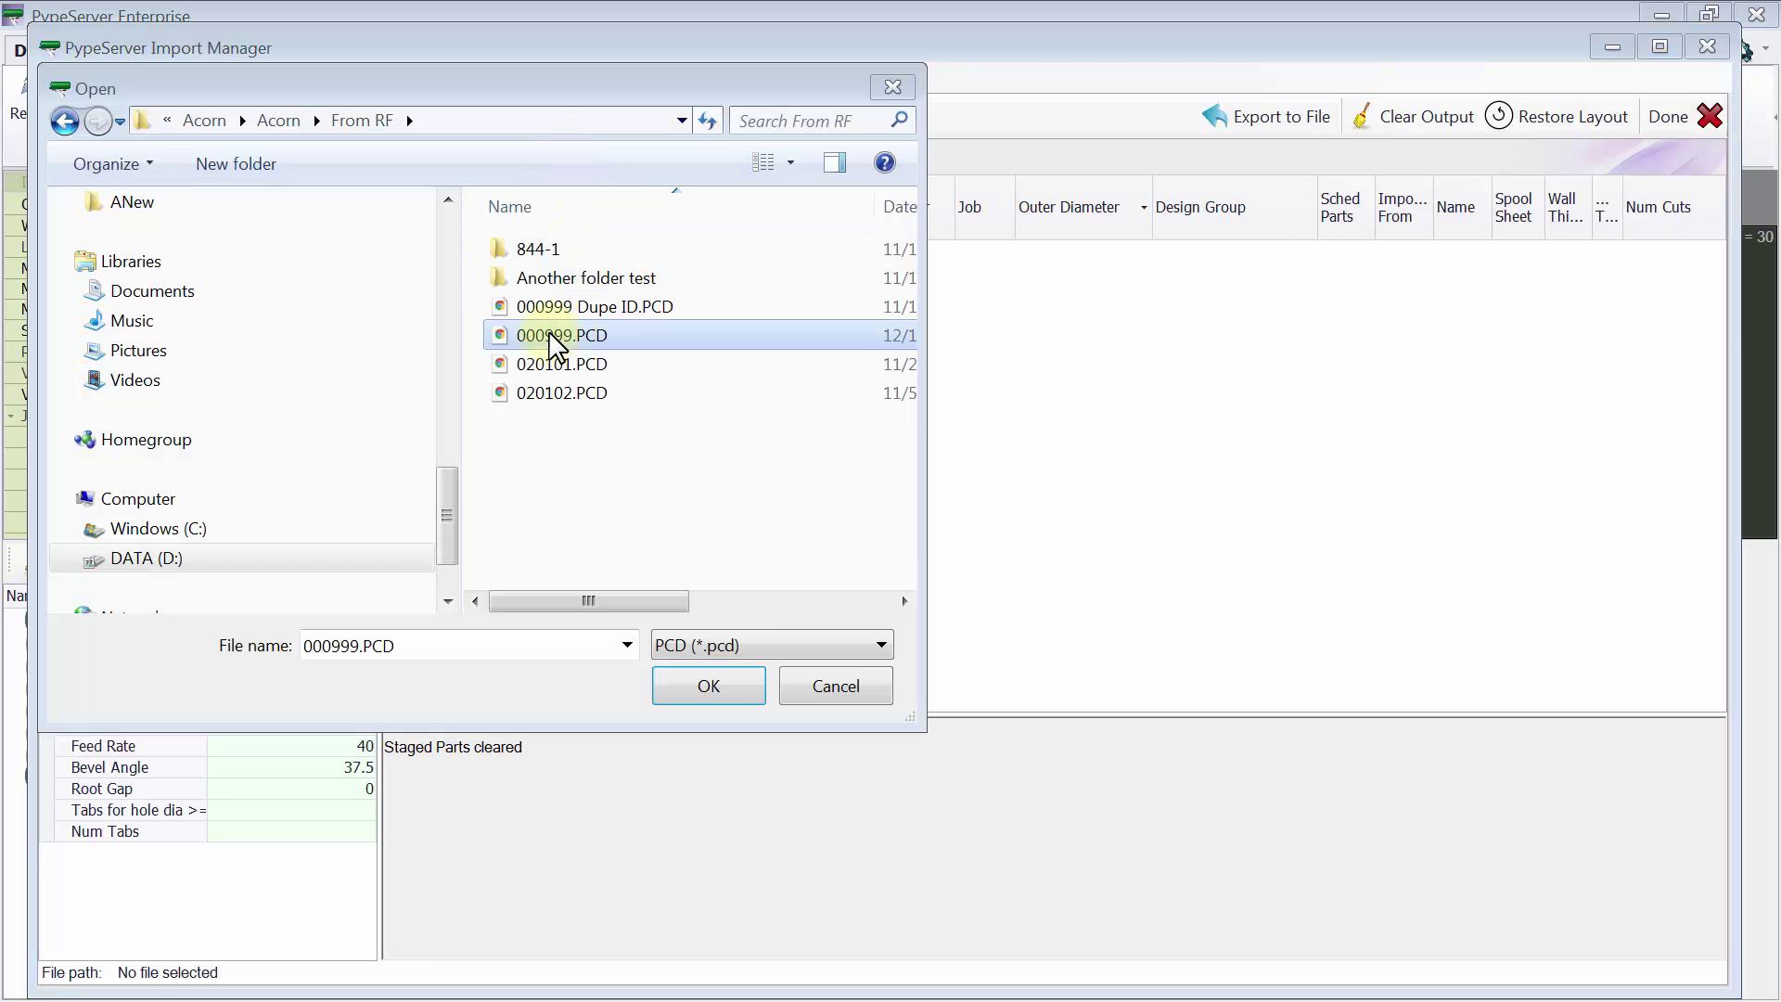
{"action": "left_click", "coordinate": [564, 393], "text": "shift"}
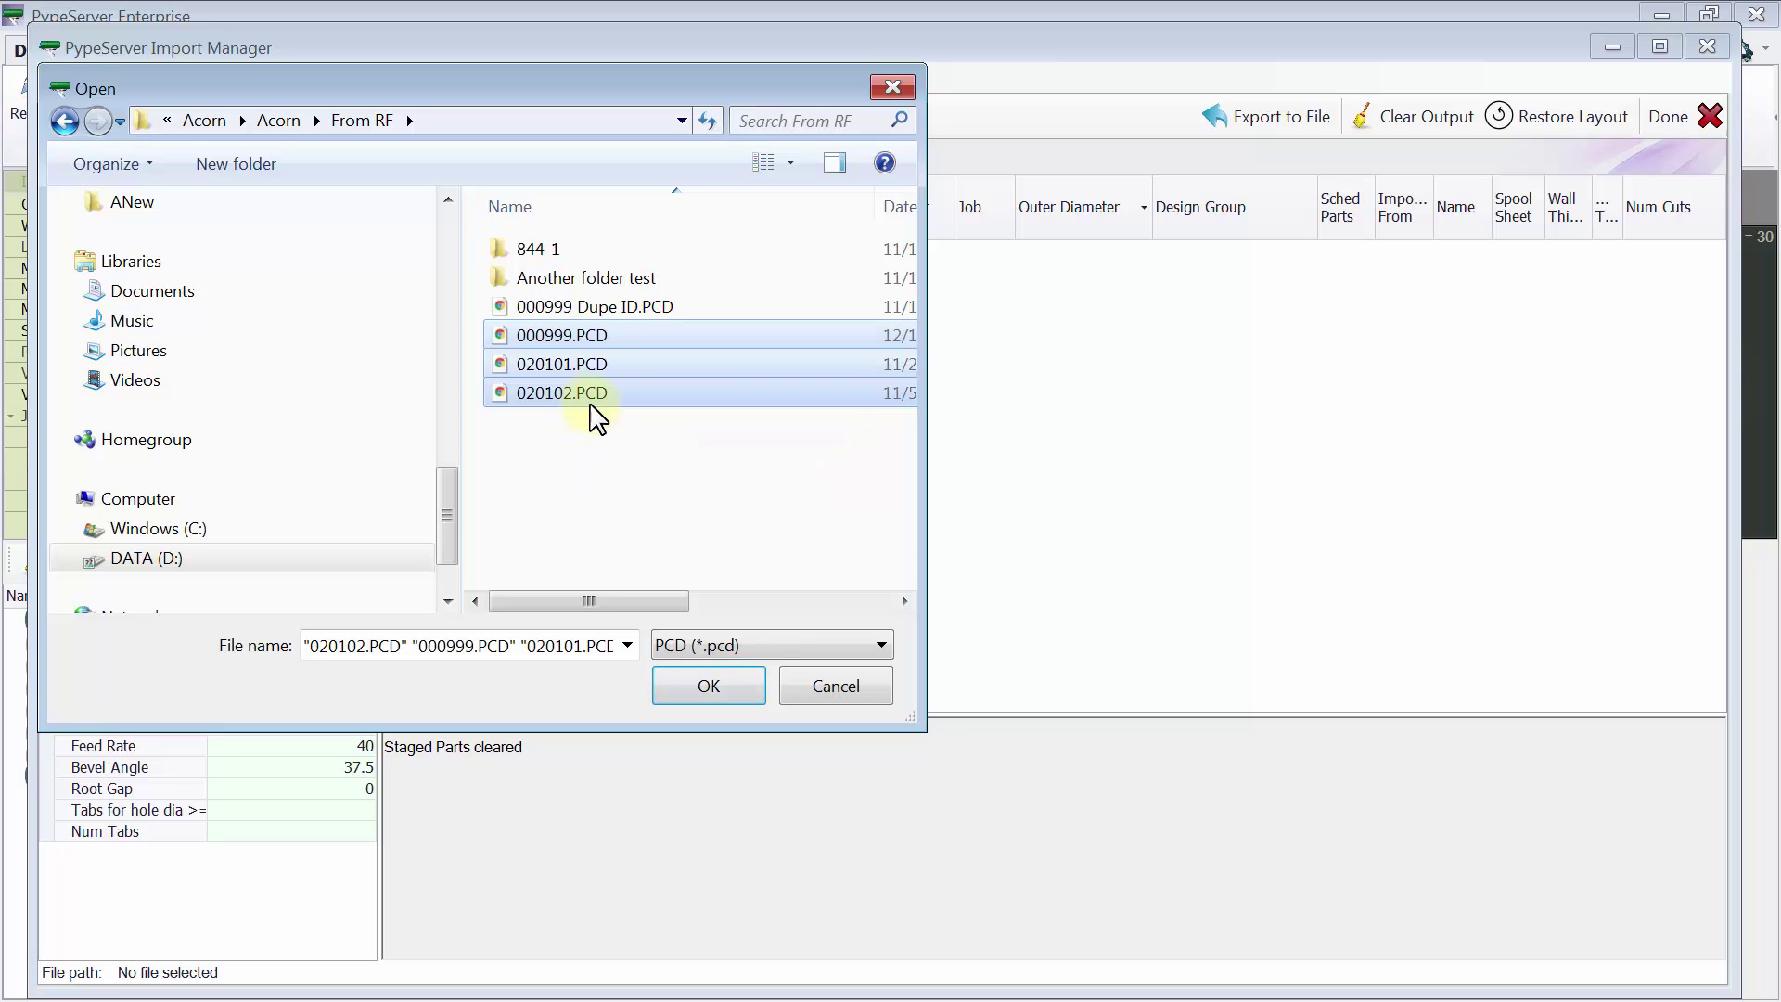
{"action": "left_click", "coordinate": [715, 691]}
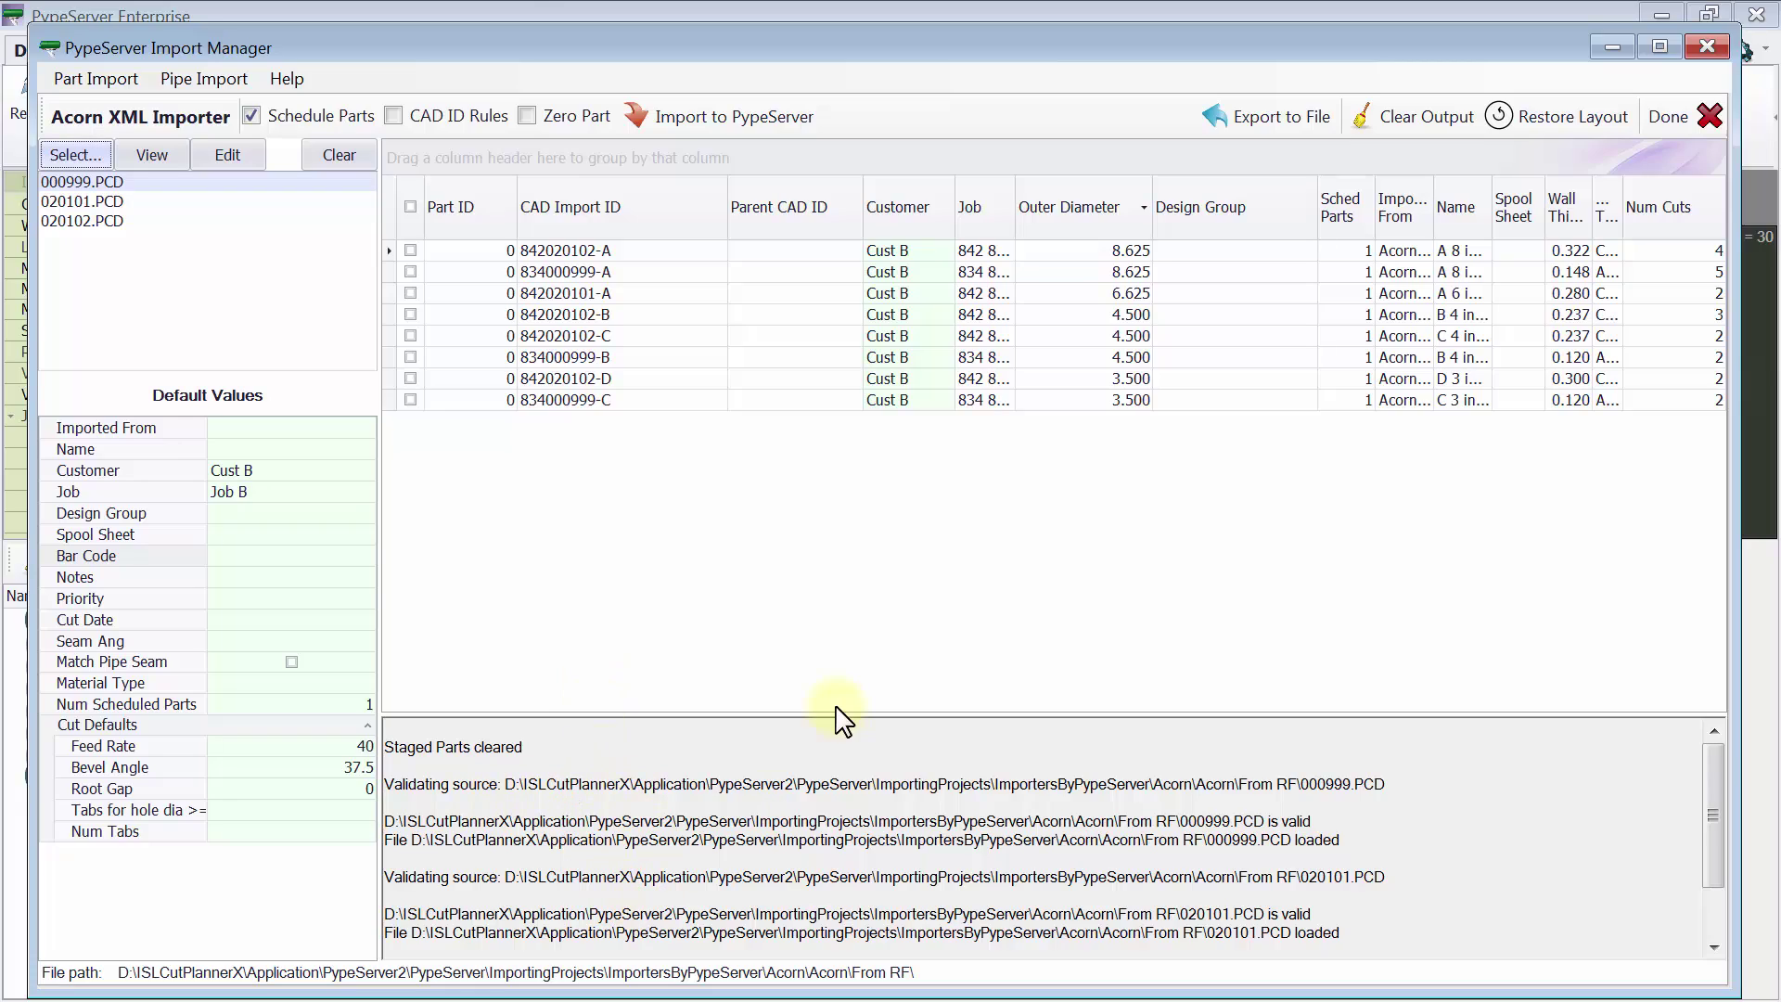
{"action": "left_click", "coordinate": [715, 114]}
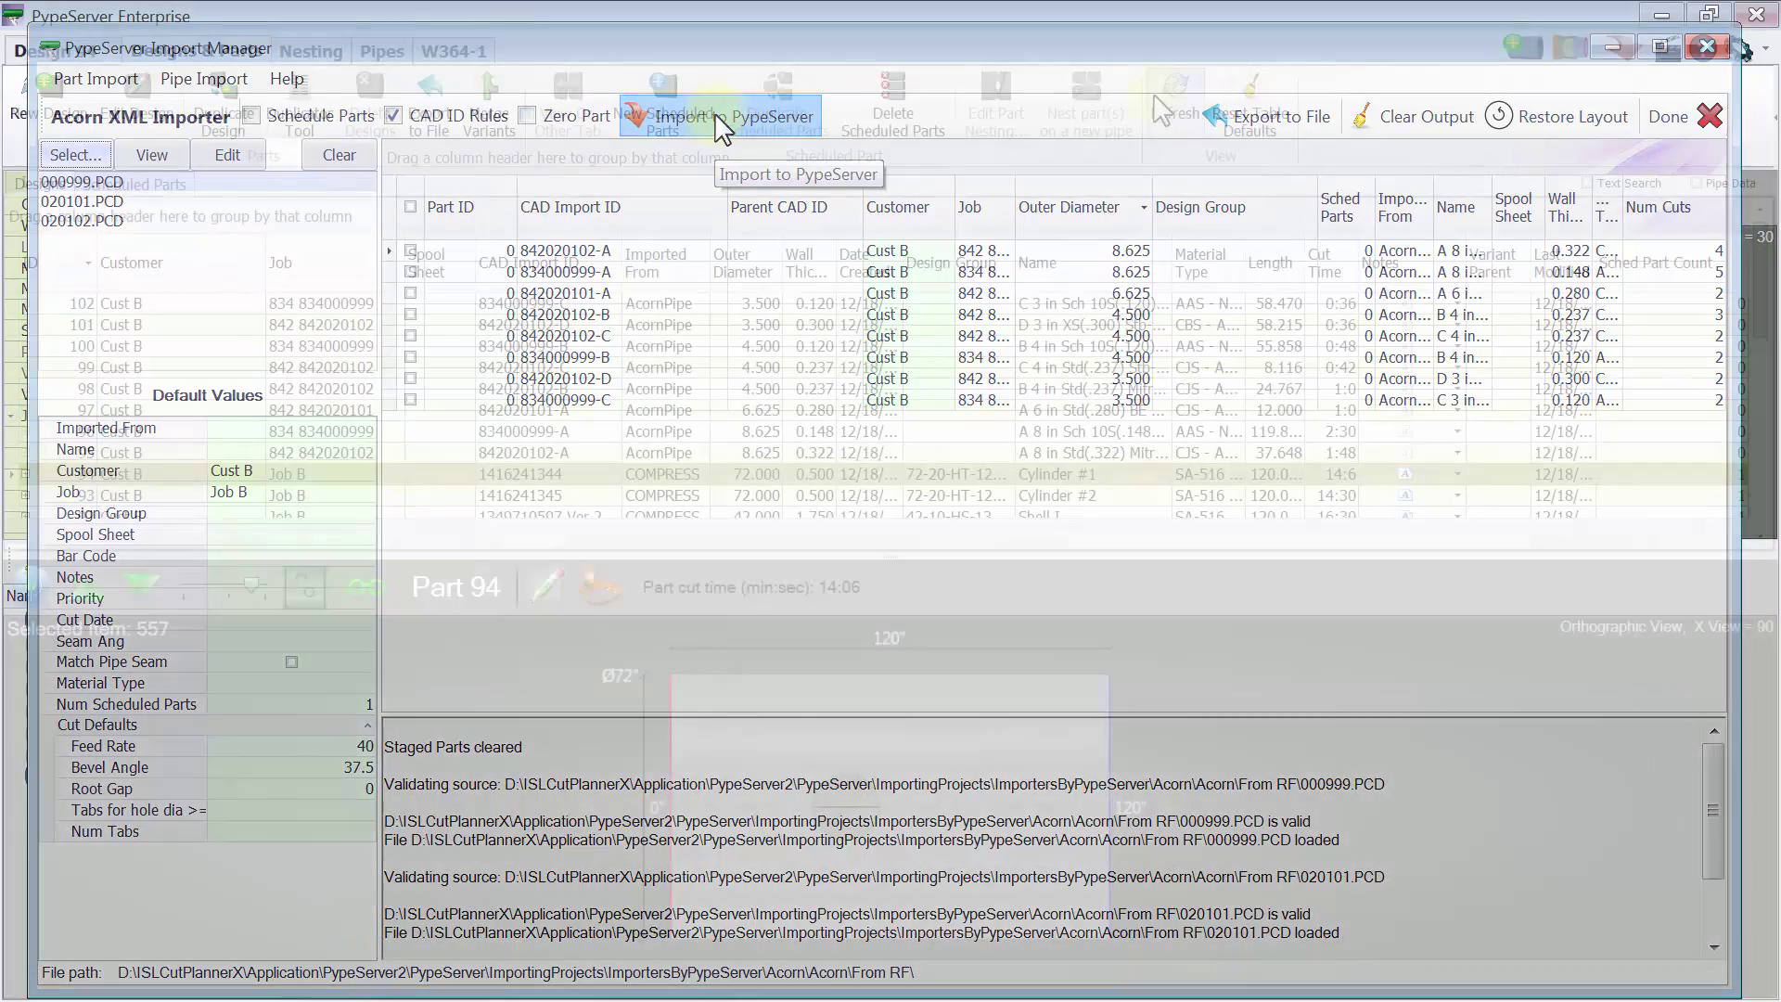
Enlarge the designs list area and look through several of the imported AcornPipe designs
{"action": "left_click_drag", "start_coordinate": [835, 558], "coordinate": [835, 743]}
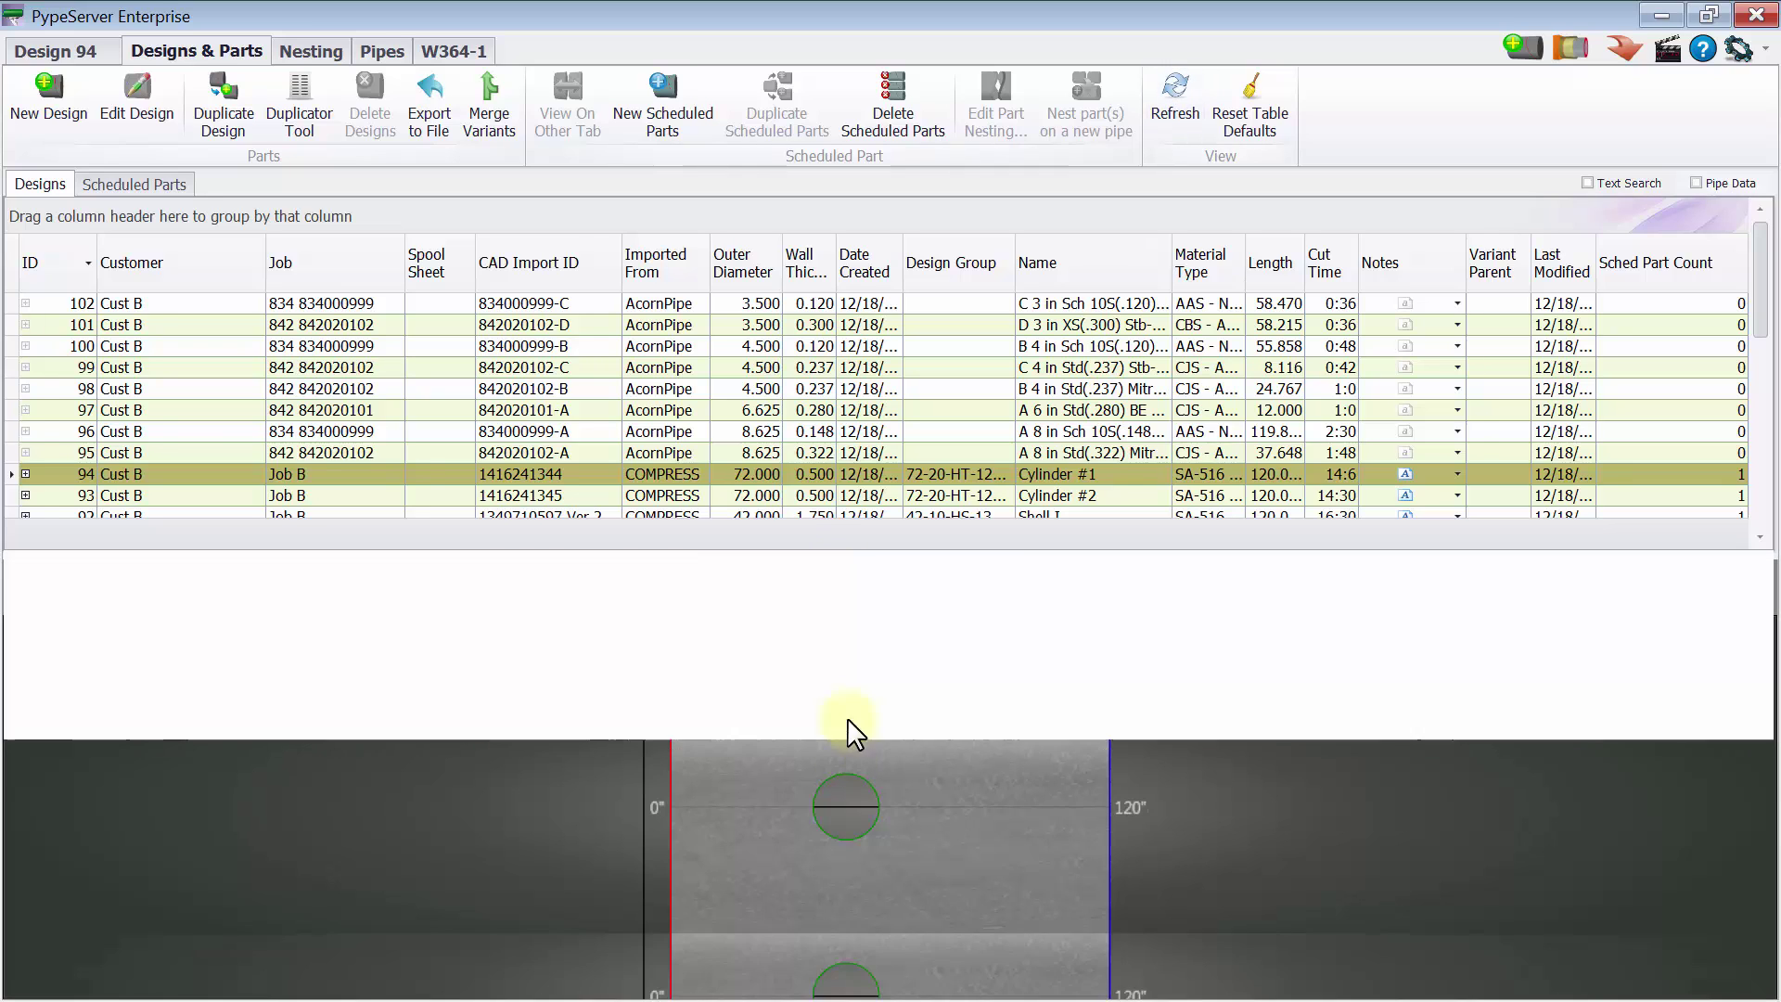
{"action": "left_click", "coordinate": [686, 453]}
{"action": "left_click", "coordinate": [682, 410]}
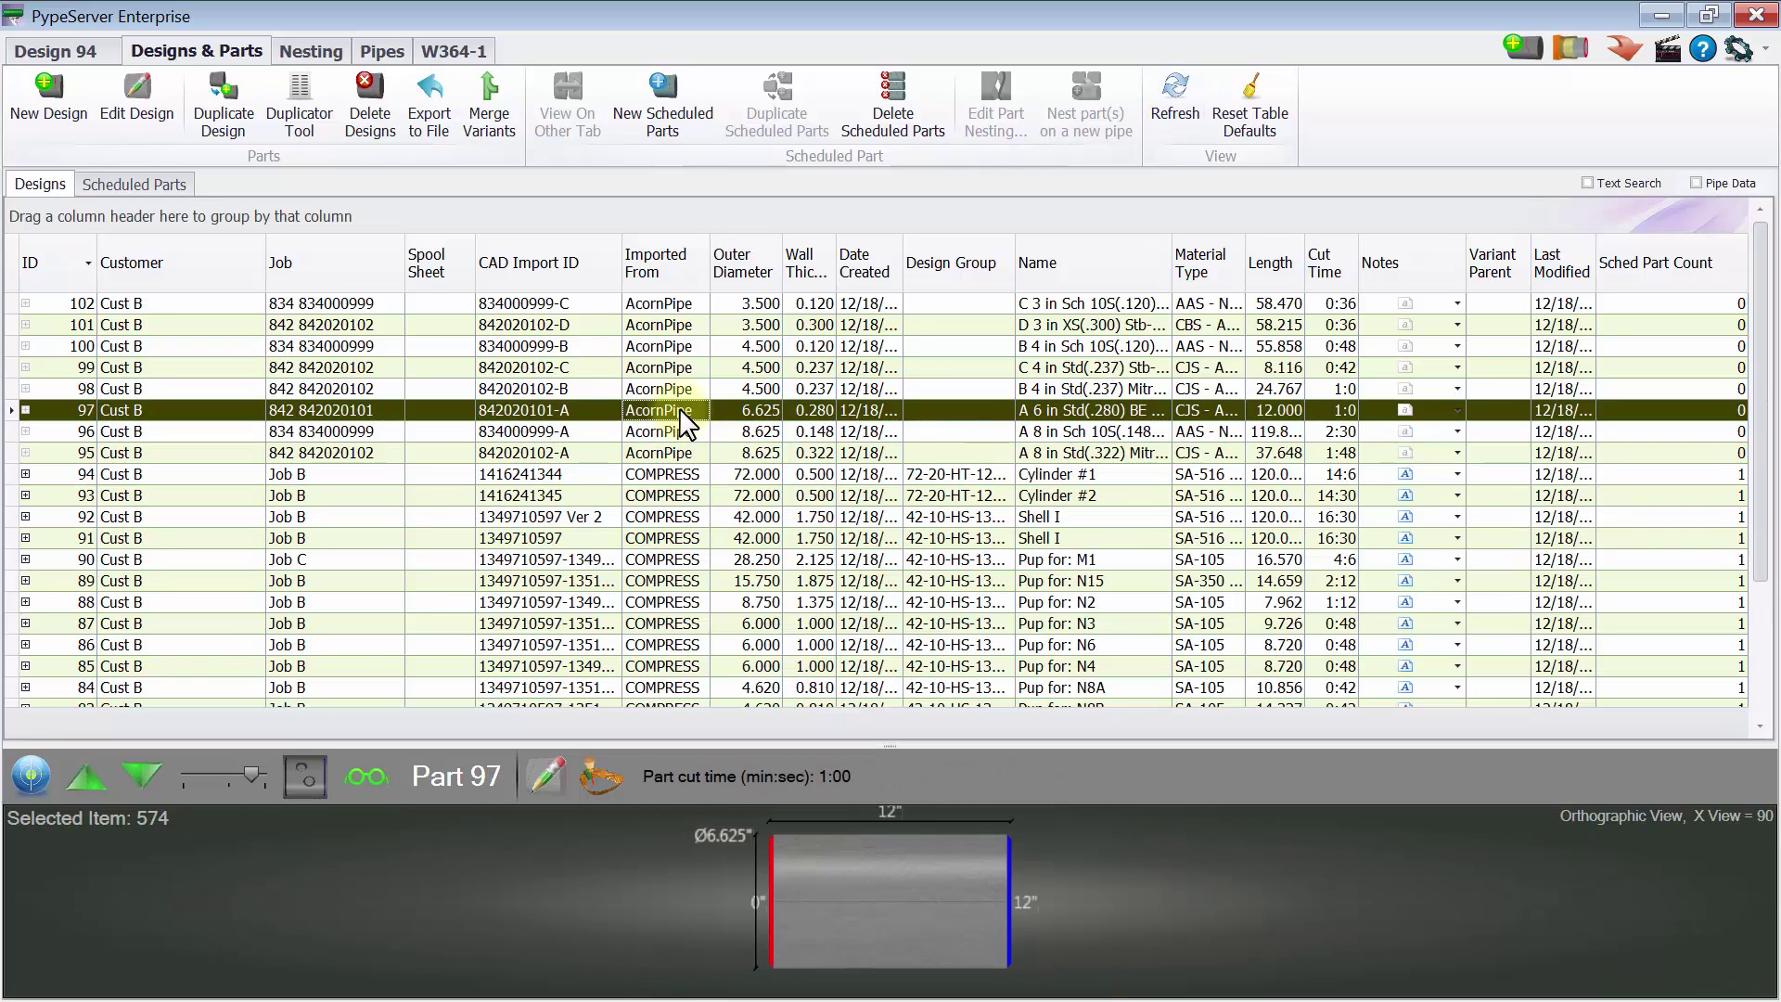
{"action": "left_click", "coordinate": [680, 389]}
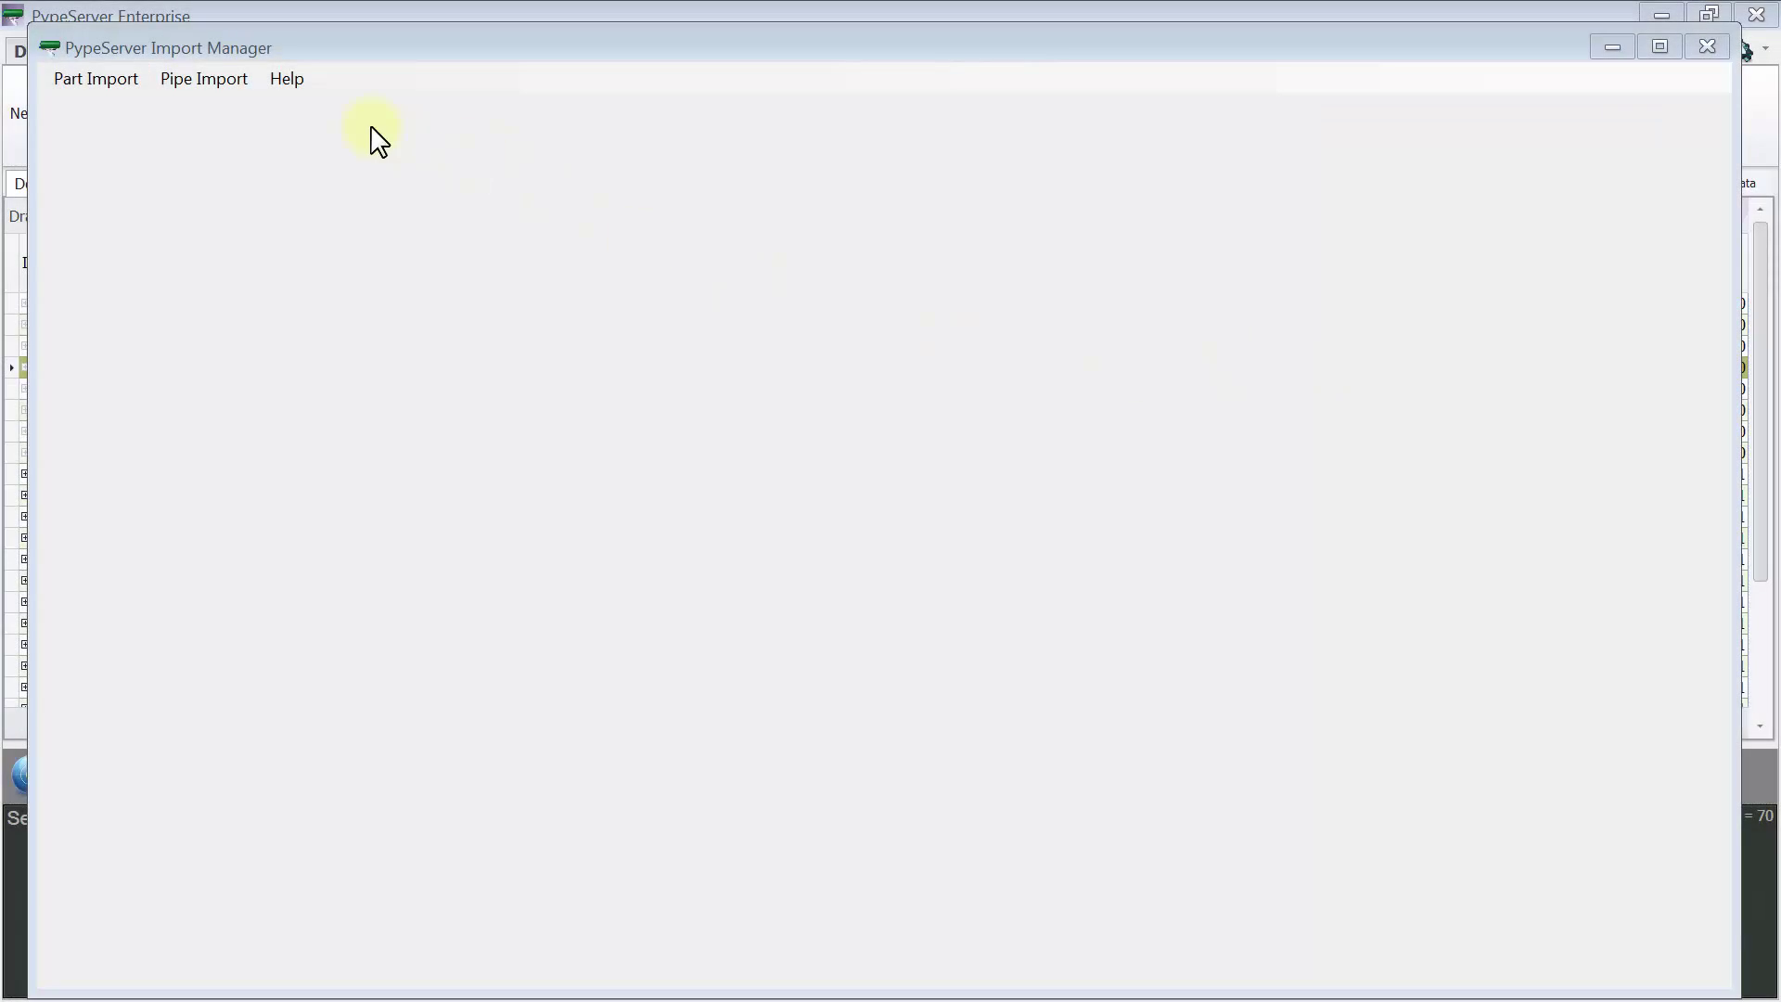
Create a pipe import workbook from a new Excel template, save it with its pipe data, and close it
{"action": "left_click", "coordinate": [229, 84]}
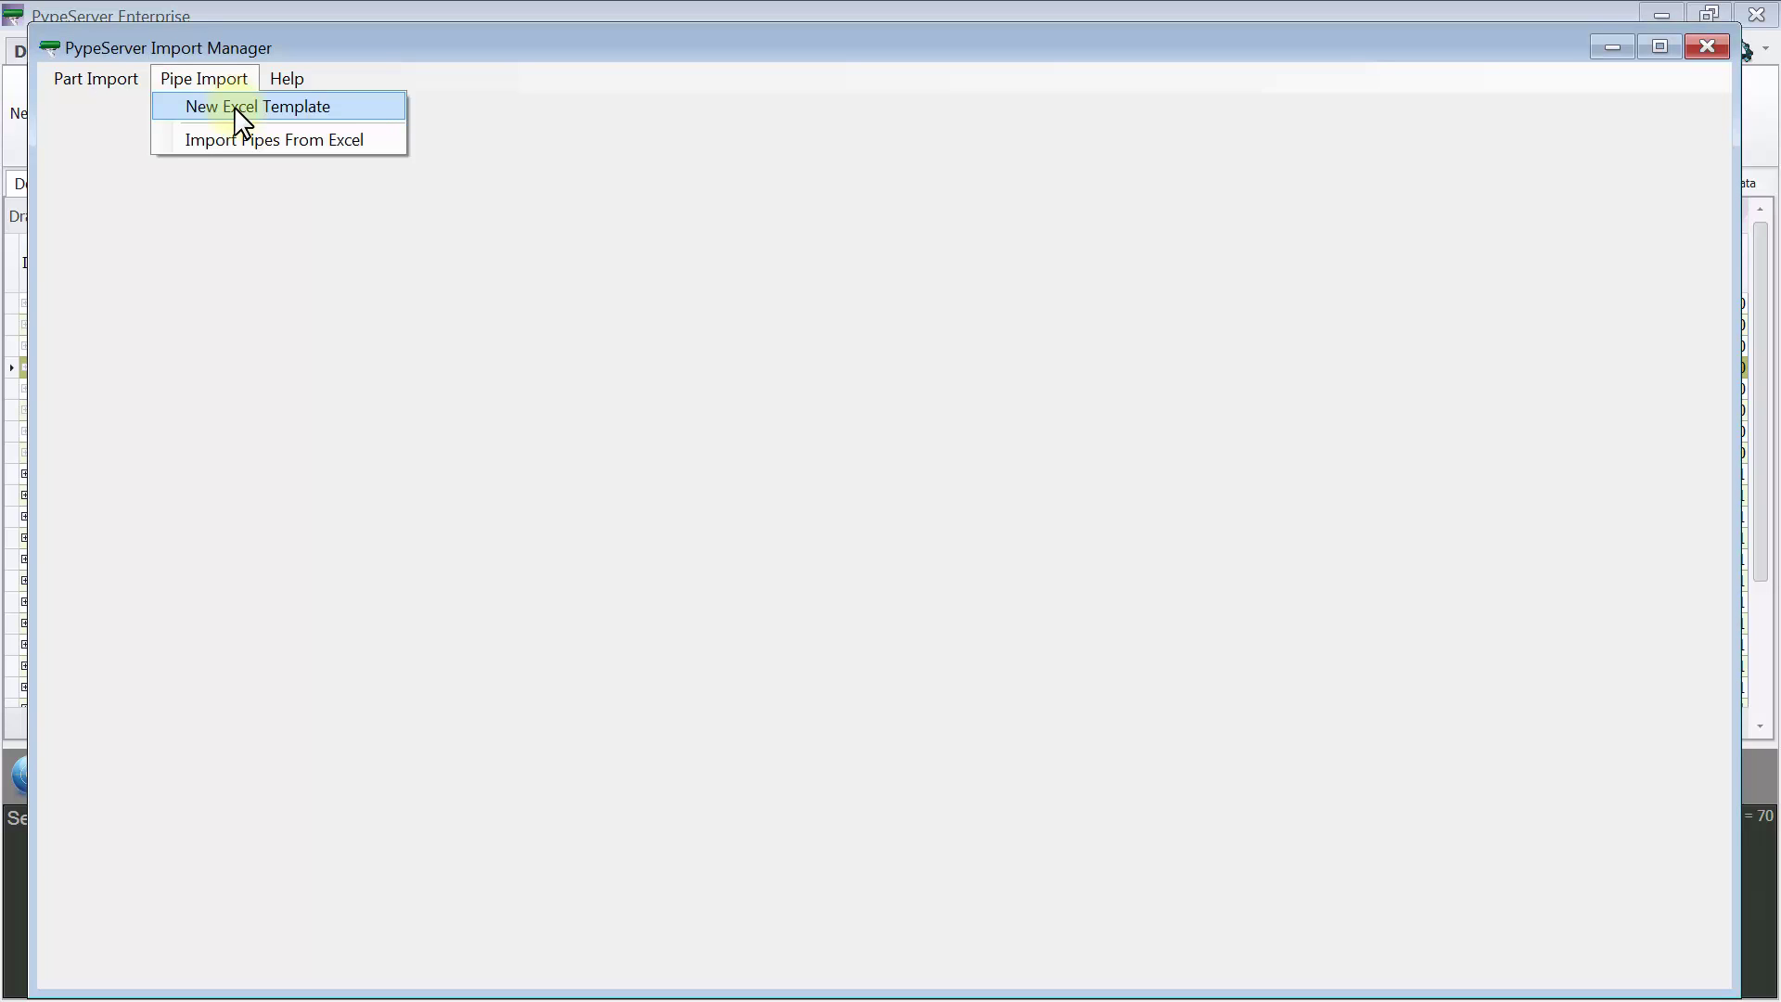
{"action": "left_click", "coordinate": [239, 108]}
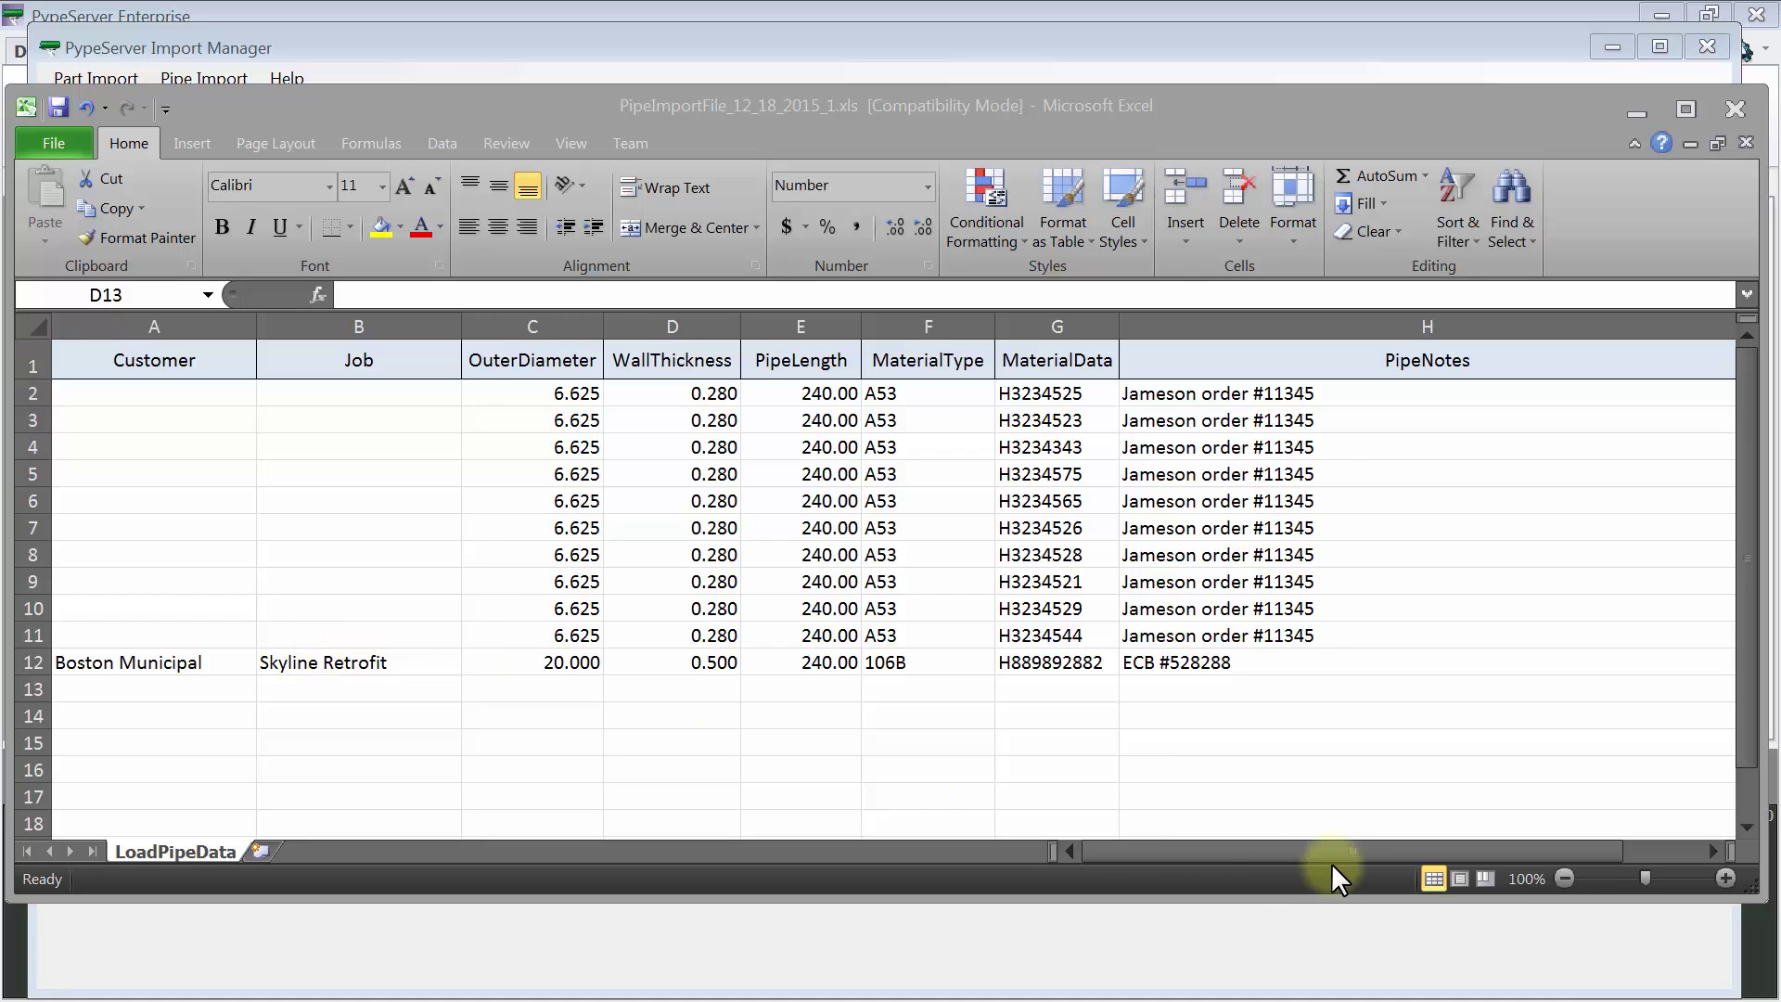
{"action": "left_click", "coordinate": [54, 102]}
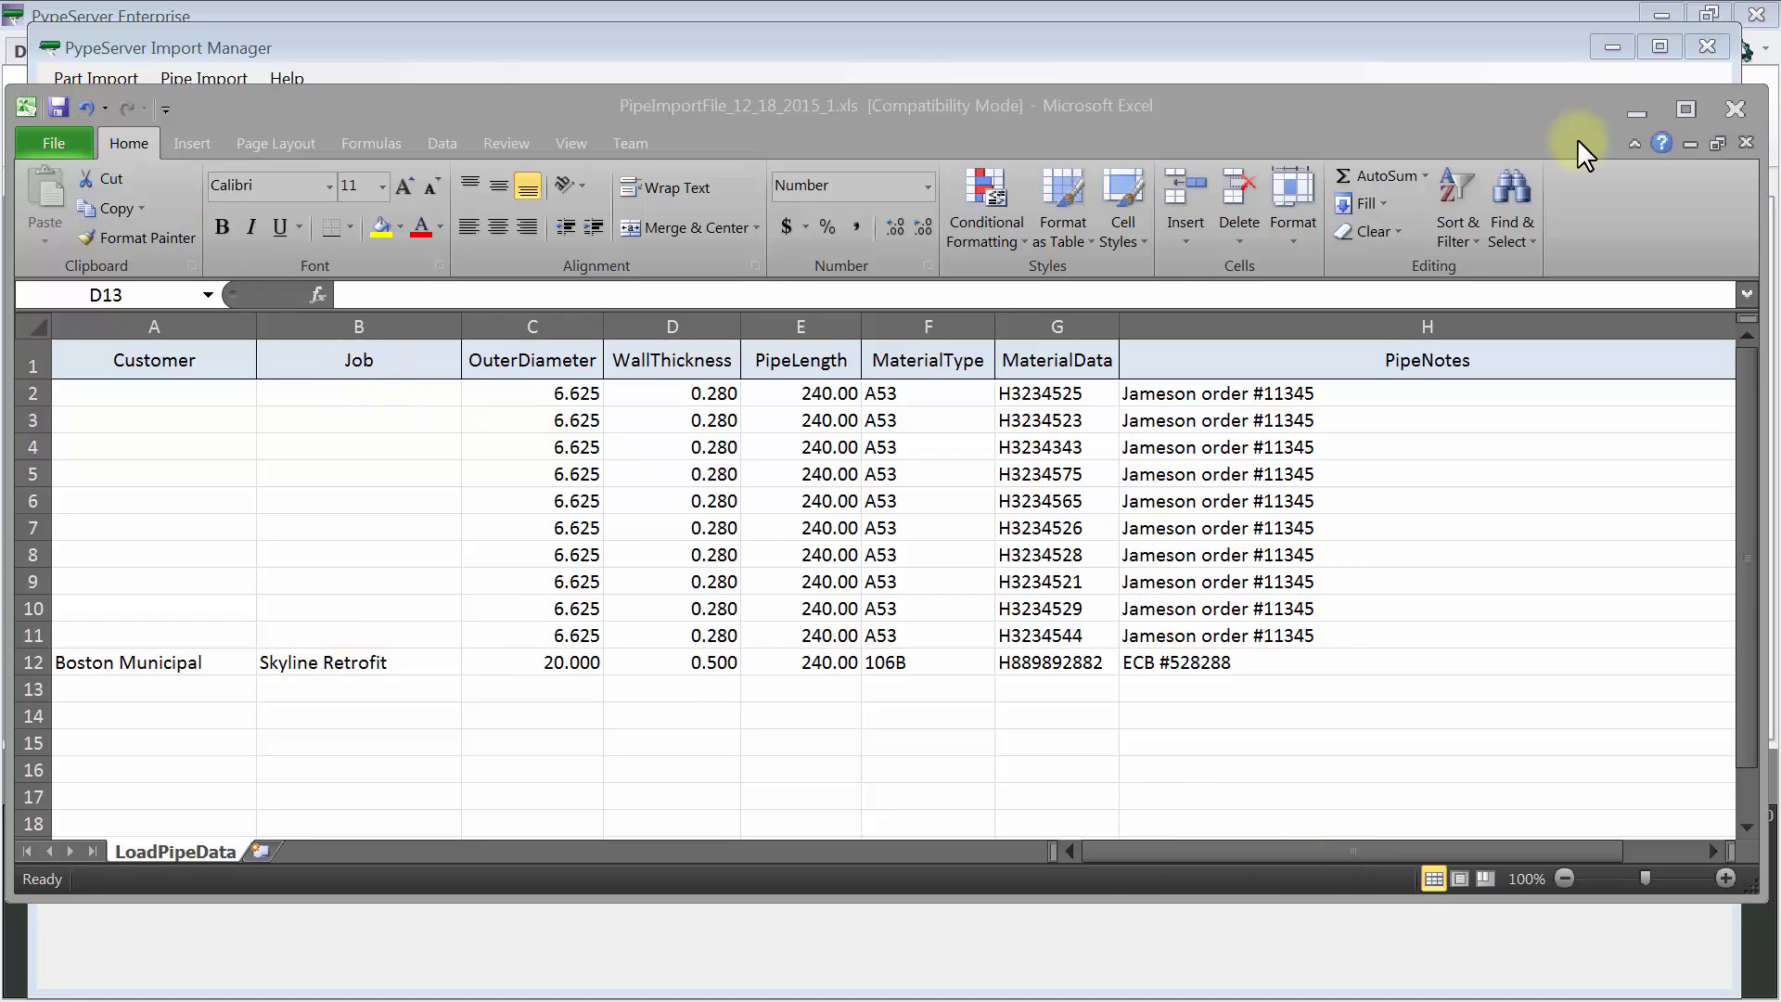
{"action": "left_click", "coordinate": [1734, 110]}
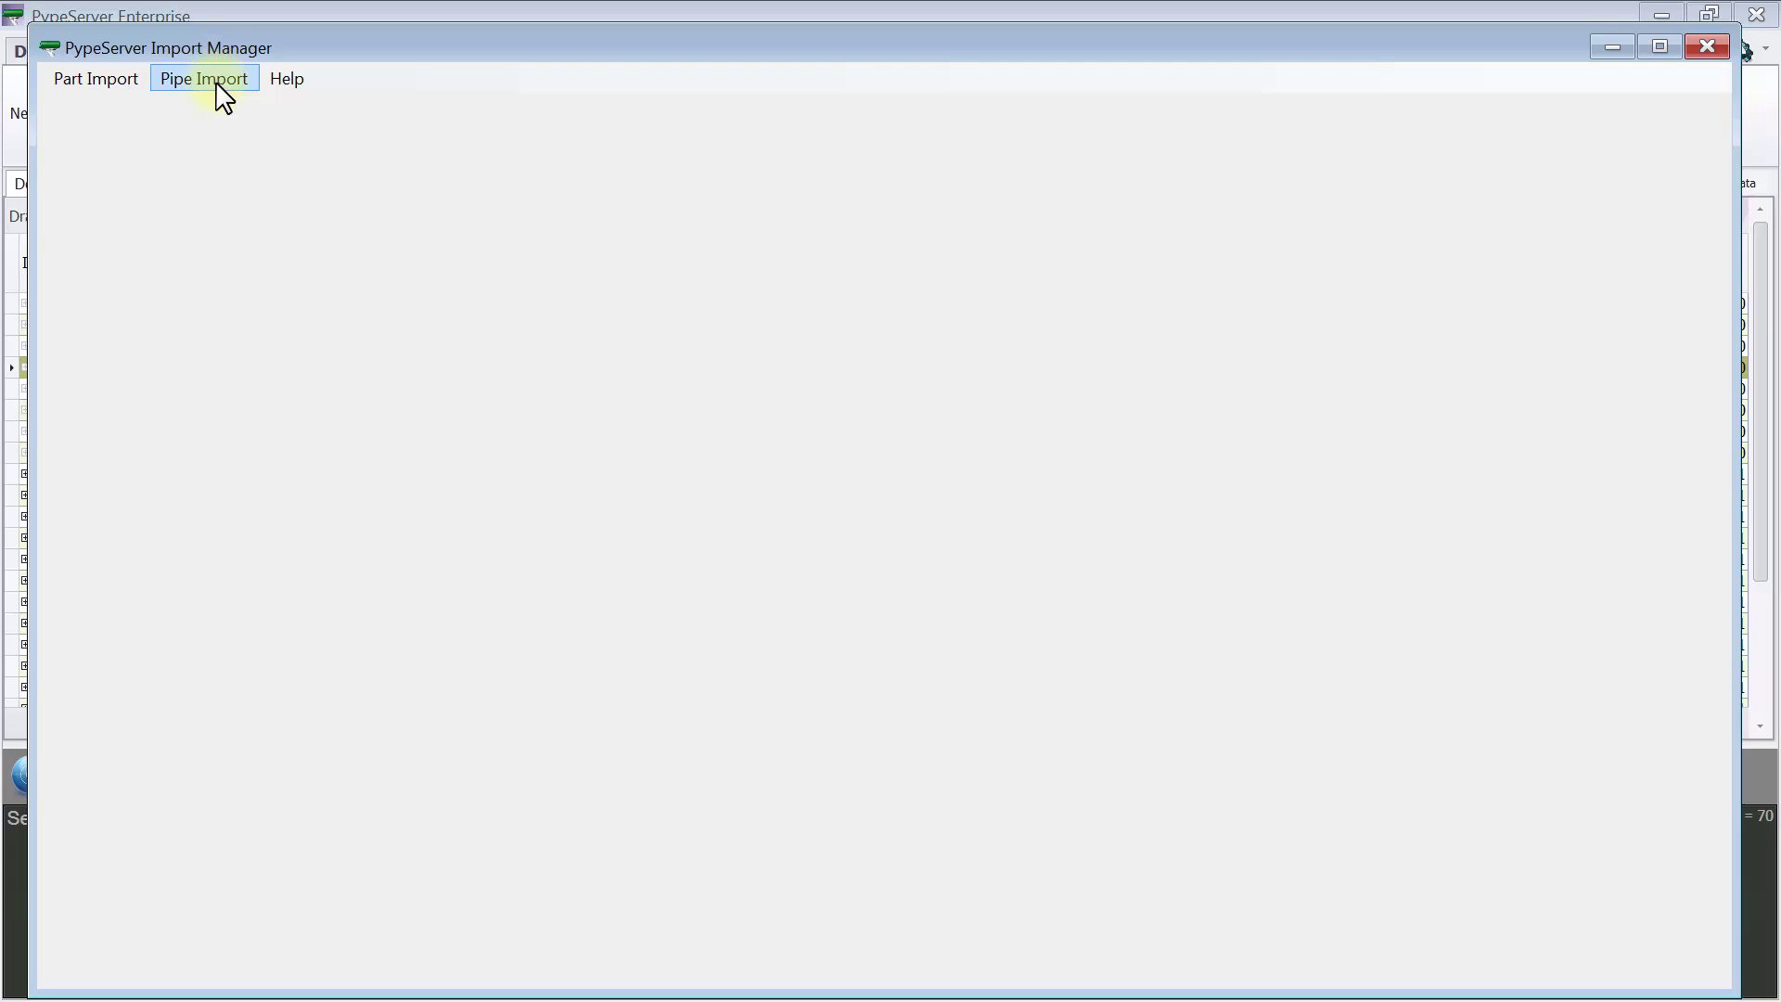
Import the pipes from PipeImportFile_12_18_2015_1.xls and view the imported A53 pipe with Pipe ID 4
{"action": "left_click", "coordinate": [216, 81]}
{"action": "left_click", "coordinate": [263, 141]}
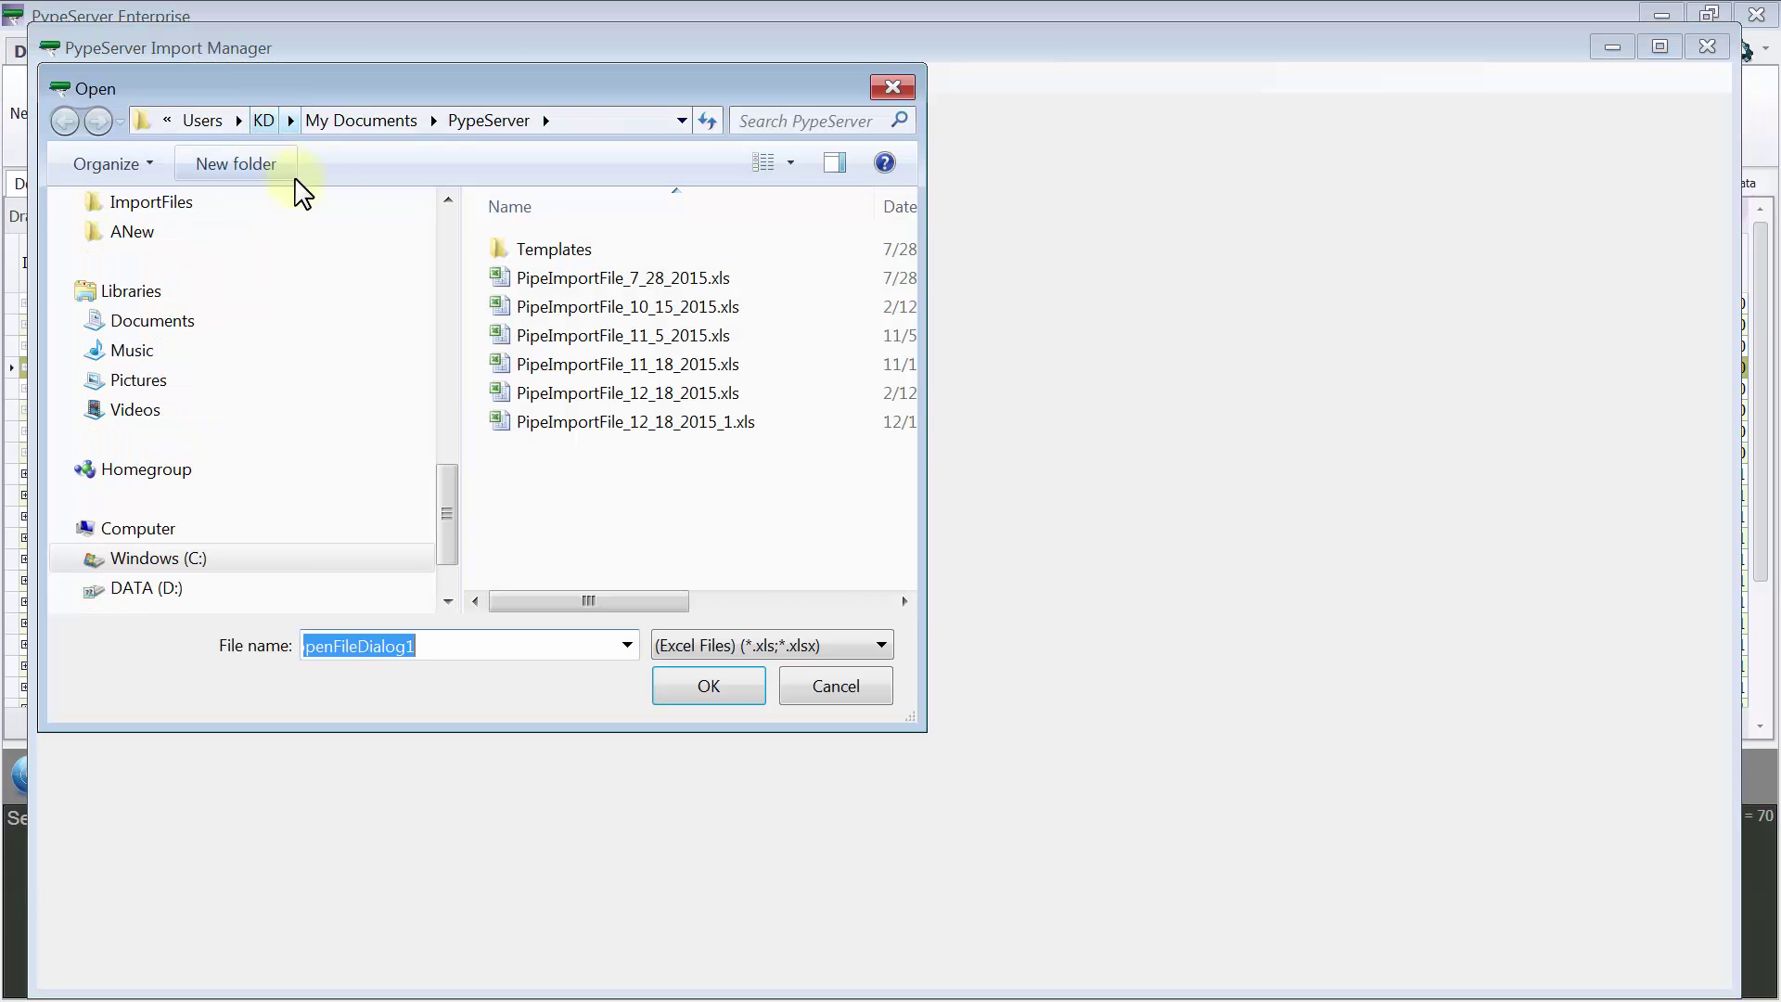
{"action": "left_click", "coordinate": [641, 422]}
{"action": "left_click", "coordinate": [705, 691]}
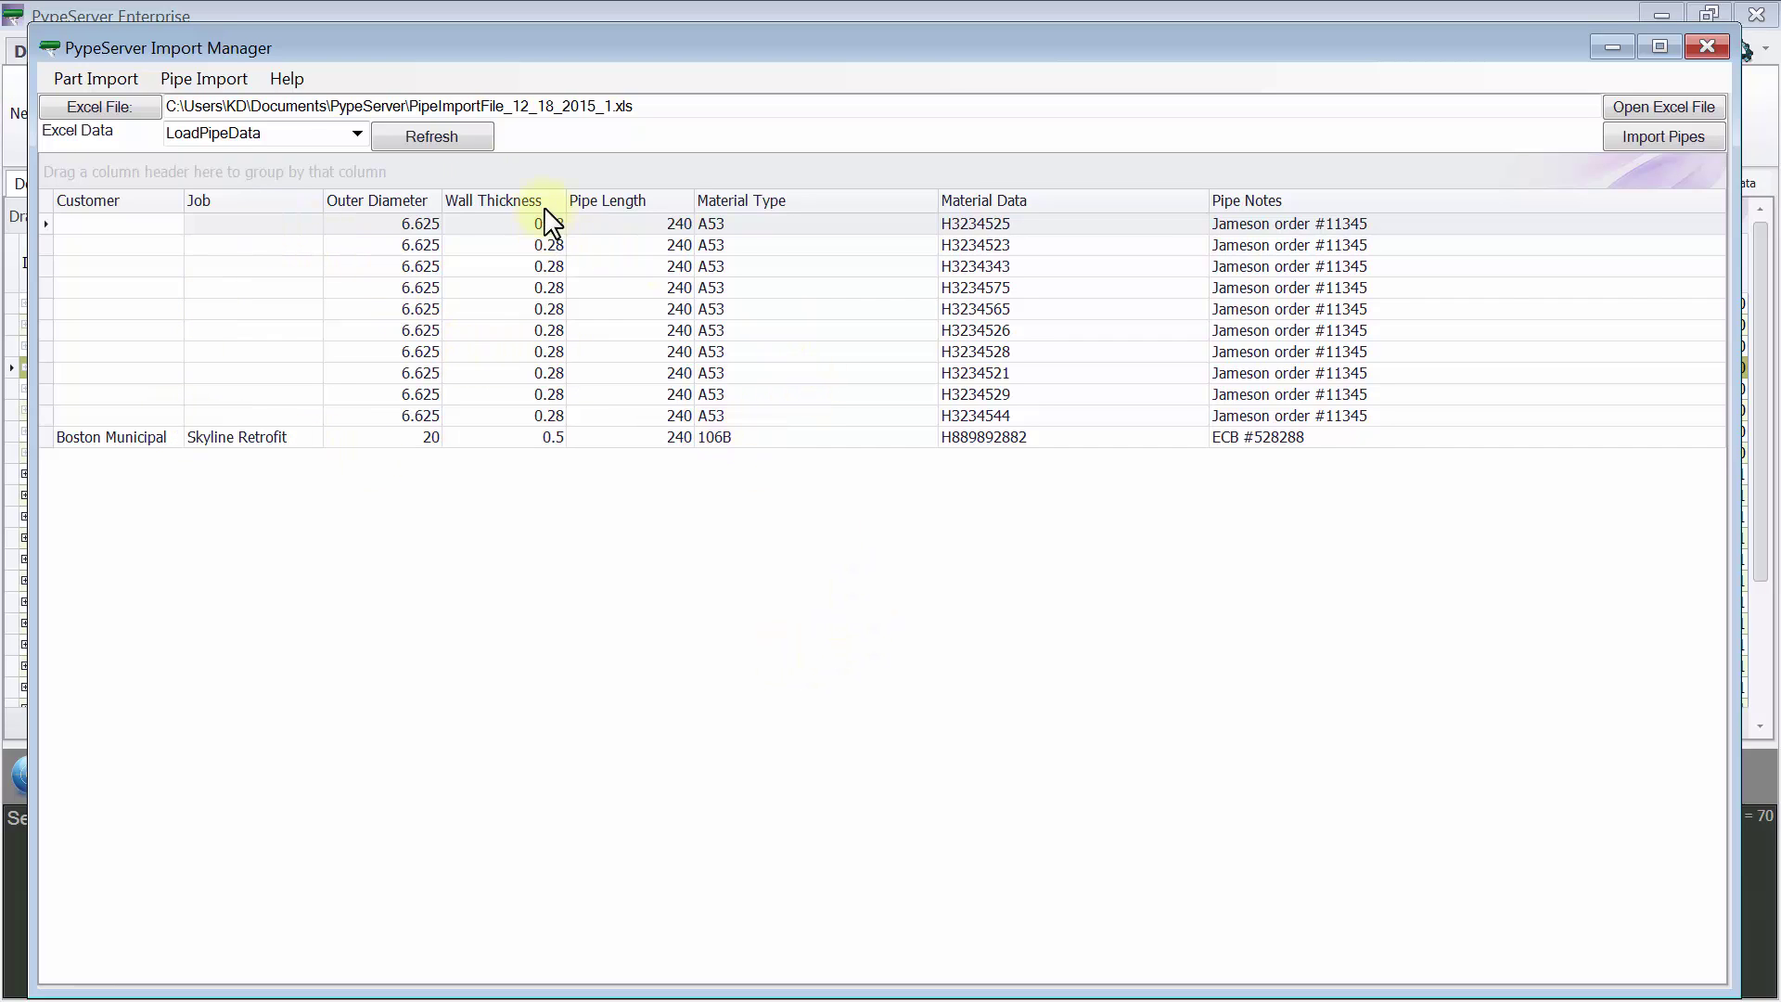
{"action": "left_click", "coordinate": [1669, 137]}
{"action": "left_click", "coordinate": [928, 607]}
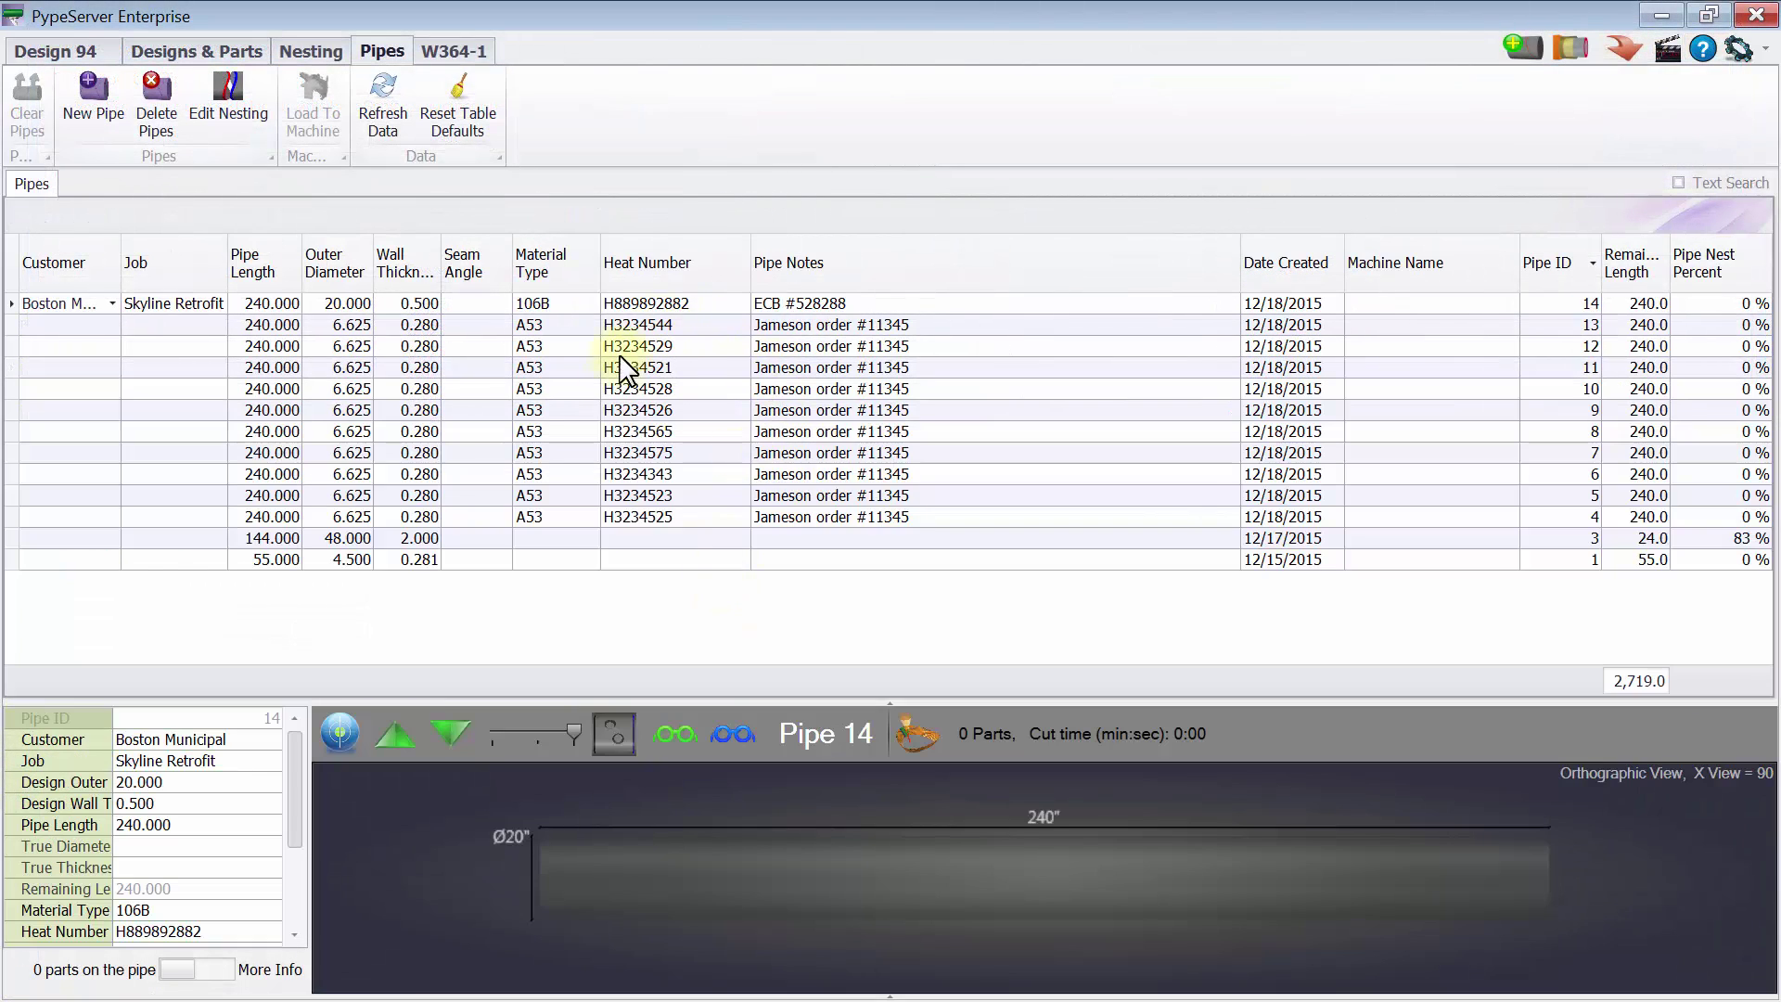
{"action": "left_click", "coordinate": [617, 518]}
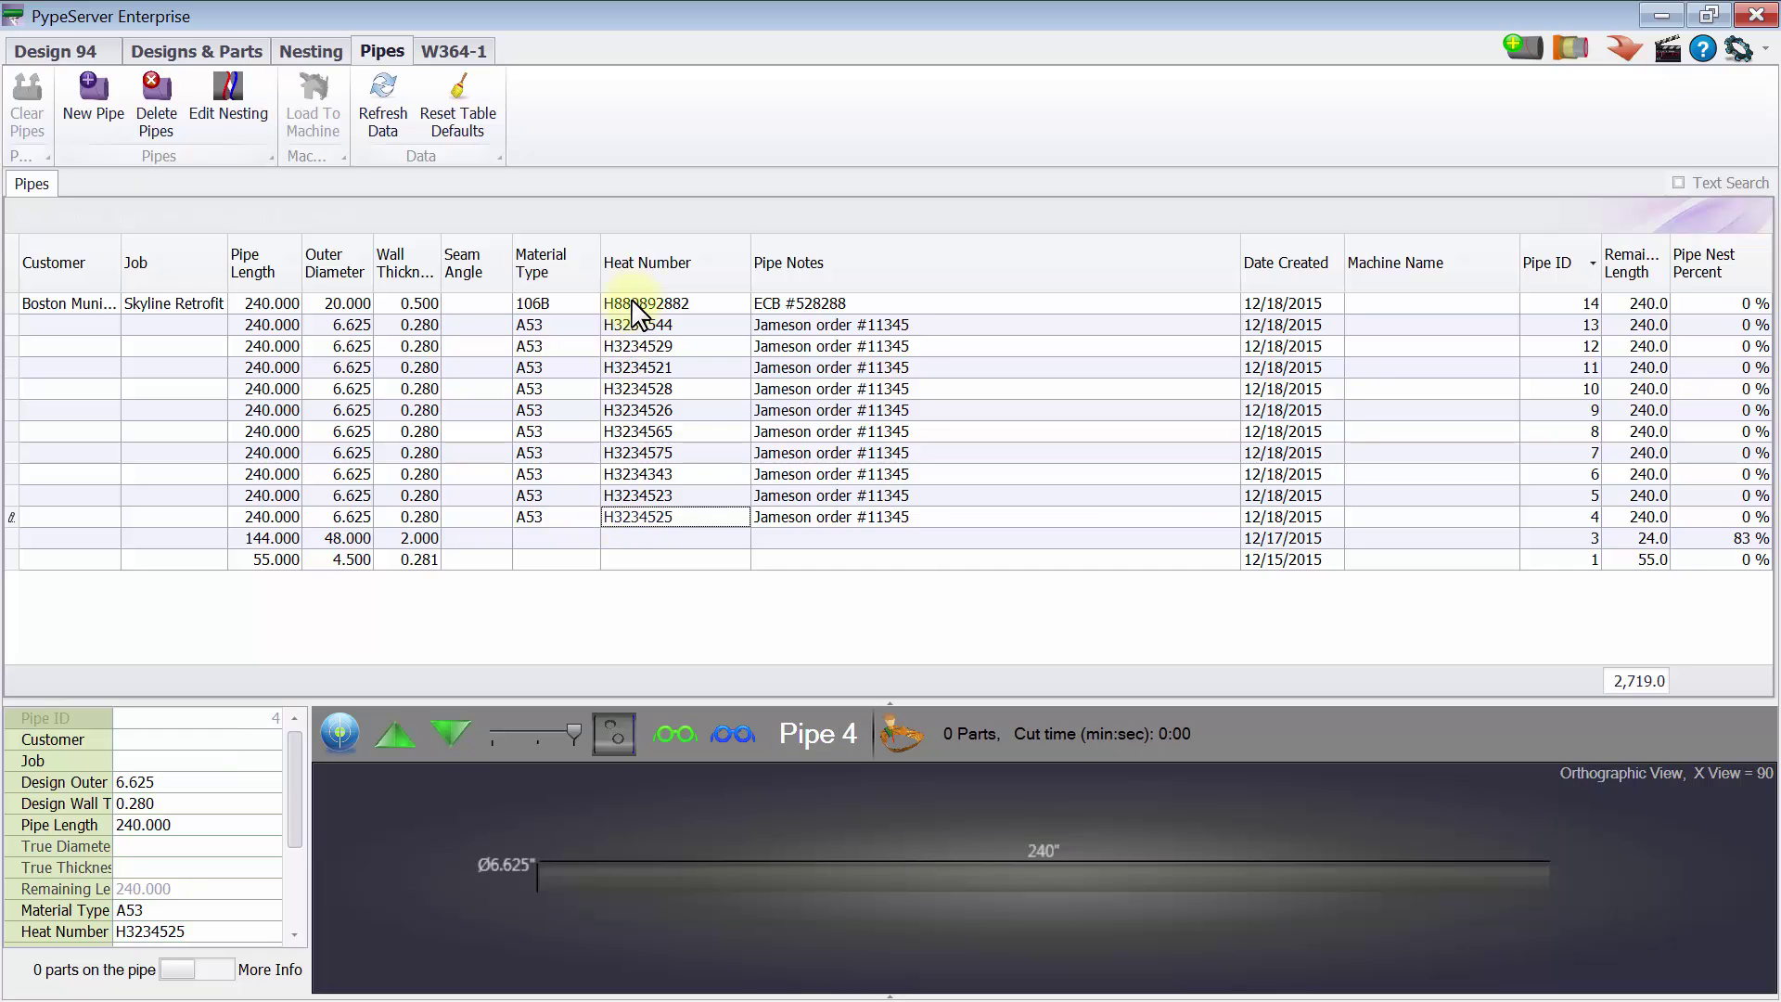